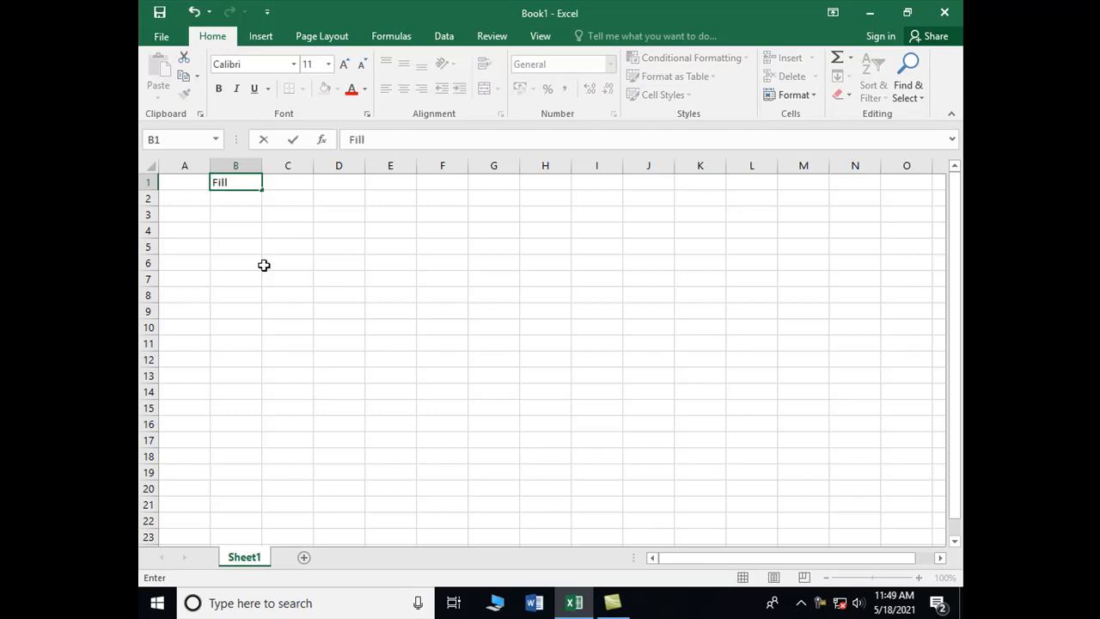
Step: Enter the heading Fill in cell B1
{"action": "key", "text": "Return"}
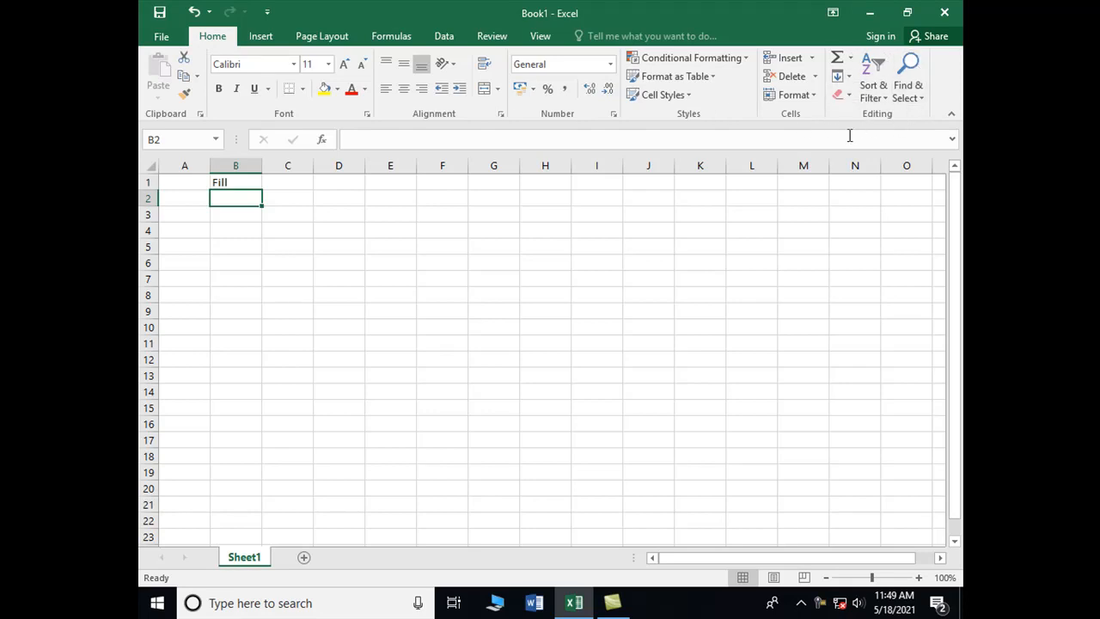
Step: Examine the AutoSum functions and the Fill options available for cell B2
{"action": "left_click", "coordinate": [841, 67]}
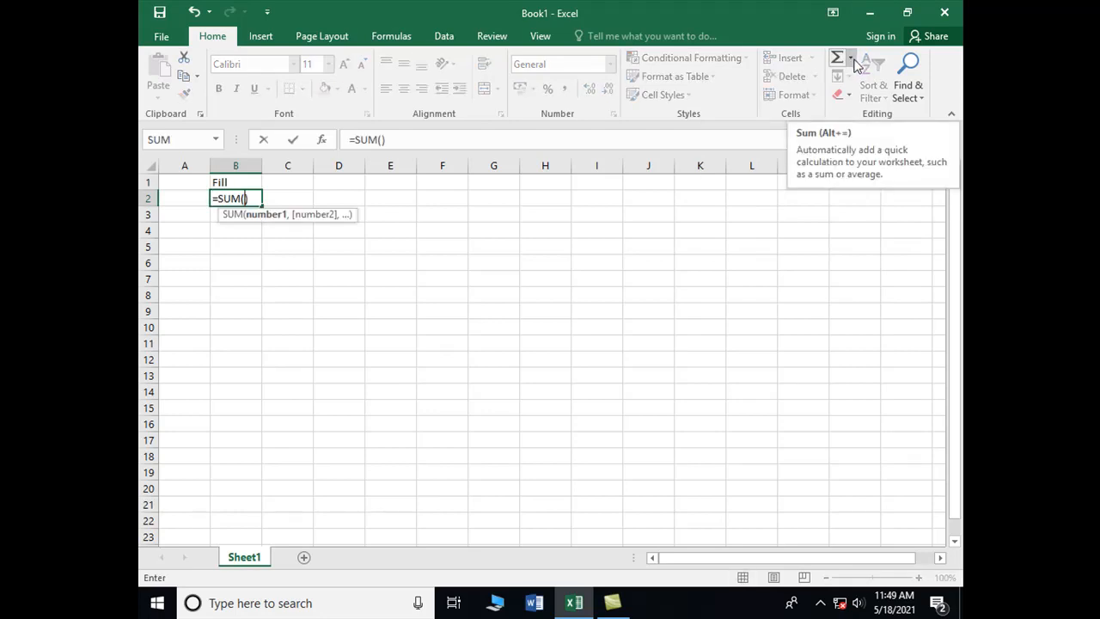
{"action": "key", "text": "Escape"}
{"action": "left_click", "coordinate": [850, 59]}
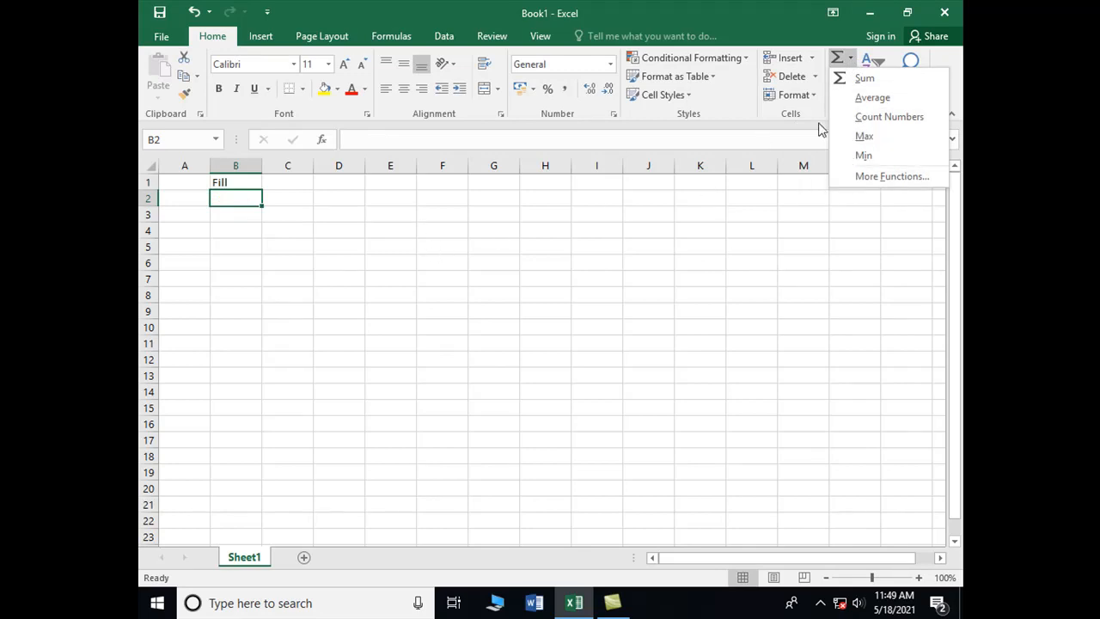
{"action": "left_click", "coordinate": [730, 238]}
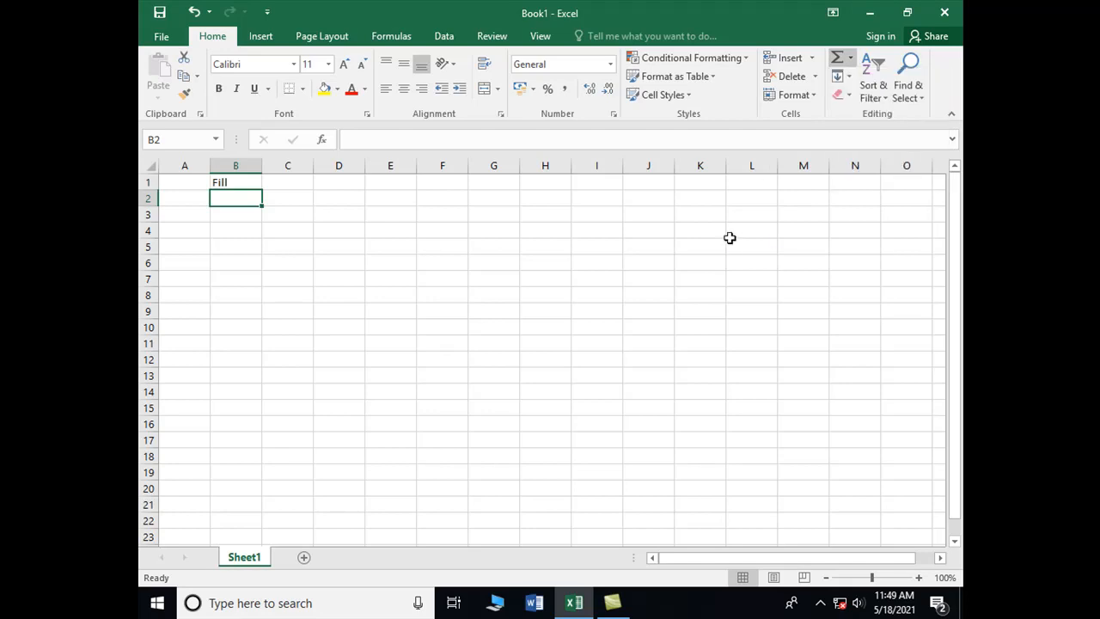
{"action": "left_click", "coordinate": [848, 78]}
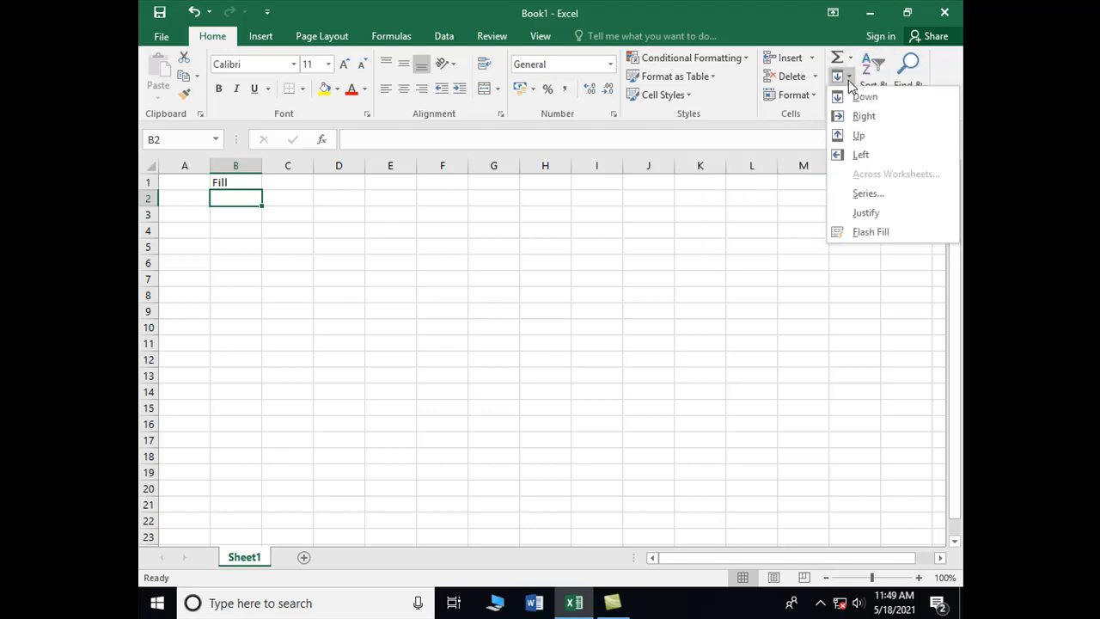
{"action": "left_click", "coordinate": [295, 207]}
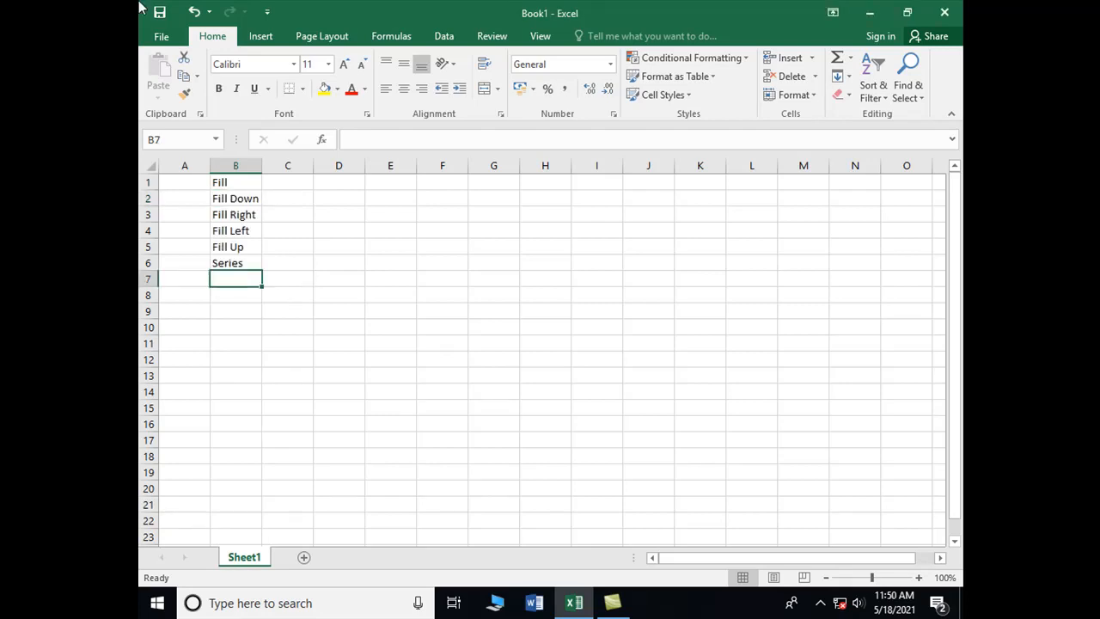
Step: Enter the text Ctrl + D in C2 beside Fill Down and Ctrl + R in C3 beside Fill Right
{"action": "left_click", "coordinate": [249, 201]}
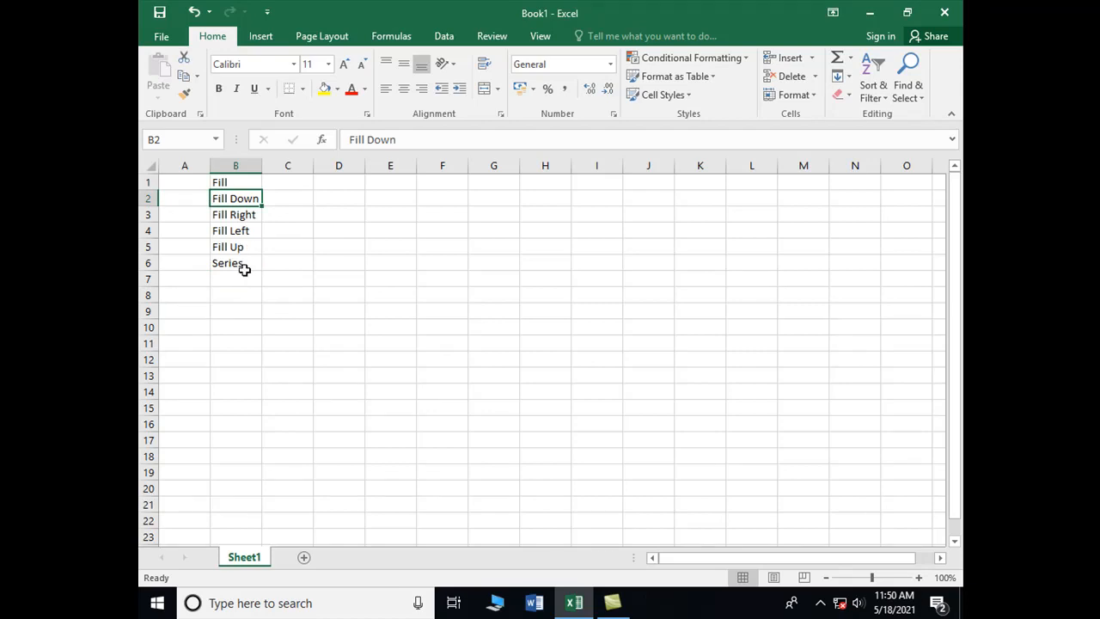
{"action": "left_click", "coordinate": [277, 203]}
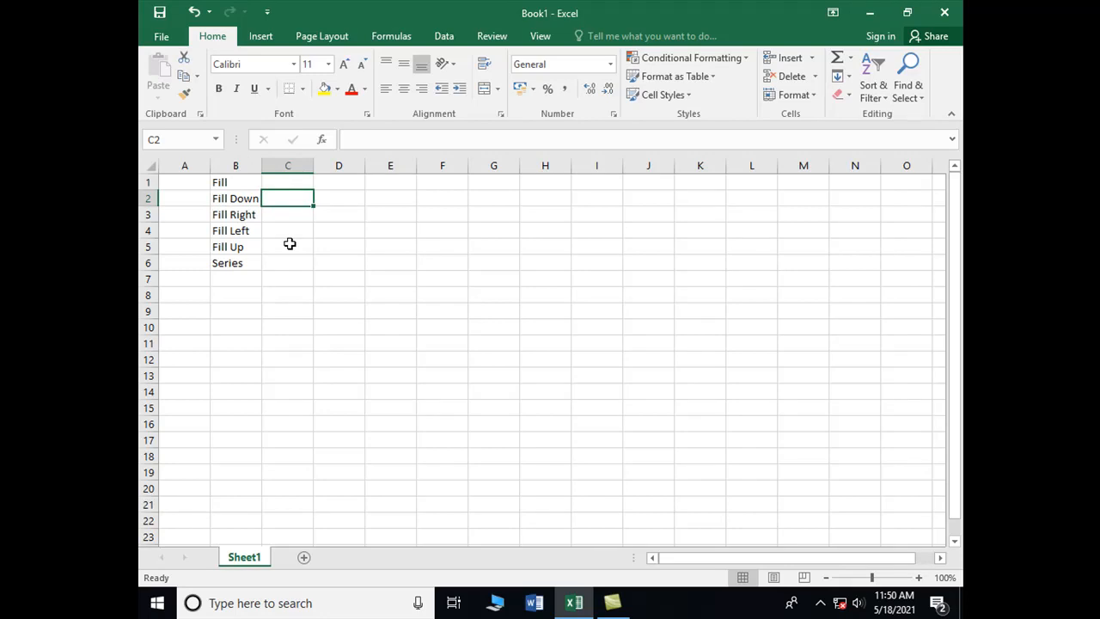
{"action": "type", "text": "Ctrl "}
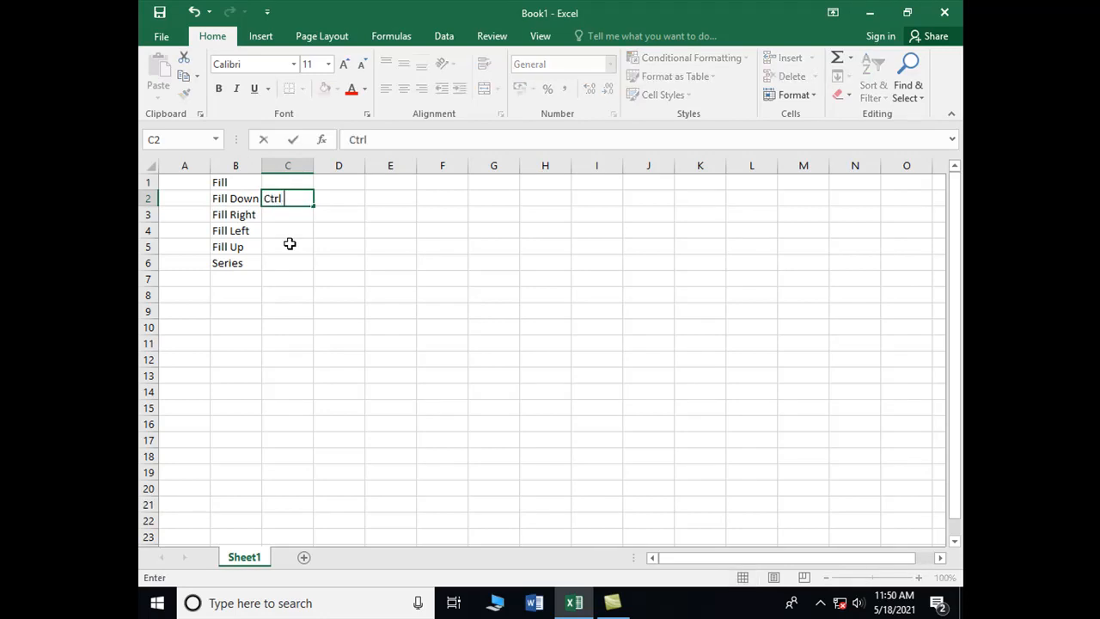
{"action": "type", "text": "+ D"}
{"action": "key", "text": "Return"}
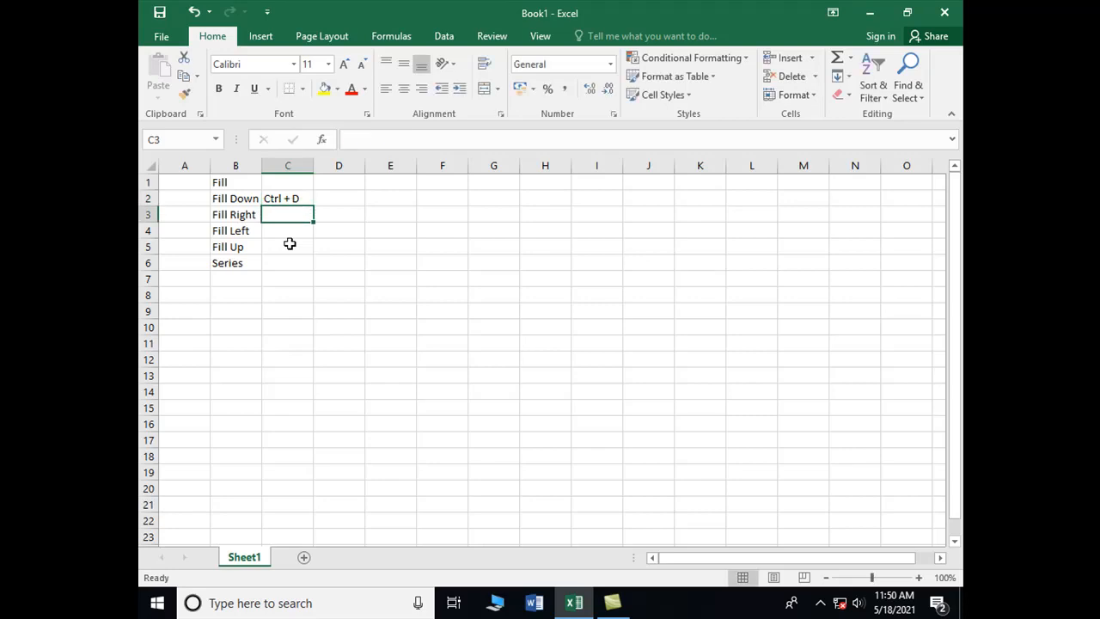
{"action": "type", "text": "Ctrl +"}
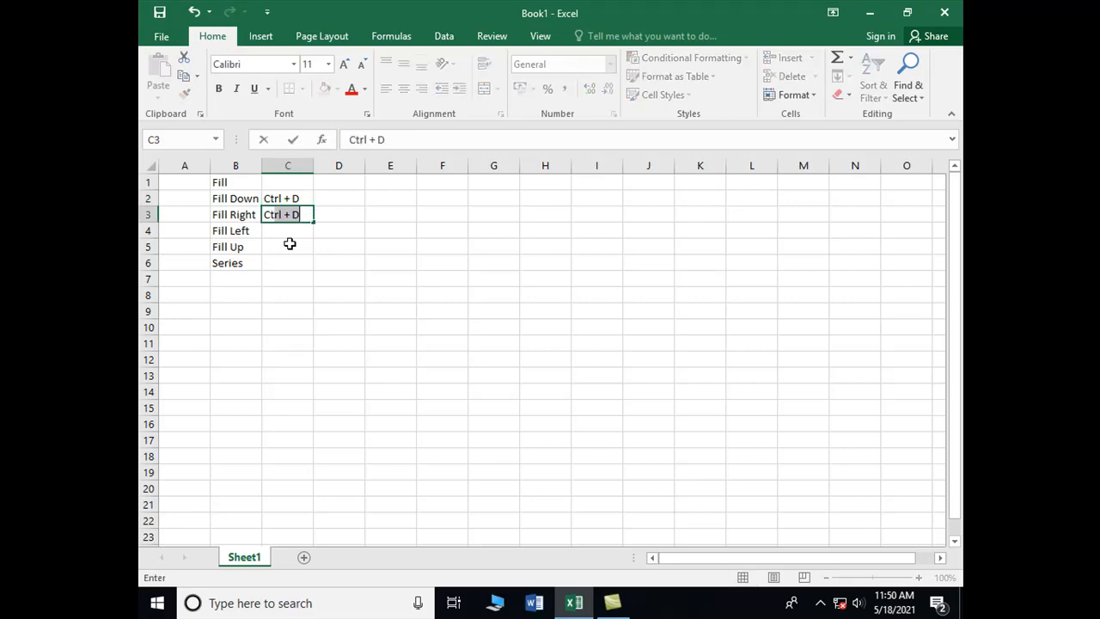
{"action": "type", "text": " R"}
{"action": "key", "text": "Return"}
Step: Enter Pakistan in cell G2
{"action": "key", "text": "Up"}
{"action": "key", "text": "Right"}
{"action": "key", "text": "Right"}
{"action": "key", "text": "Right"}
{"action": "key", "text": "Up"}
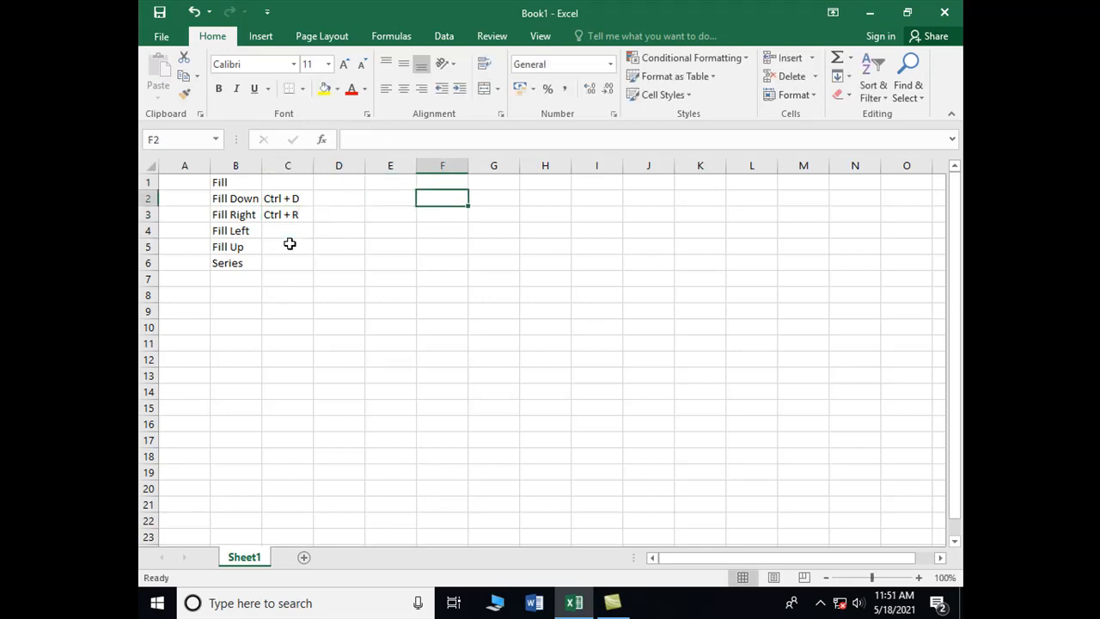
{"action": "key", "text": "Right"}
{"action": "type", "text": "P"}
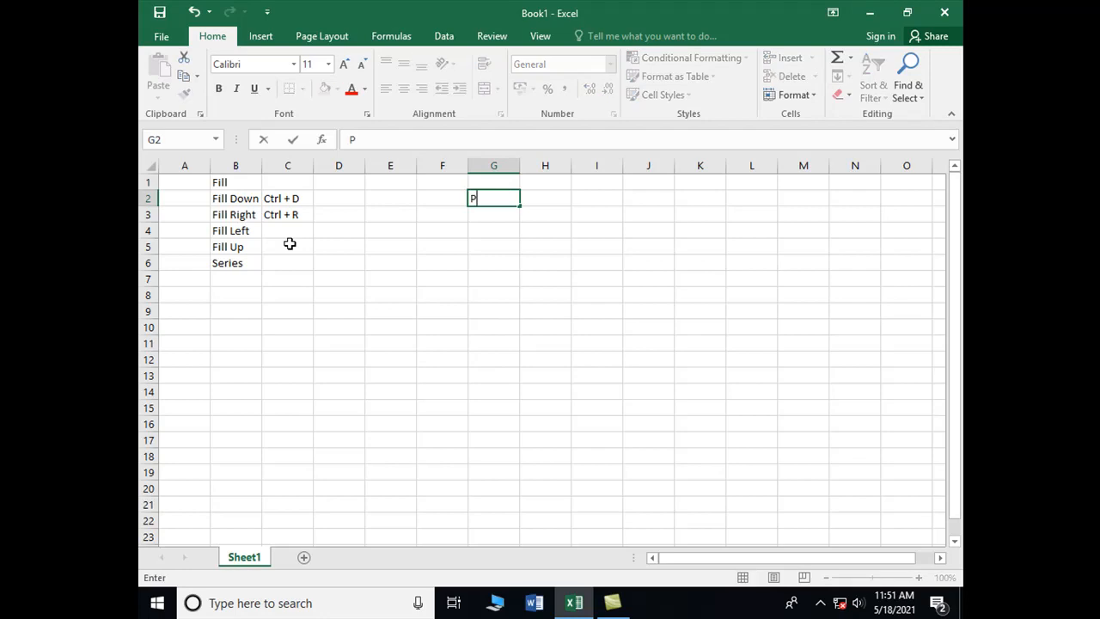
{"action": "type", "text": "akistan"}
{"action": "key", "text": "Return"}
Step: Fill Pakistan down from G2 through G14
{"action": "key", "text": "Up"}
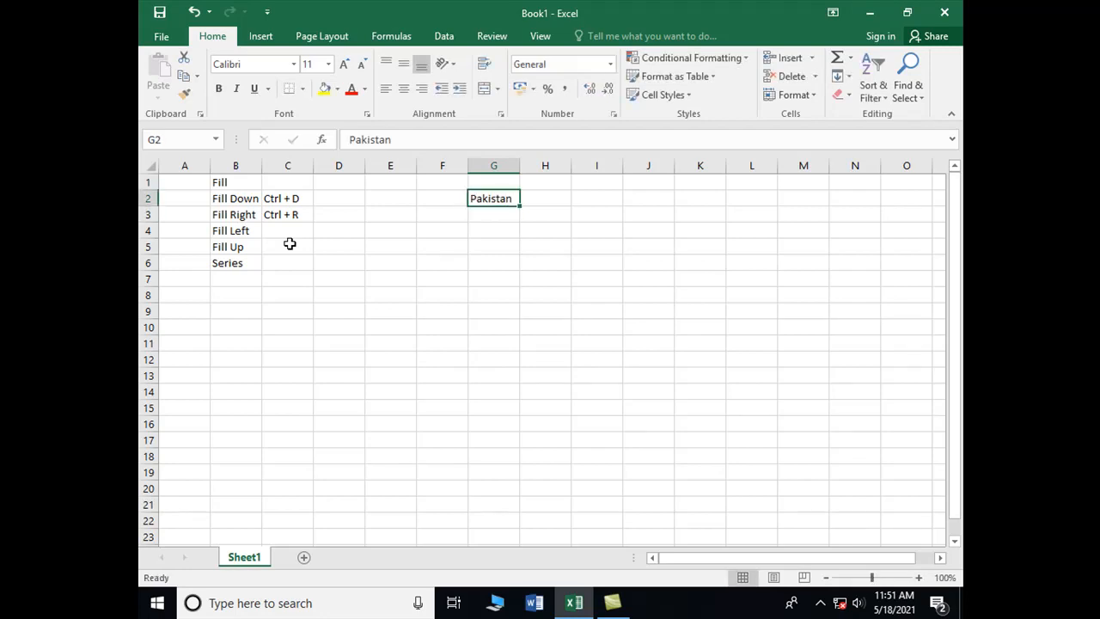
{"action": "key", "text": "shift+Down"}
{"action": "key", "text": "shift+Down"}
{"action": "key", "text": "shift+Down"}
{"action": "key", "text": "shift+Down"}
{"action": "key", "text": "shift+Down"}
{"action": "key", "text": "shift+Down"}
{"action": "key", "text": "shift+Down"}
{"action": "key", "text": "shift+Down"}
{"action": "key", "text": "shift+Down"}
{"action": "key", "text": "shift+Down"}
{"action": "key", "text": "shift+Down"}
{"action": "key", "text": "shift+Down"}
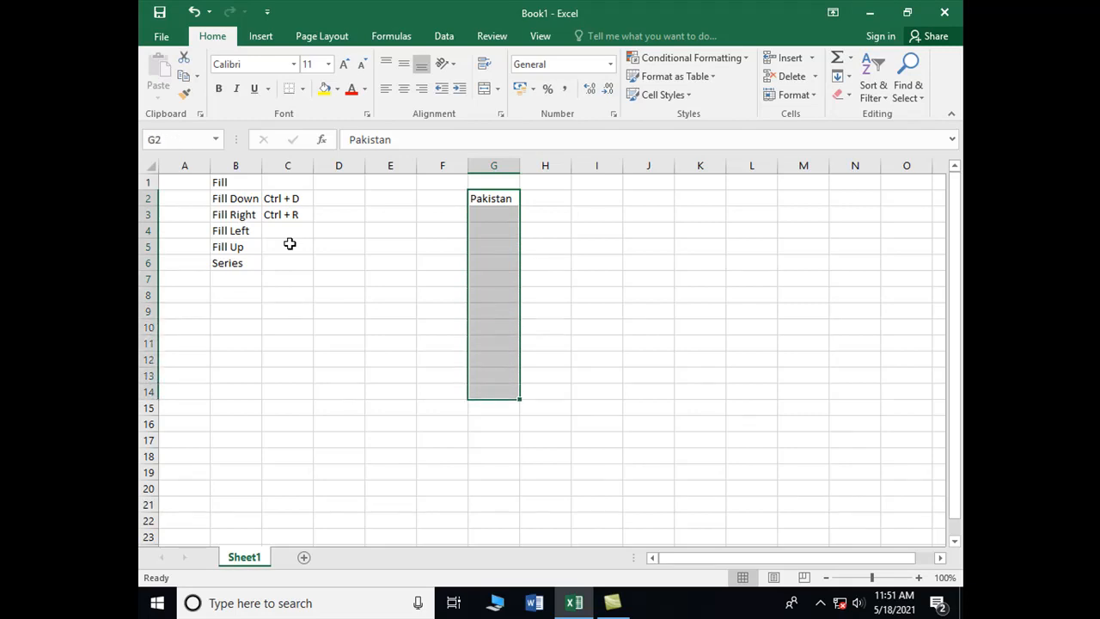
{"action": "key", "text": "shift+Up"}
{"action": "key", "text": "shift+Up"}
{"action": "key", "text": "shift+Up"}
{"action": "key", "text": "shift+Up"}
{"action": "key", "text": "shift+Up"}
{"action": "key", "text": "shift+Up"}
{"action": "key", "text": "shift+Up"}
{"action": "key", "text": "shift+Up"}
{"action": "key", "text": "shift+Up"}
{"action": "key", "text": "shift+Up"}
{"action": "key", "text": "shift+Up"}
{"action": "key", "text": "shift+Up"}
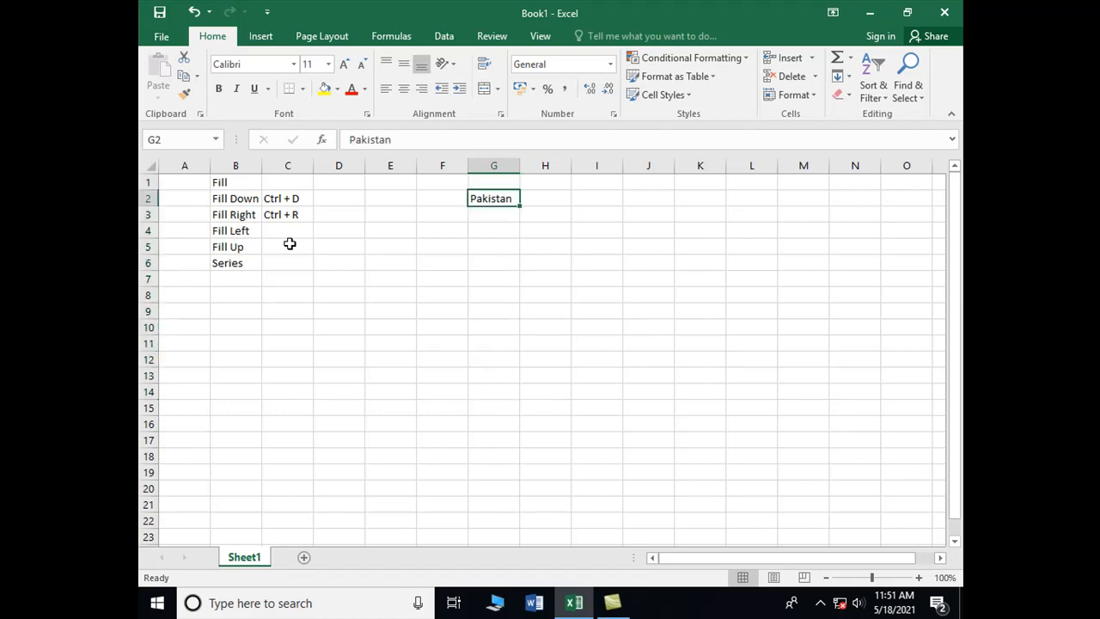
{"action": "key", "text": "shift+Down"}
{"action": "key", "text": "shift+Down"}
{"action": "key", "text": "shift+Down"}
{"action": "key", "text": "shift+Down"}
{"action": "key", "text": "shift+Down"}
{"action": "key", "text": "shift+Down"}
{"action": "key", "text": "shift+Down"}
{"action": "key", "text": "shift+Down"}
{"action": "key", "text": "shift+Down"}
{"action": "key", "text": "shift+Down"}
{"action": "key", "text": "shift+Down"}
{"action": "key", "text": "shift+Down"}
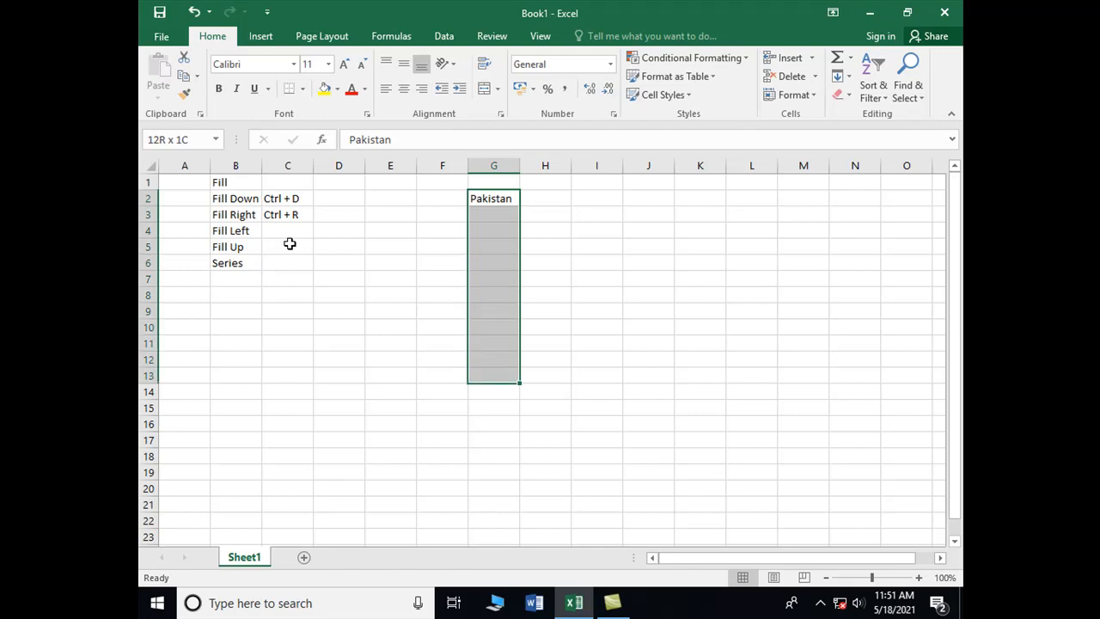
{"action": "key", "text": "ctrl+d"}
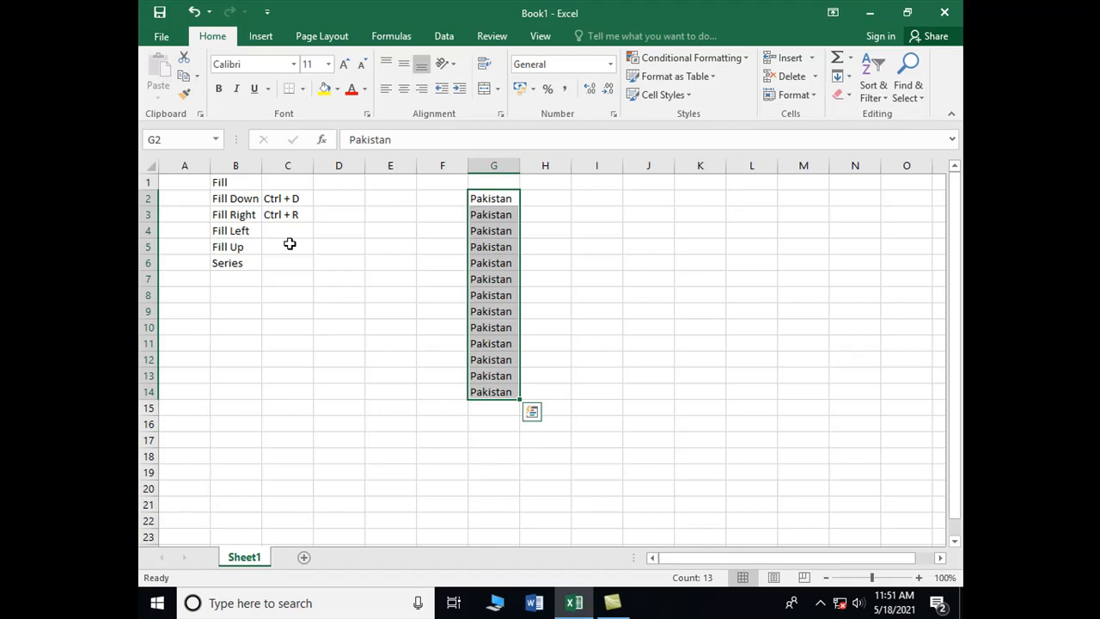
Step: Fill Pakistan to the right from G2 through N2
{"action": "key", "text": "Right"}
{"action": "key", "text": "Left"}
{"action": "key", "text": "shift+Right"}
{"action": "key", "text": "shift+Right"}
{"action": "key", "text": "shift+Right"}
{"action": "key", "text": "shift+Right"}
{"action": "key", "text": "shift+Right"}
{"action": "key", "text": "shift+Right"}
{"action": "key", "text": "shift+Right"}
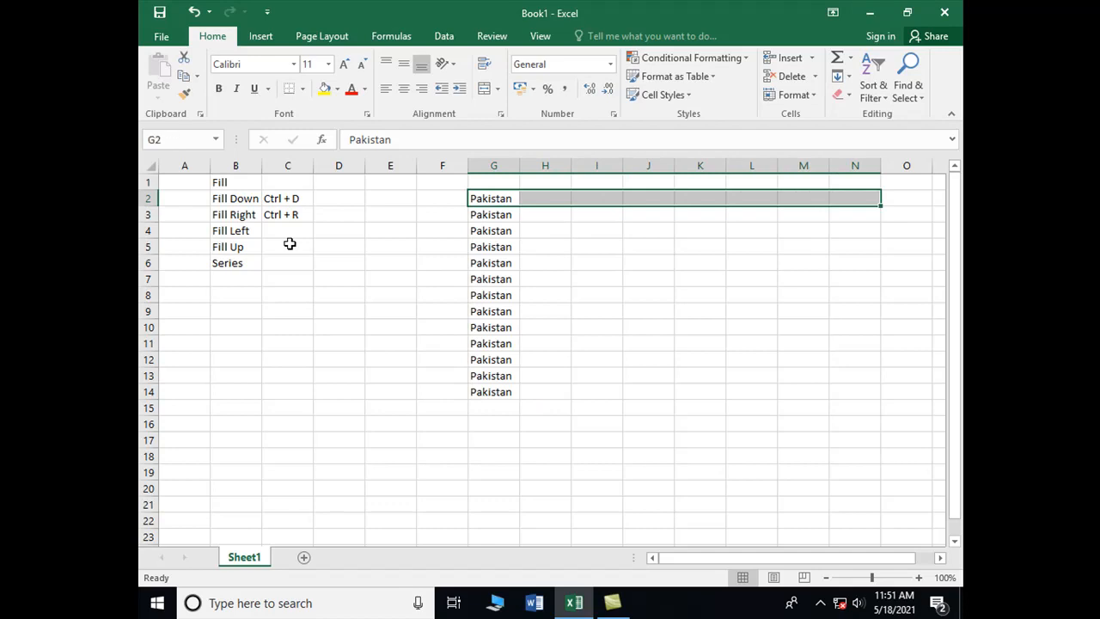
{"action": "key", "text": "ctrl+r"}
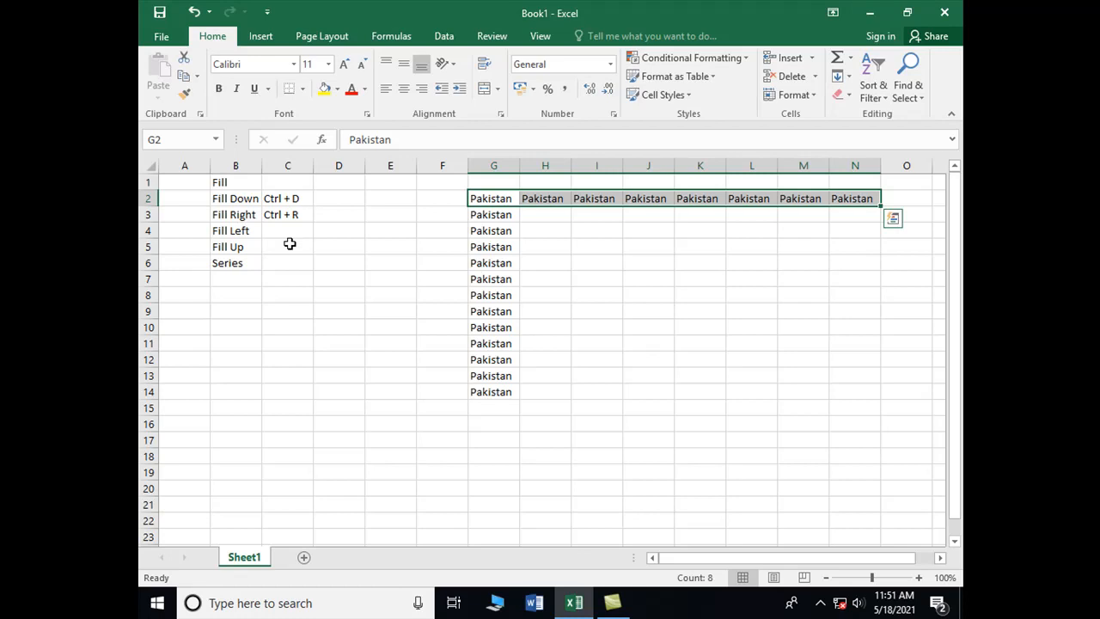
Step: Fill the row G2:N2 down through row 14 so the whole block G2:N14 contains Pakistan
{"action": "key", "text": "shift+Down"}
{"action": "key", "text": "shift+Down"}
{"action": "key", "text": "shift+Down"}
{"action": "key", "text": "shift+Down"}
{"action": "key", "text": "shift+Down"}
{"action": "key", "text": "shift+Down"}
{"action": "key", "text": "shift+Down"}
{"action": "key", "text": "shift+Down"}
{"action": "key", "text": "shift+Down"}
{"action": "key", "text": "shift+Down"}
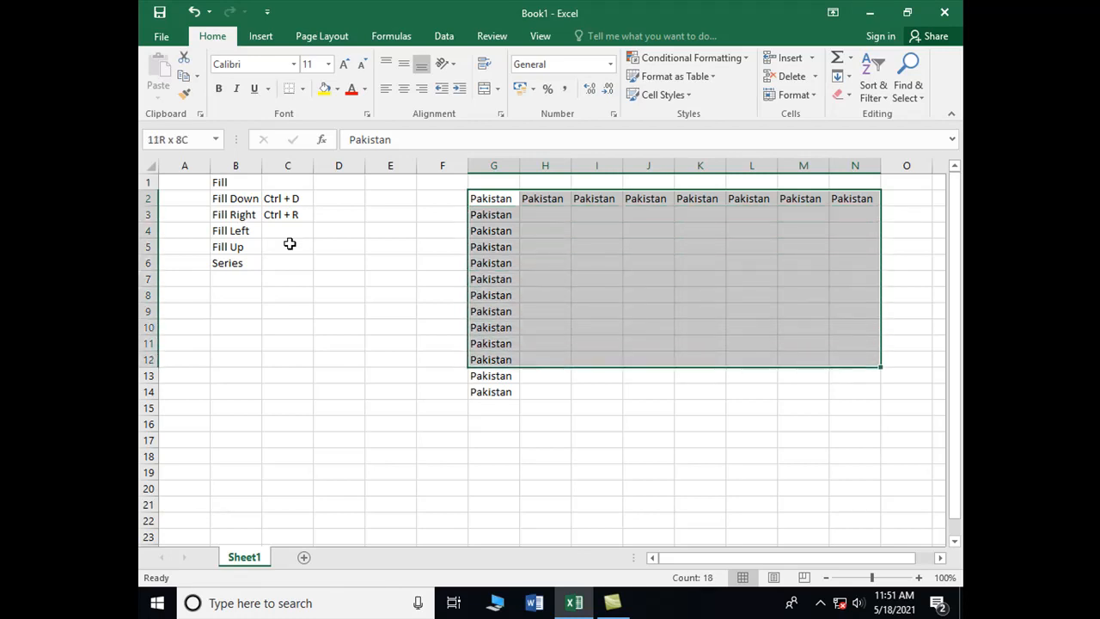
{"action": "key", "text": "shift+Down"}
{"action": "key", "text": "shift+Down"}
{"action": "key", "text": "ctrl+d"}
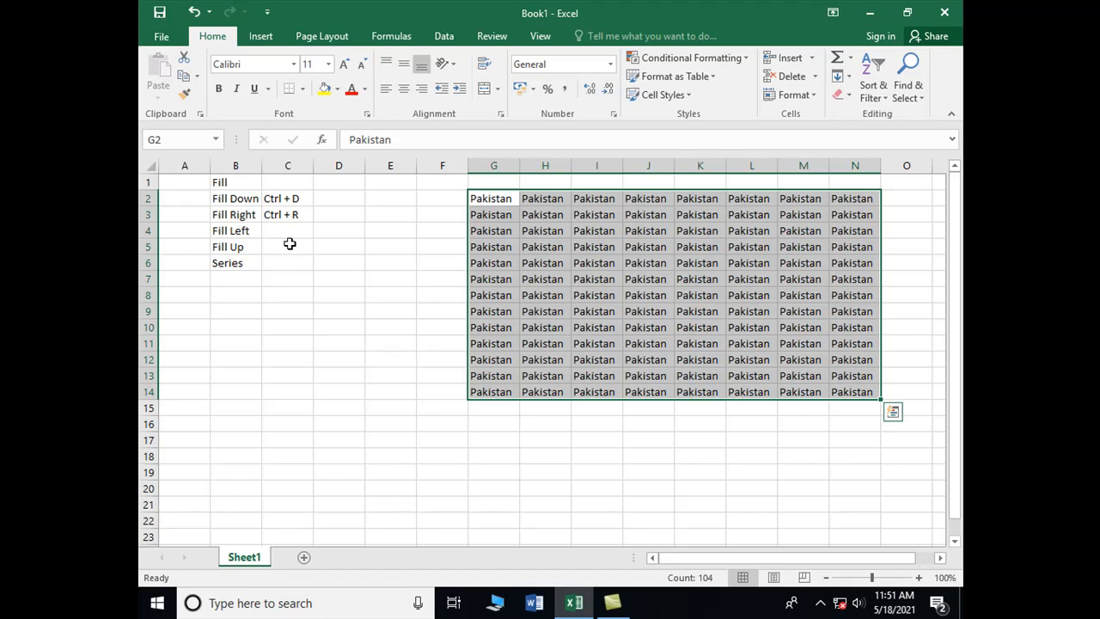
Step: Enter Aptech in cell F16, below and to the left of the Pakistan block
{"action": "key", "text": "Left"}
{"action": "key", "text": "Left"}
{"action": "key", "text": "Down"}
{"action": "key", "text": "Down"}
{"action": "key", "text": "Down"}
{"action": "key", "text": "Down"}
{"action": "key", "text": "Down"}
{"action": "key", "text": "Down"}
{"action": "key", "text": "Down"}
{"action": "key", "text": "Down"}
{"action": "key", "text": "Down"}
{"action": "key", "text": "Down"}
{"action": "key", "text": "Down"}
{"action": "key", "text": "Down"}
{"action": "key", "text": "Down"}
{"action": "key", "text": "Down"}
{"action": "key", "text": "Down"}
{"action": "key", "text": "Right"}
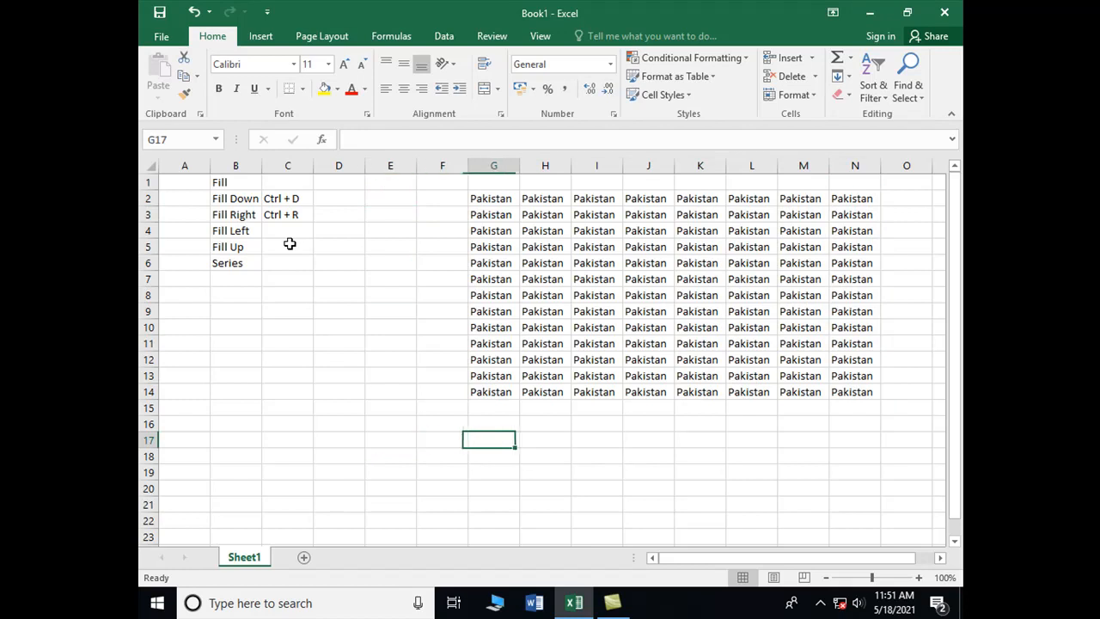
{"action": "key", "text": "Up"}
{"action": "type", "text": "Aptecg"}
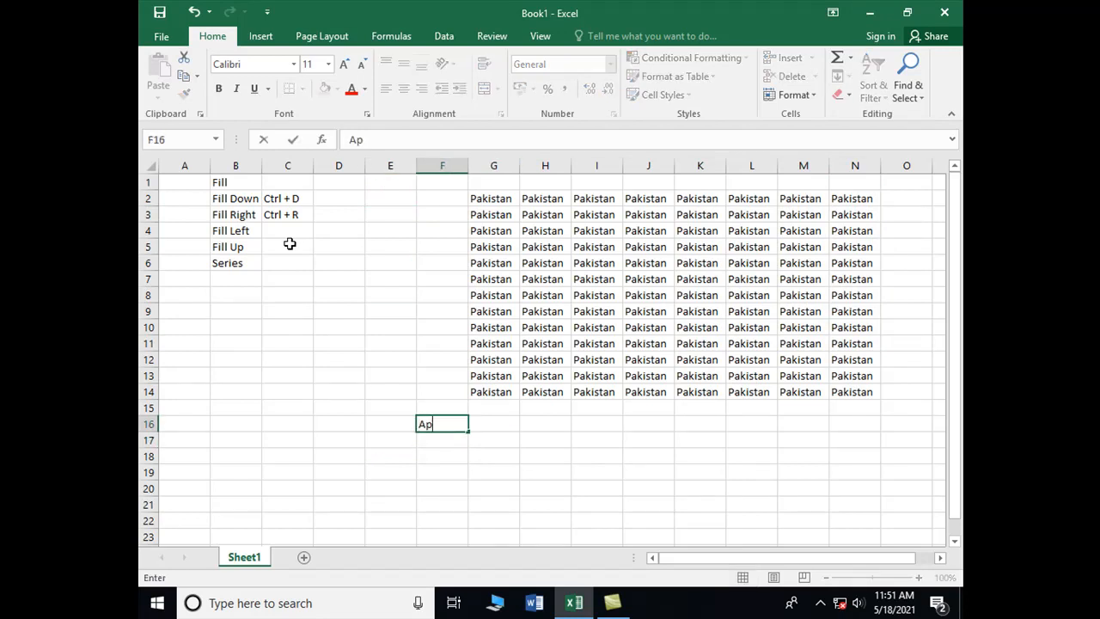
{"action": "key", "text": "BackSpace"}
{"action": "type", "text": "h"}
{"action": "key", "text": "Left"}
{"action": "key", "text": "Right"}
Step: Fill Aptech to the left from F16 through B16
{"action": "key", "text": "shift+Left"}
{"action": "key", "text": "shift+Left"}
{"action": "key", "text": "shift+Left"}
{"action": "key", "text": "shift+Left"}
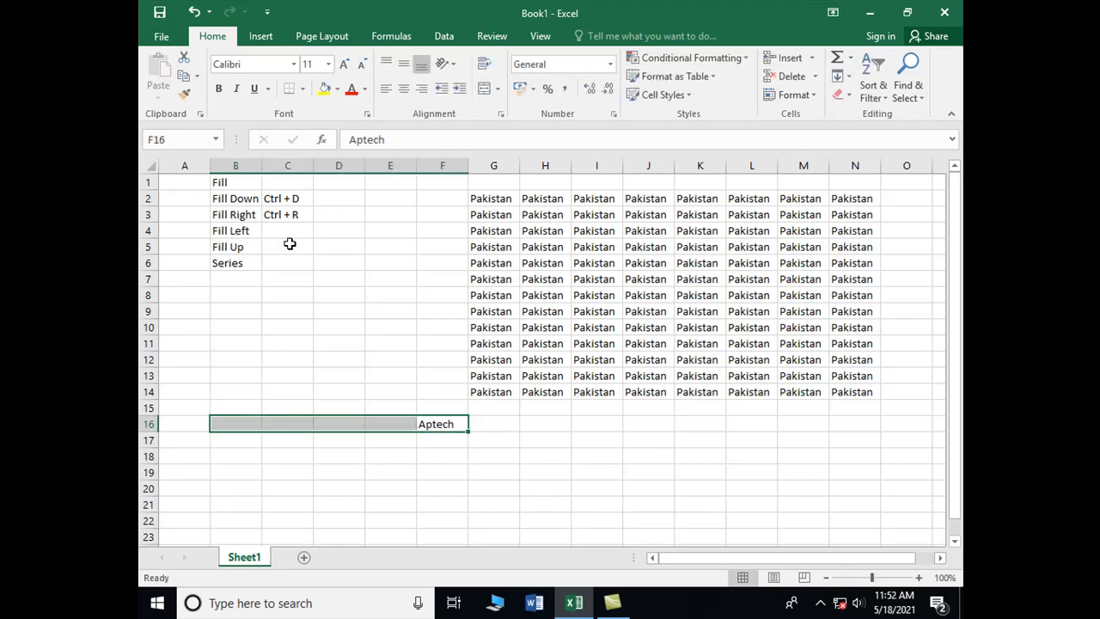
{"action": "key", "text": "ctrl+t"}
{"action": "key", "text": "Escape"}
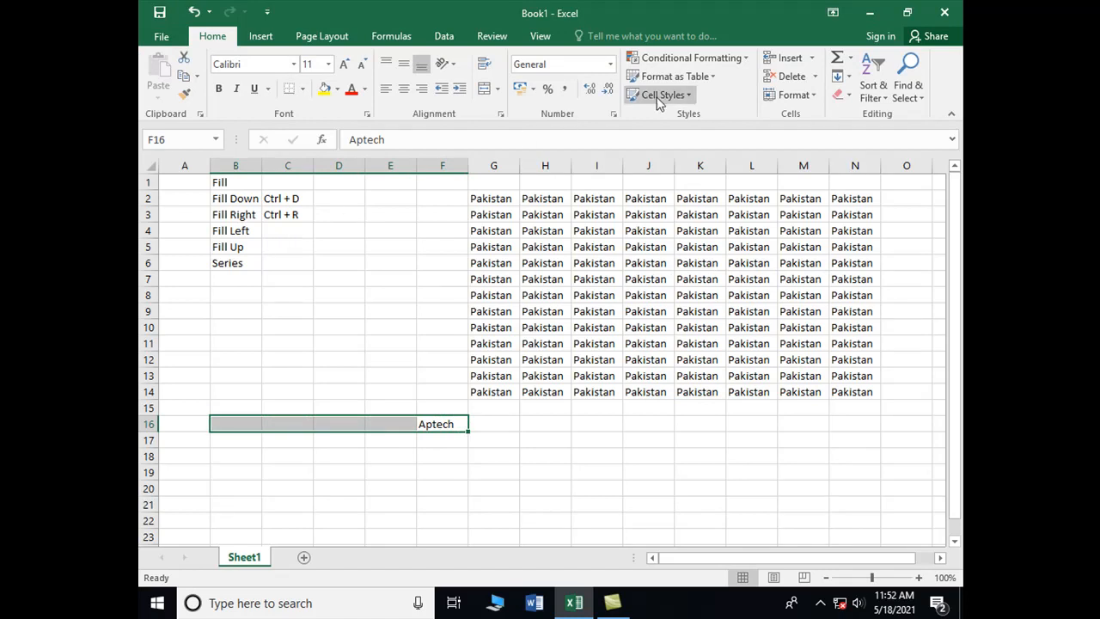
{"action": "left_click", "coordinate": [850, 78]}
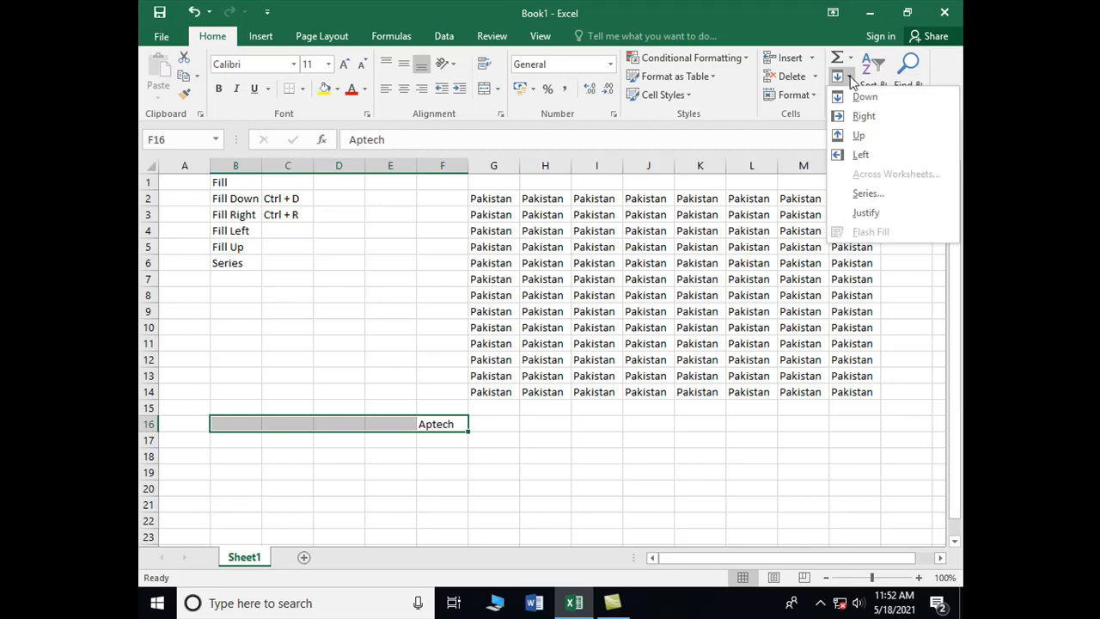
{"action": "left_click", "coordinate": [862, 156]}
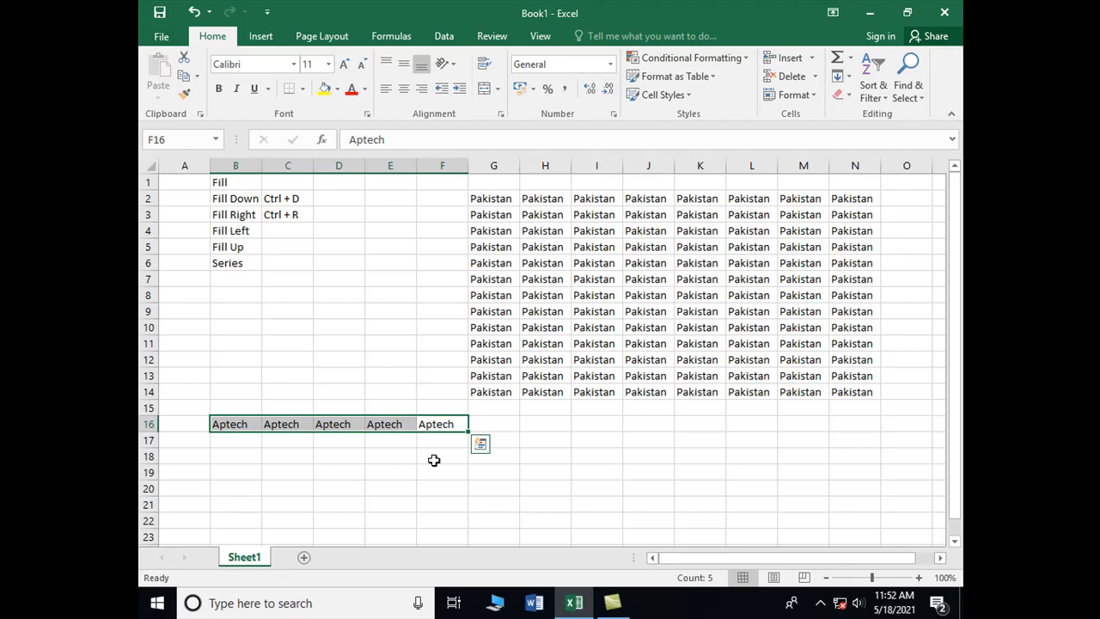
Step: Fill Aptech upward from F16 through F4
{"action": "key", "text": "Up"}
{"action": "key", "text": "Down"}
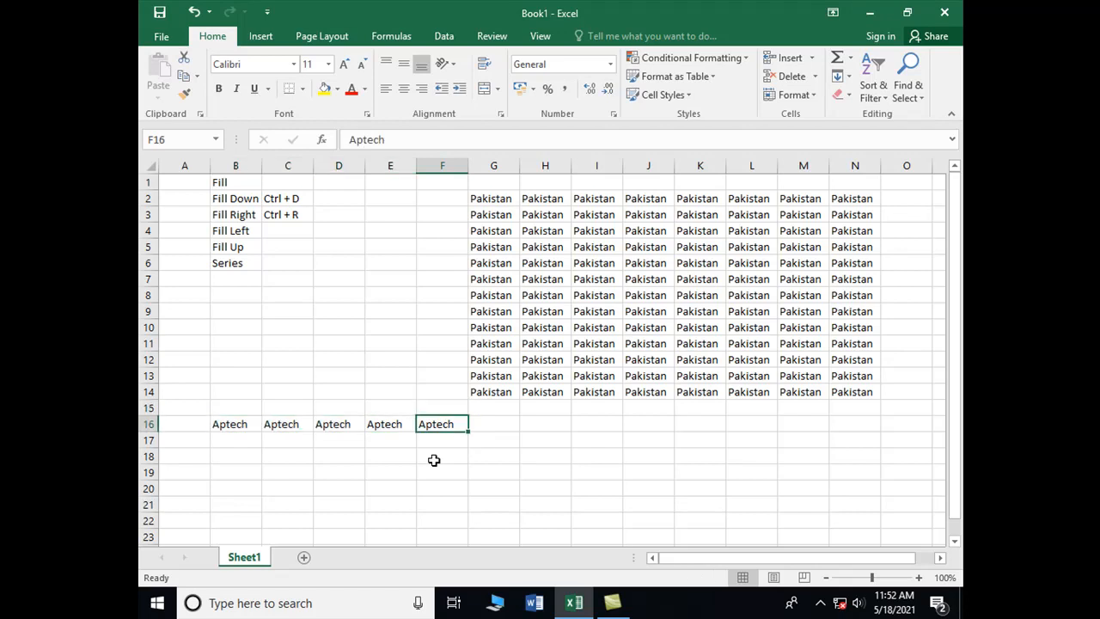
{"action": "key", "text": "shift+Up"}
{"action": "key", "text": "shift+Up"}
{"action": "key", "text": "shift+Up"}
{"action": "key", "text": "shift+Up"}
{"action": "key", "text": "shift+Up"}
{"action": "key", "text": "shift+Up"}
{"action": "key", "text": "shift+Up"}
{"action": "key", "text": "shift+Up"}
{"action": "key", "text": "shift+Up"}
{"action": "key", "text": "shift+Up"}
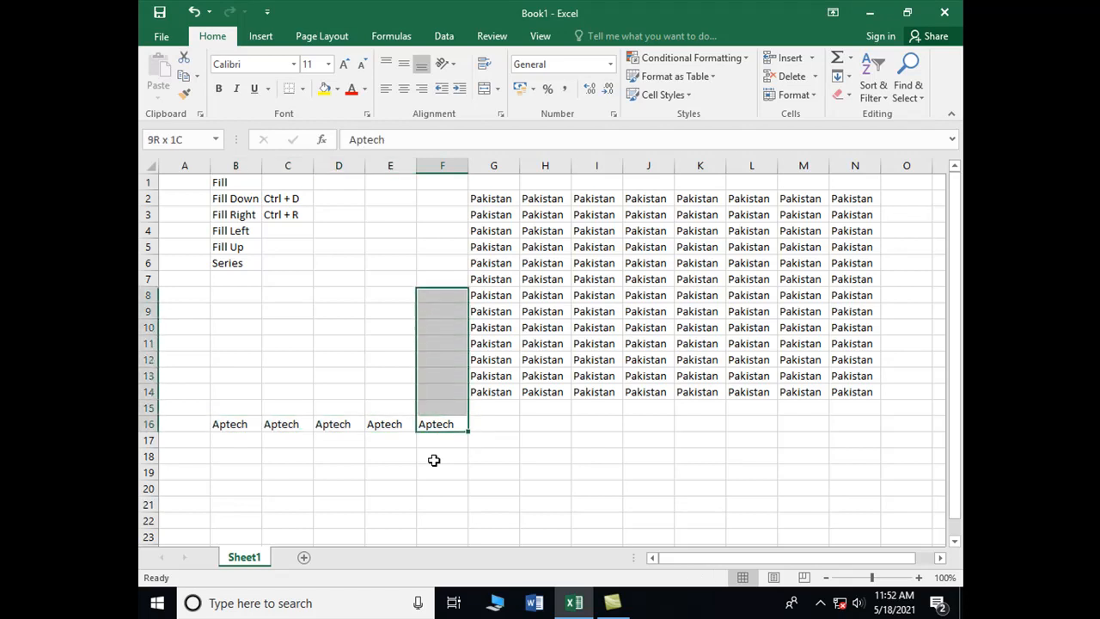
{"action": "key", "text": "shift+Up"}
{"action": "key", "text": "shift+Up"}
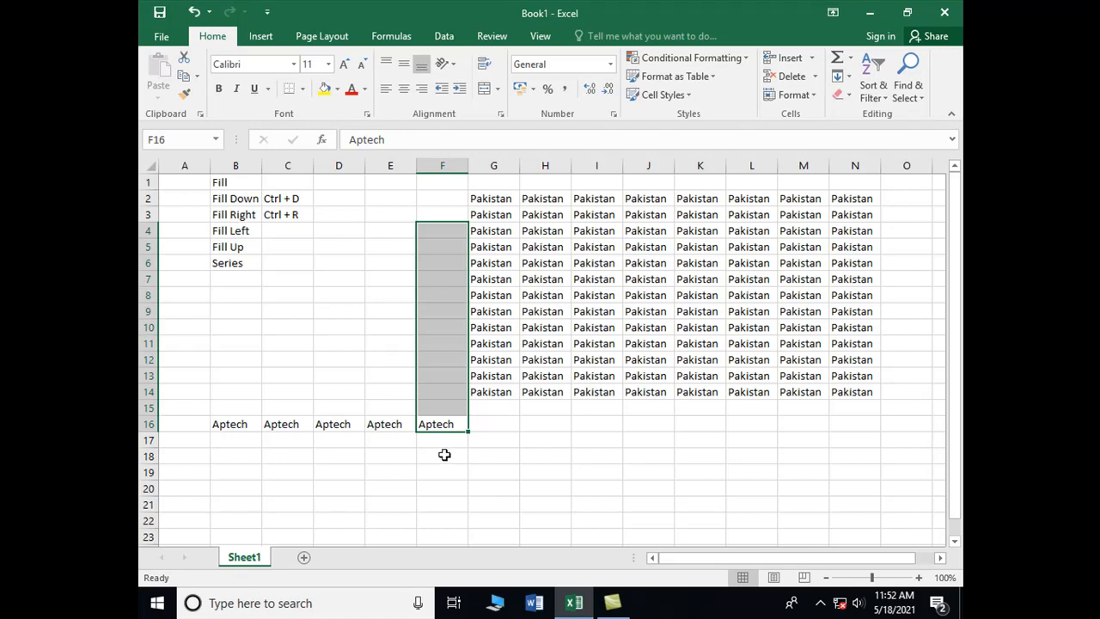
{"action": "left_click", "coordinate": [843, 75]}
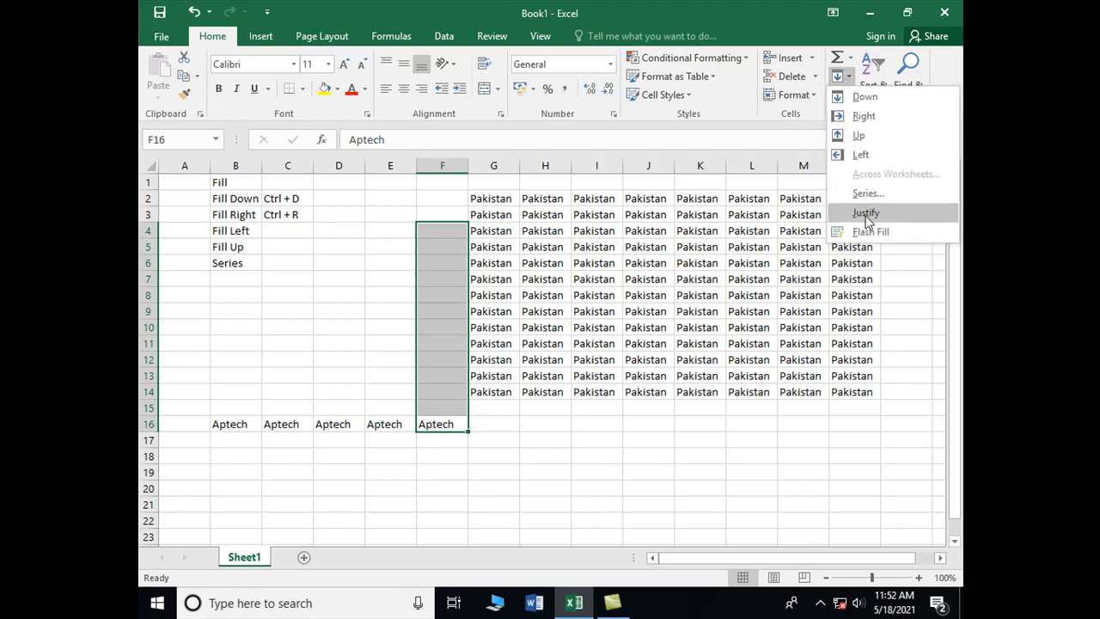
{"action": "left_click", "coordinate": [859, 136]}
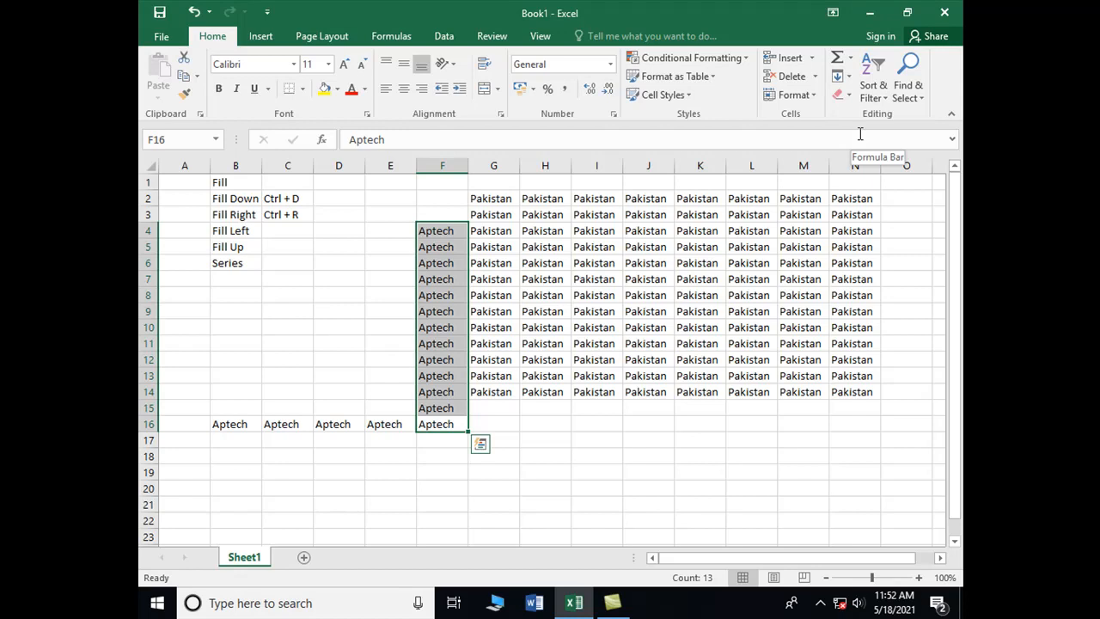
{"action": "key", "text": "Down"}
{"action": "key", "text": "Down"}
{"action": "key", "text": "Down"}
{"action": "key", "text": "Down"}
{"action": "key", "text": "Up"}
{"action": "key", "text": "Up"}
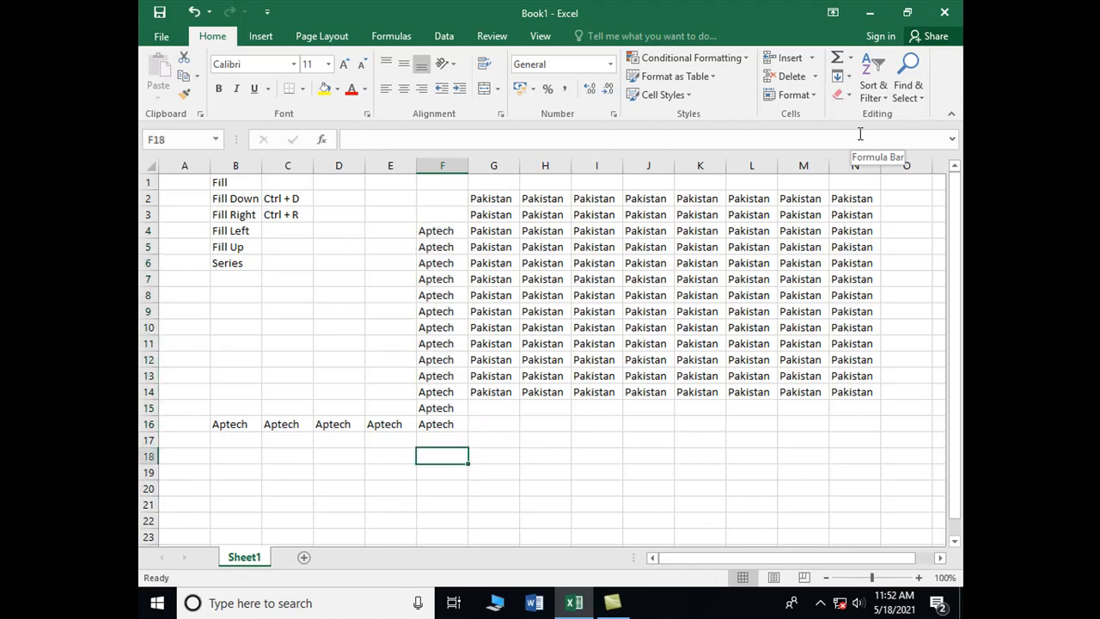
{"action": "key", "text": "Down"}
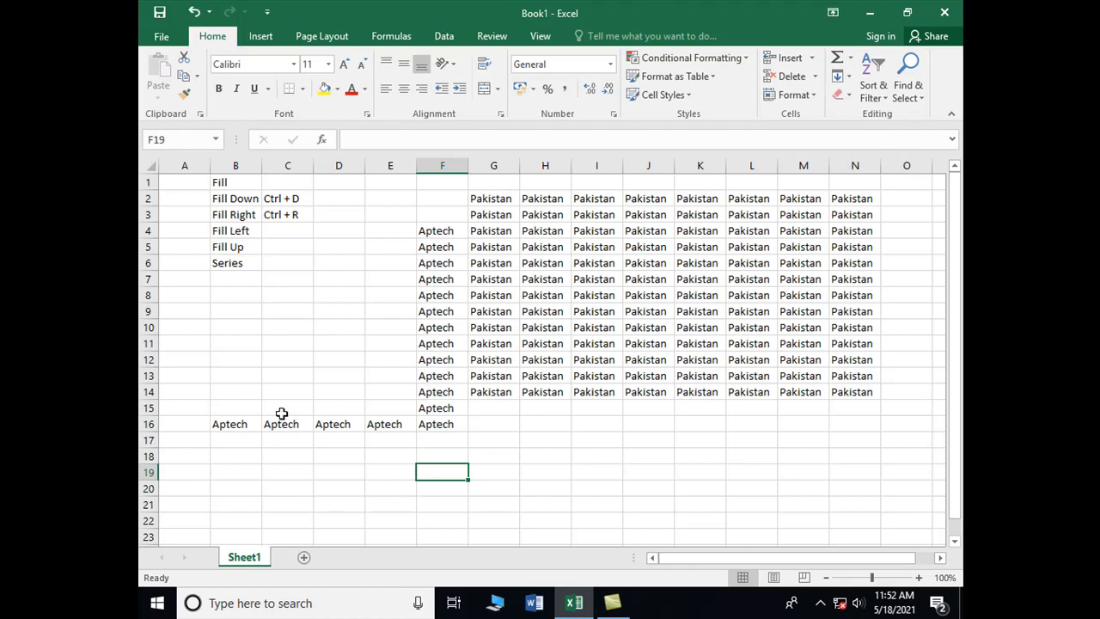
Step: Add a new worksheet to the workbook
{"action": "left_click", "coordinate": [304, 559]}
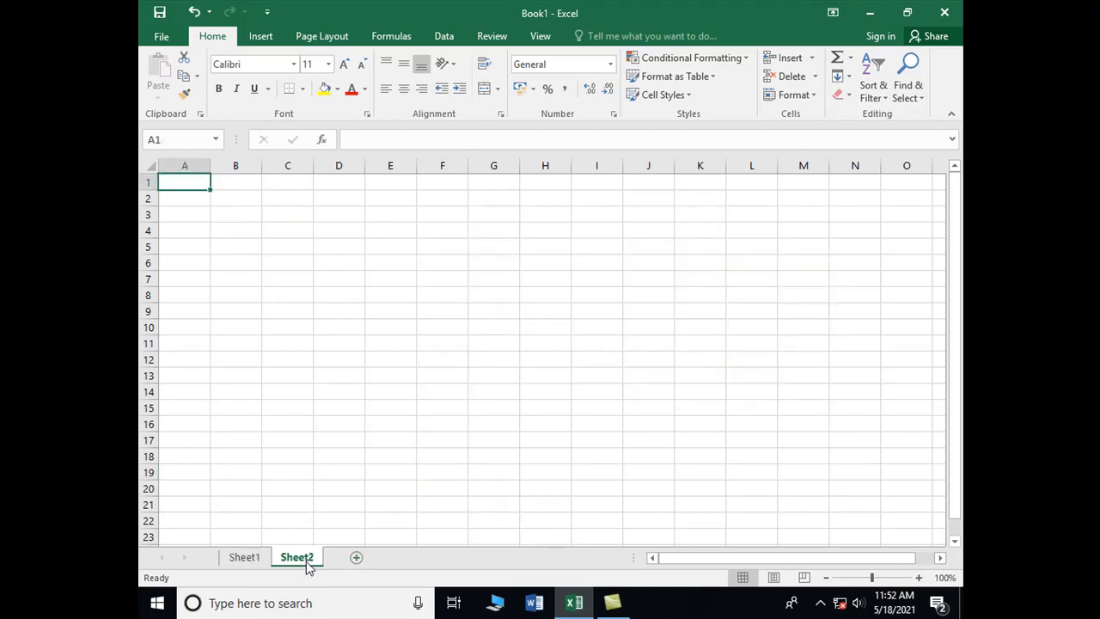
Step: Enter the heading Roll No in cell A1 and the number 1 in cell A2
{"action": "left_click", "coordinate": [877, 578]}
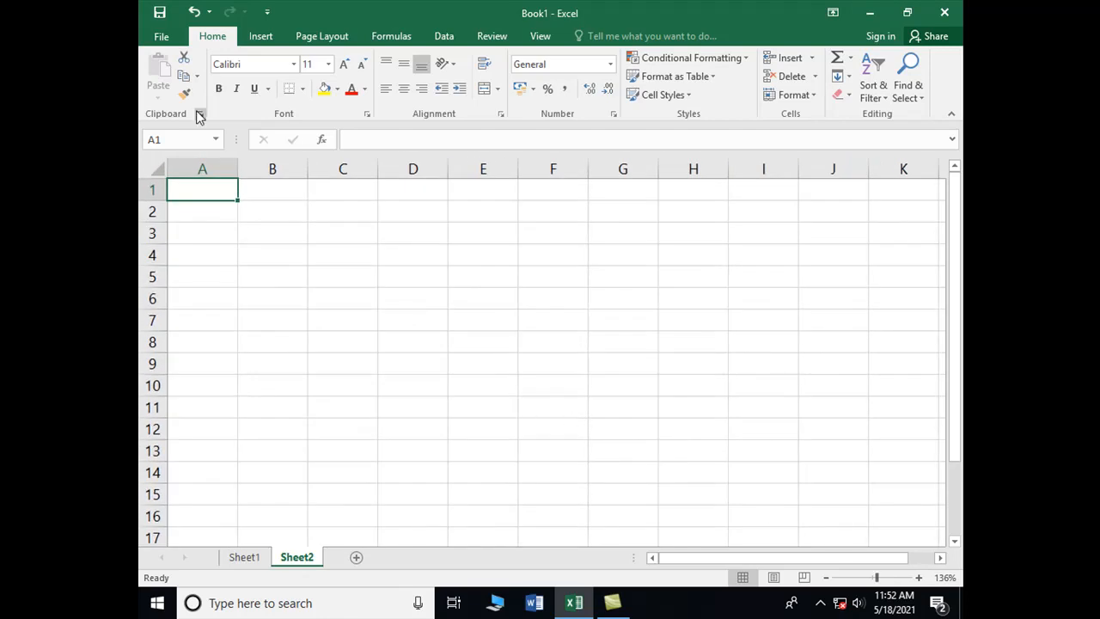
{"action": "type", "text": "Roll m"}
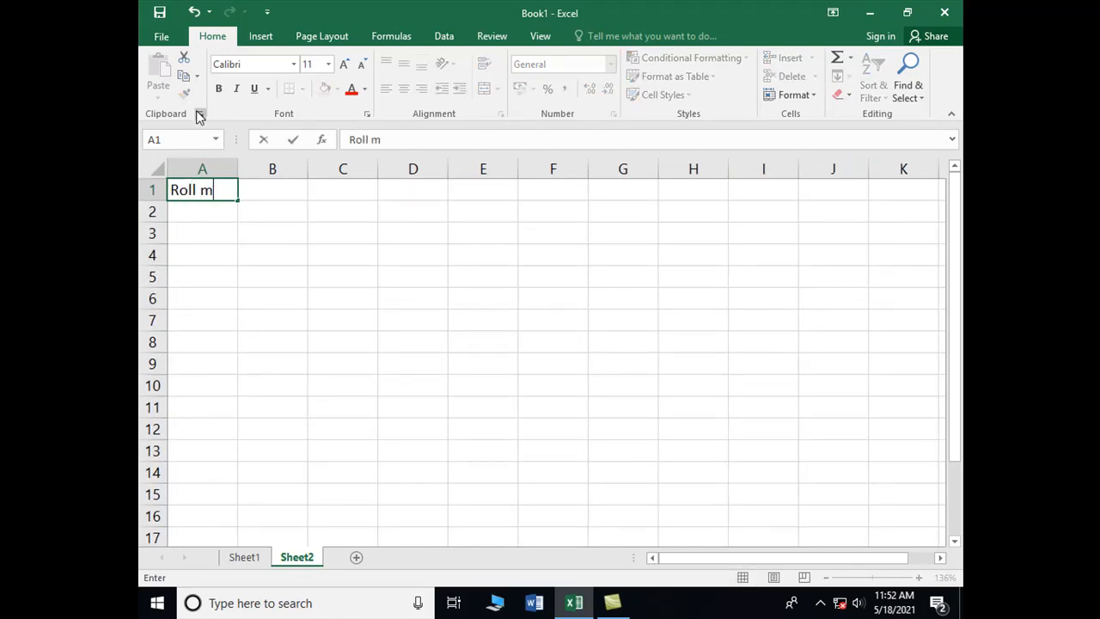
{"action": "key", "text": "BackSpace"}
{"action": "type", "text": "No"}
{"action": "key", "text": "Return"}
{"action": "type", "text": "1"}
{"action": "key", "text": "Return"}
Step: Fill the number in A2 down through A14 with the Fill Down command
{"action": "key", "text": "Up"}
{"action": "key", "text": "shift+Down"}
{"action": "key", "text": "shift+Down"}
{"action": "key", "text": "shift+Down"}
{"action": "key", "text": "shift+Down"}
{"action": "key", "text": "shift+Down"}
{"action": "key", "text": "shift+Down"}
{"action": "key", "text": "shift+Down"}
{"action": "key", "text": "shift+Down"}
{"action": "key", "text": "shift+Down"}
{"action": "key", "text": "shift+Down"}
{"action": "key", "text": "shift+Down"}
{"action": "key", "text": "shift+Down"}
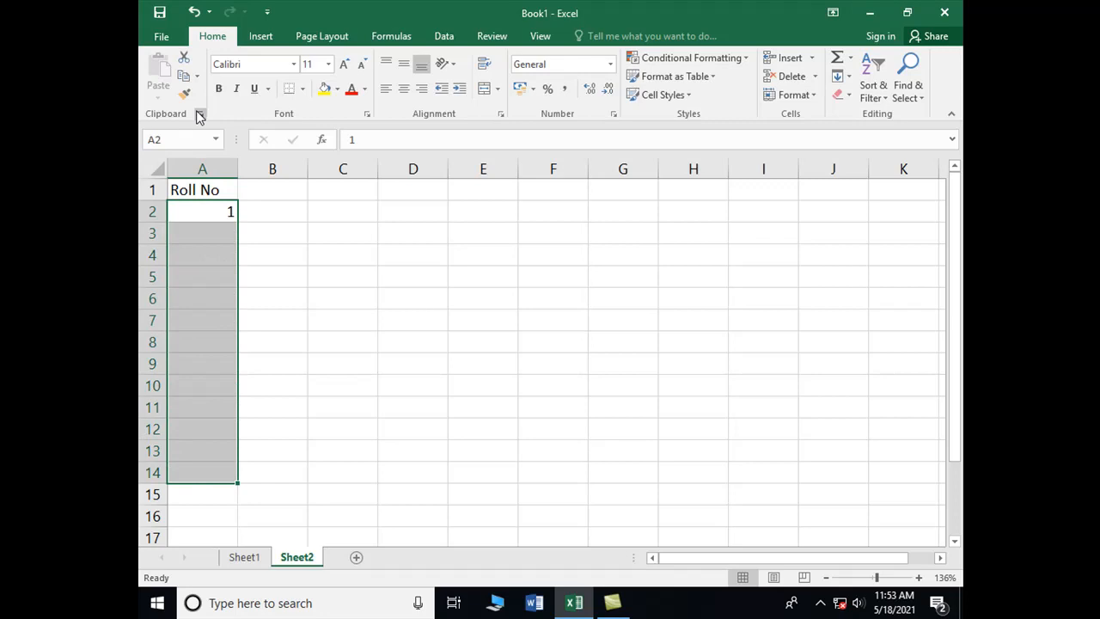
{"action": "key", "text": "ctrl+d"}
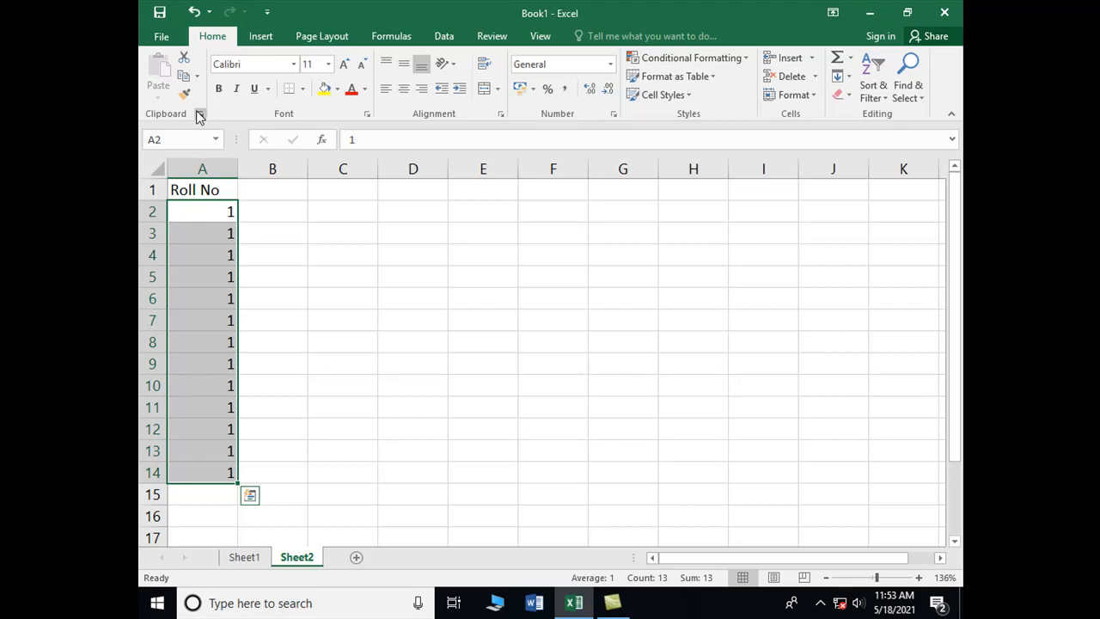
Step: Clear the copied numbers below A2, from A3 down through A14
{"action": "key", "text": "Down"}
{"action": "key", "text": "Up"}
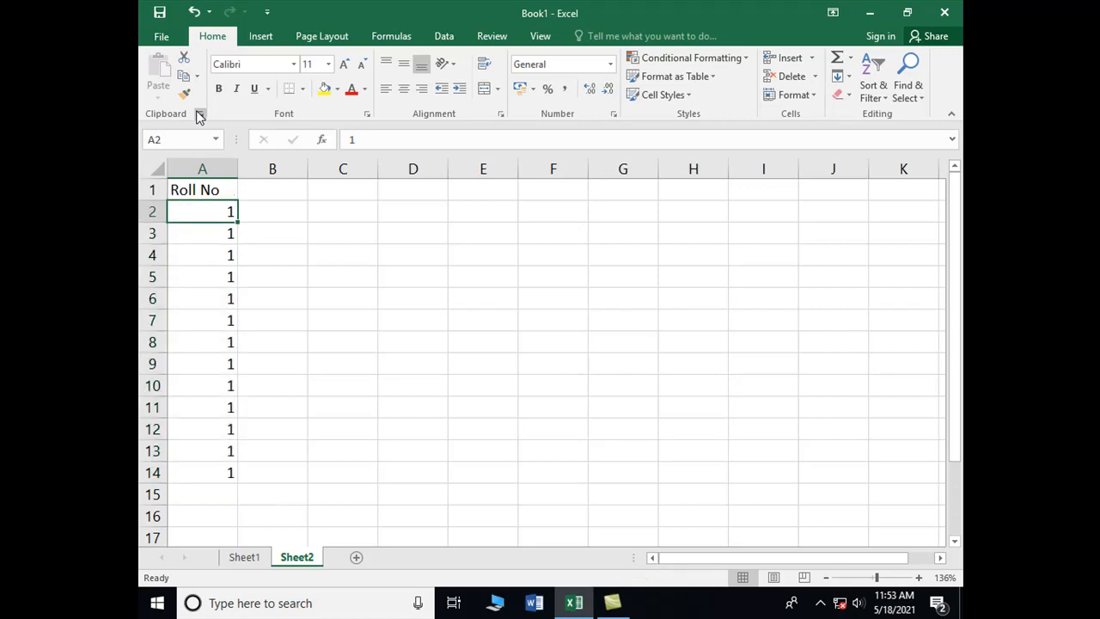
{"action": "key", "text": "Down"}
{"action": "key", "text": "shift+Down"}
{"action": "key", "text": "shift+Down"}
{"action": "key", "text": "shift+Down"}
{"action": "key", "text": "shift+Down"}
{"action": "key", "text": "shift+Down"}
{"action": "key", "text": "shift+Down"}
{"action": "key", "text": "shift+Down"}
{"action": "key", "text": "shift+Down"}
{"action": "key", "text": "shift+Down"}
{"action": "key", "text": "shift+Down"}
{"action": "key", "text": "shift+Down"}
{"action": "key", "text": "shift+Down"}
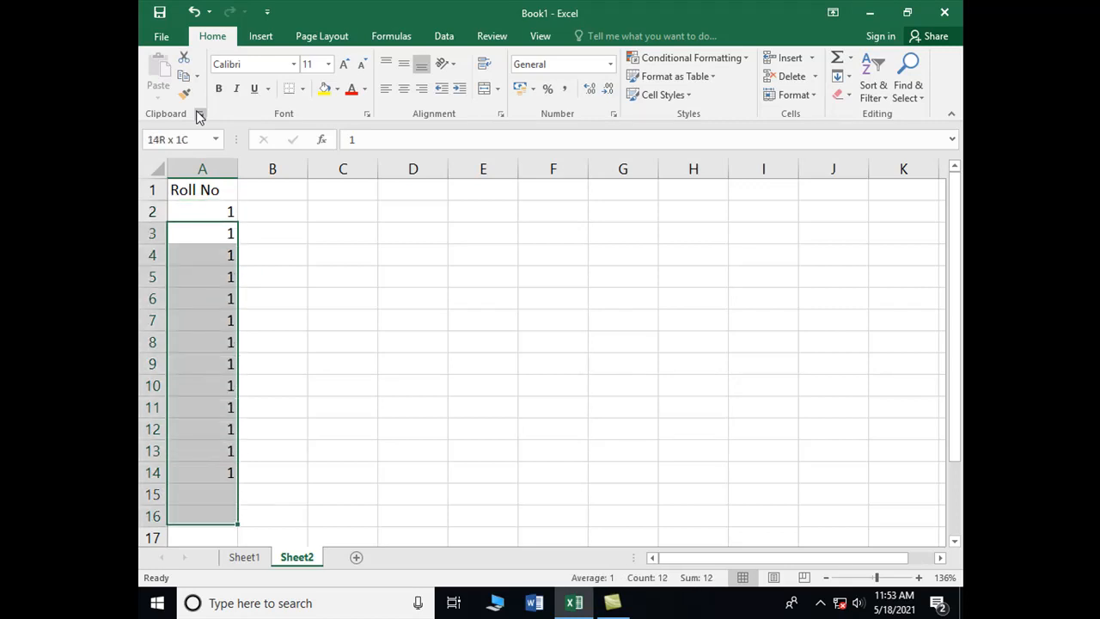
{"action": "key", "text": "Delete"}
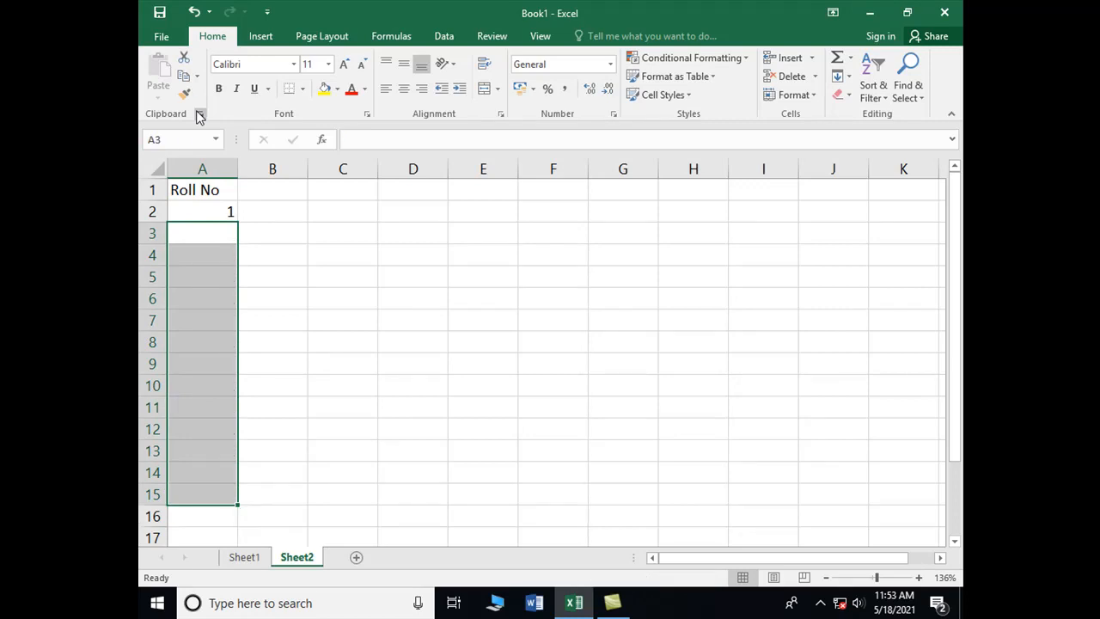
Step: Copy the number in A2 down through A14 using the cell's fill handle
{"action": "key", "text": "Up"}
{"action": "key", "text": "Up"}
{"action": "key", "text": "Down"}
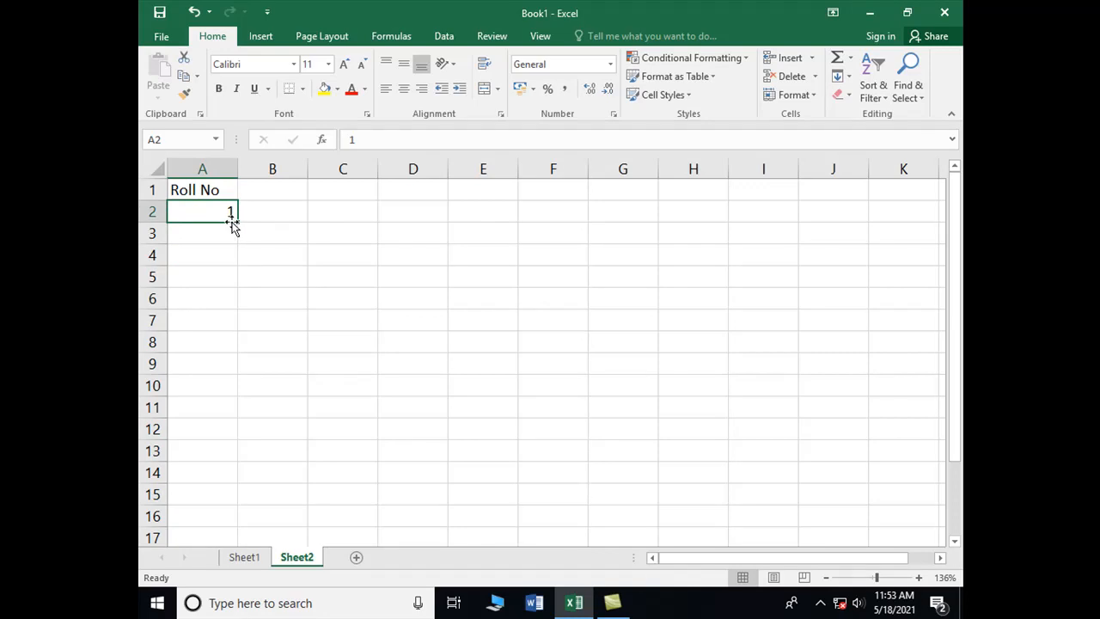
{"action": "left_click_drag", "start_coordinate": [235, 222], "coordinate": [242, 486]}
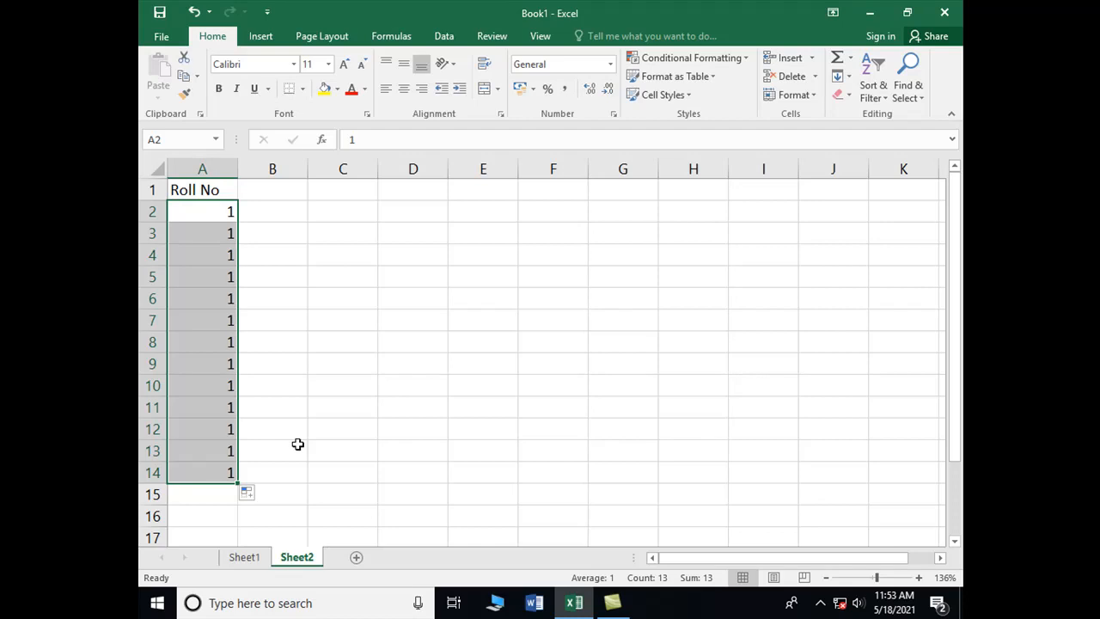
Step: Clear cells A2 through A14 and enter 1 again in cell A2
{"action": "key", "text": "Delete"}
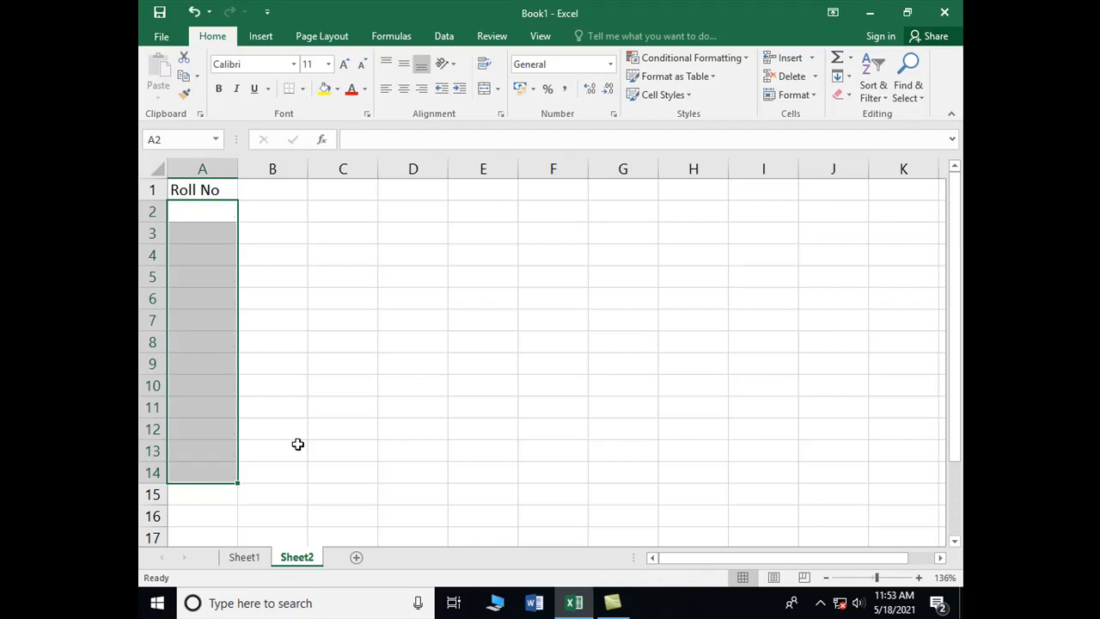
{"action": "key", "text": "Down"}
{"action": "key", "text": "Up"}
{"action": "type", "text": "1"}
{"action": "key", "text": "Return"}
{"action": "key", "text": "Up"}
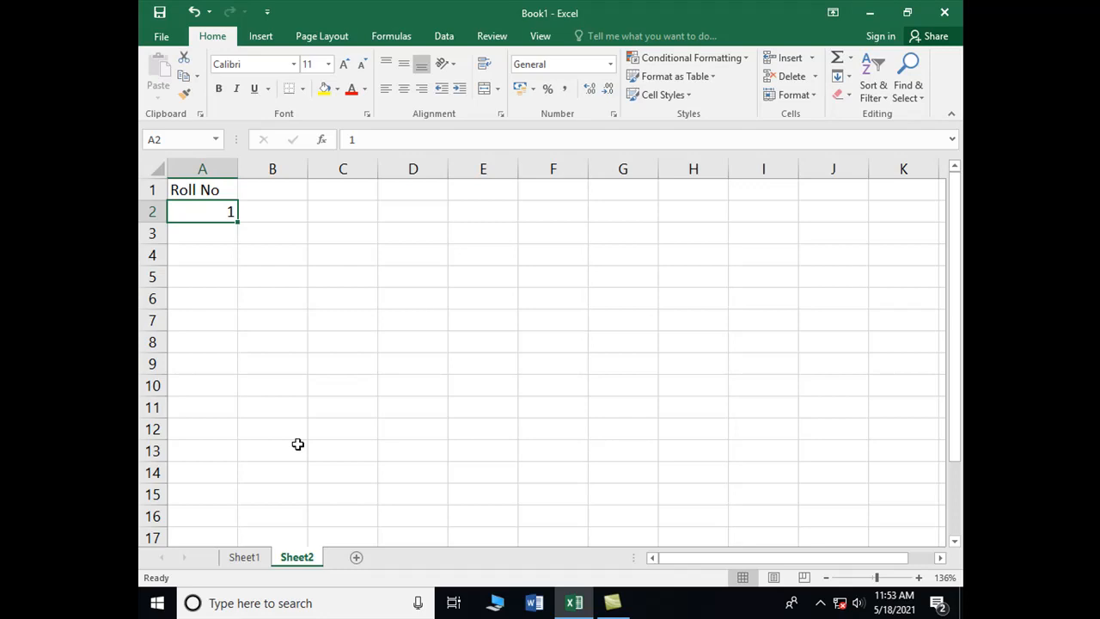
{"action": "key", "text": "BackSpace"}
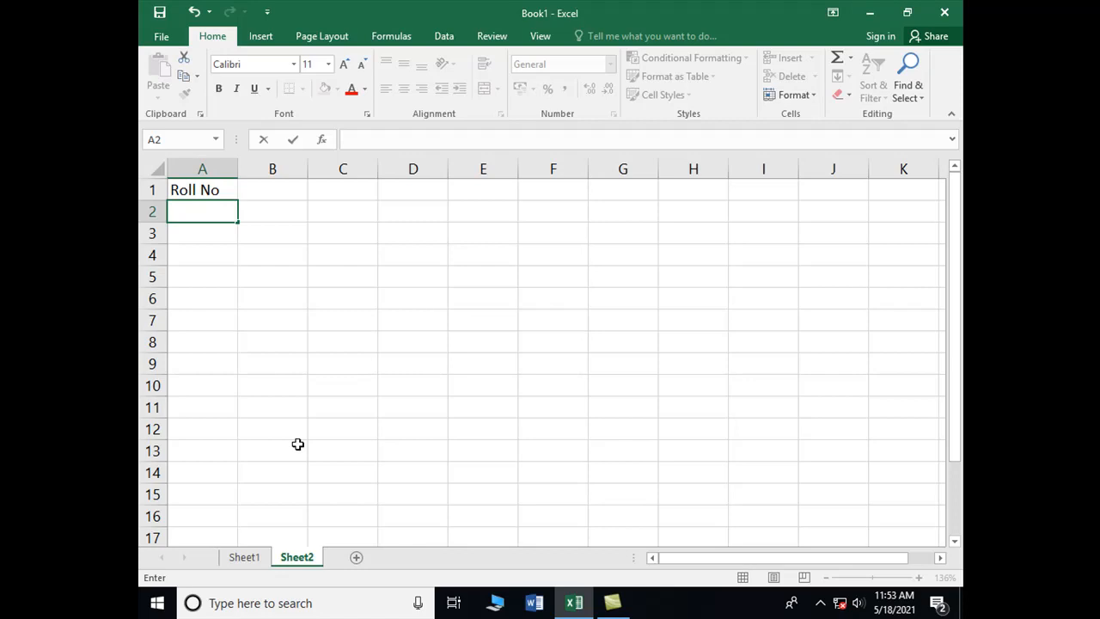
{"action": "type", "text": "1"}
{"action": "key", "text": "Return"}
{"action": "key", "text": "Up"}
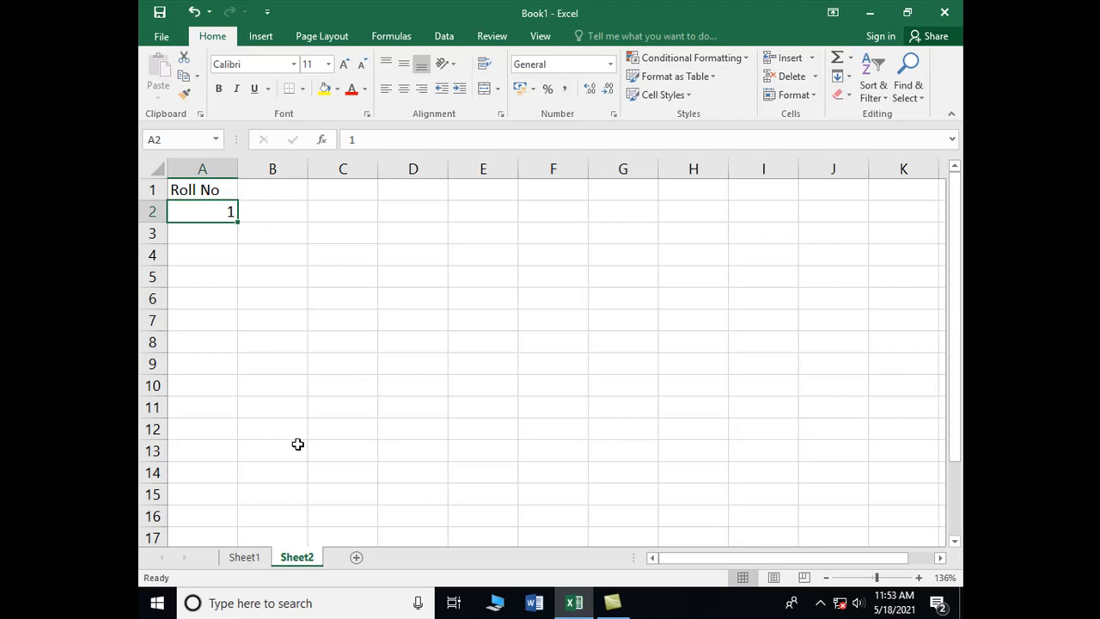
Step: Fill A2 through A14 with a linear series in columns using a step value of 1
{"action": "key", "text": "shift+Down"}
{"action": "key", "text": "shift+Down"}
{"action": "key", "text": "shift+Down"}
{"action": "key", "text": "shift+Down"}
{"action": "key", "text": "shift+Down"}
{"action": "key", "text": "shift+Down"}
{"action": "key", "text": "shift+Down"}
{"action": "key", "text": "shift+Down"}
{"action": "key", "text": "shift+Down"}
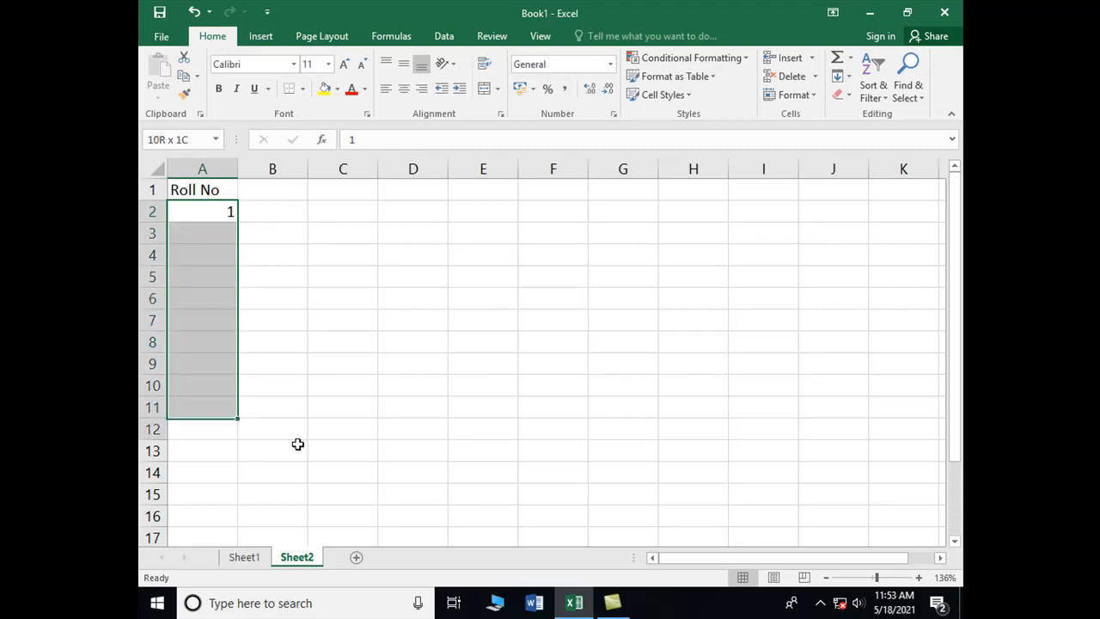
{"action": "key", "text": "shift+Down"}
{"action": "key", "text": "shift+Down"}
{"action": "key", "text": "shift+Down"}
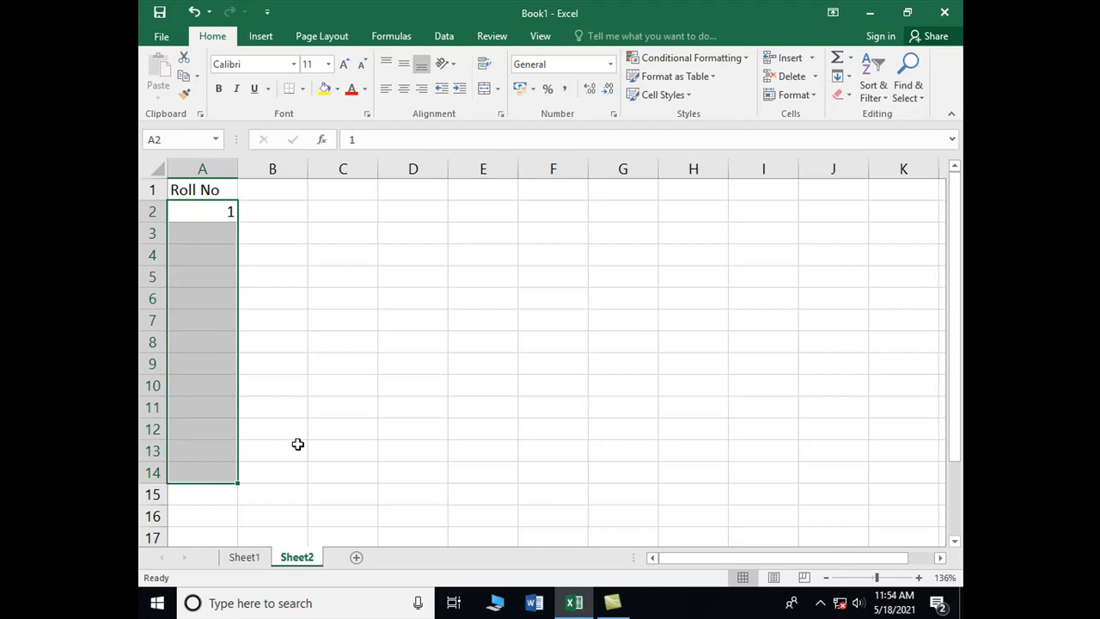
{"action": "left_click", "coordinate": [847, 78]}
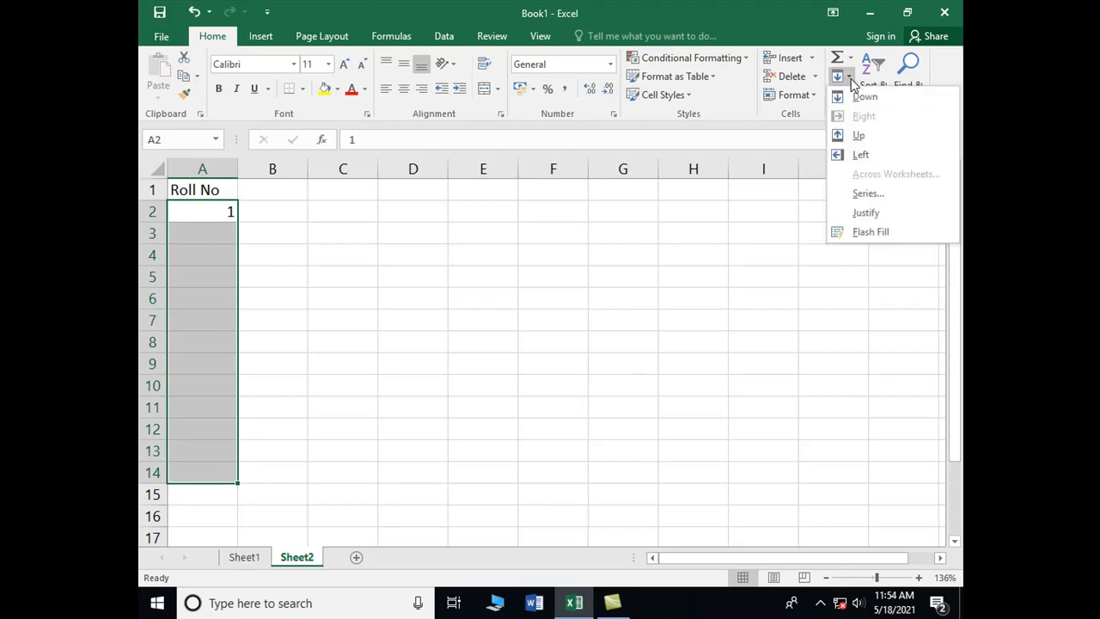
{"action": "left_click", "coordinate": [870, 197]}
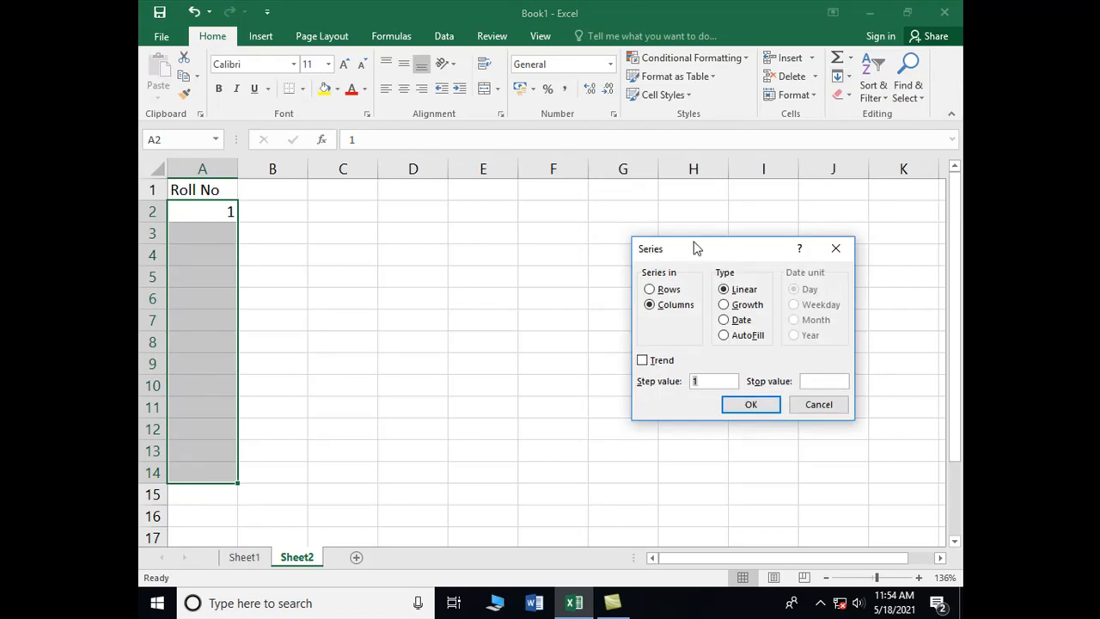
{"action": "left_click_drag", "start_coordinate": [694, 249], "coordinate": [422, 227]}
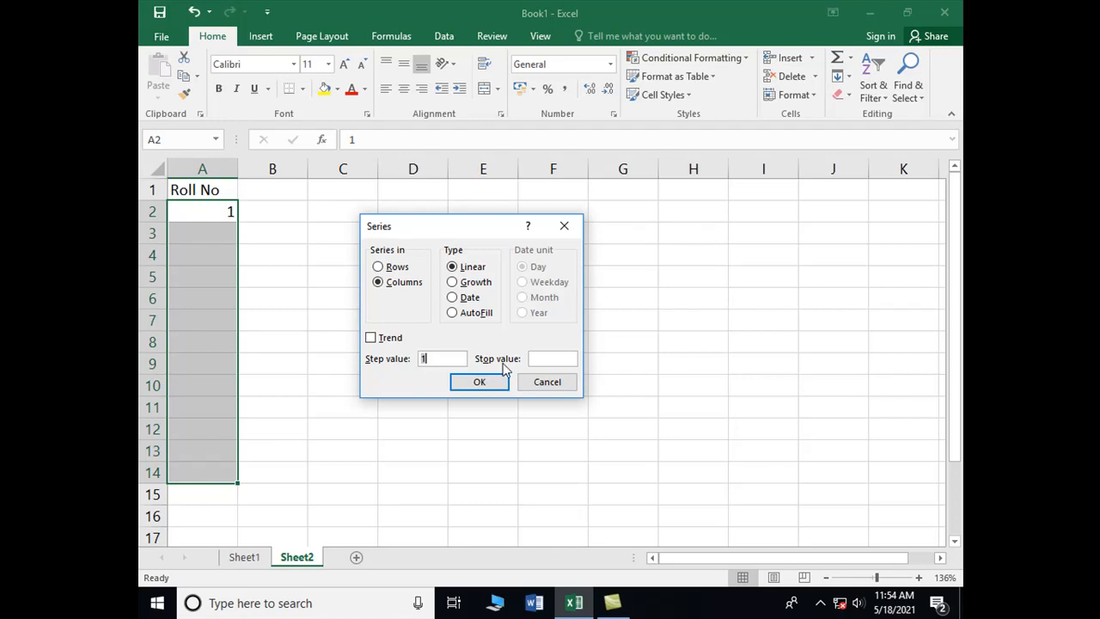
{"action": "left_click", "coordinate": [481, 383]}
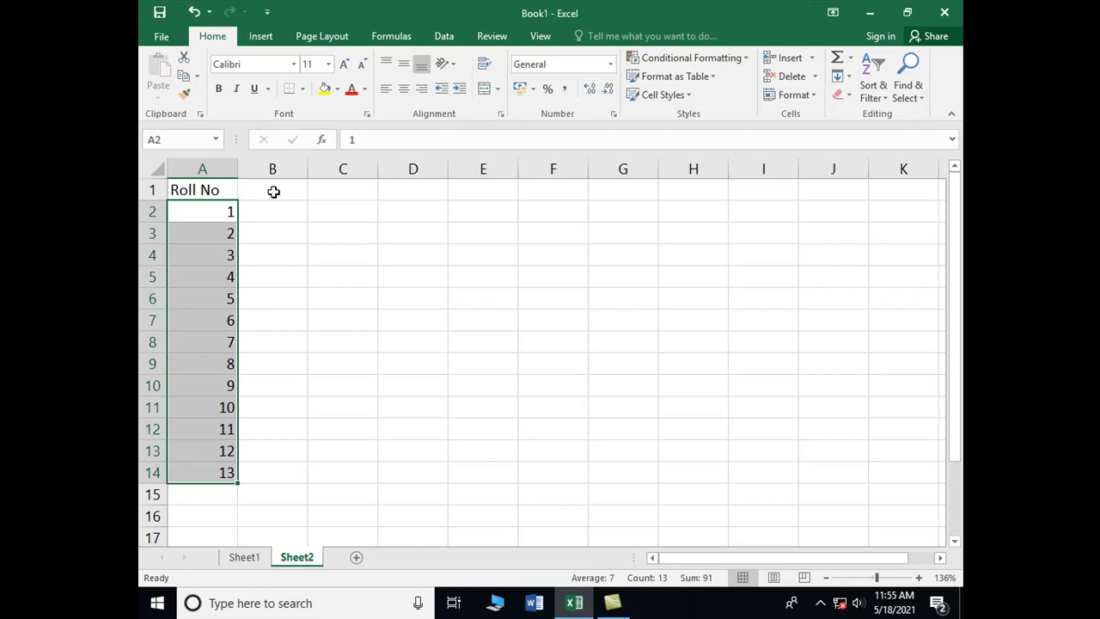
Step: Enter the heading Roll No in cell B1
{"action": "left_click", "coordinate": [272, 189]}
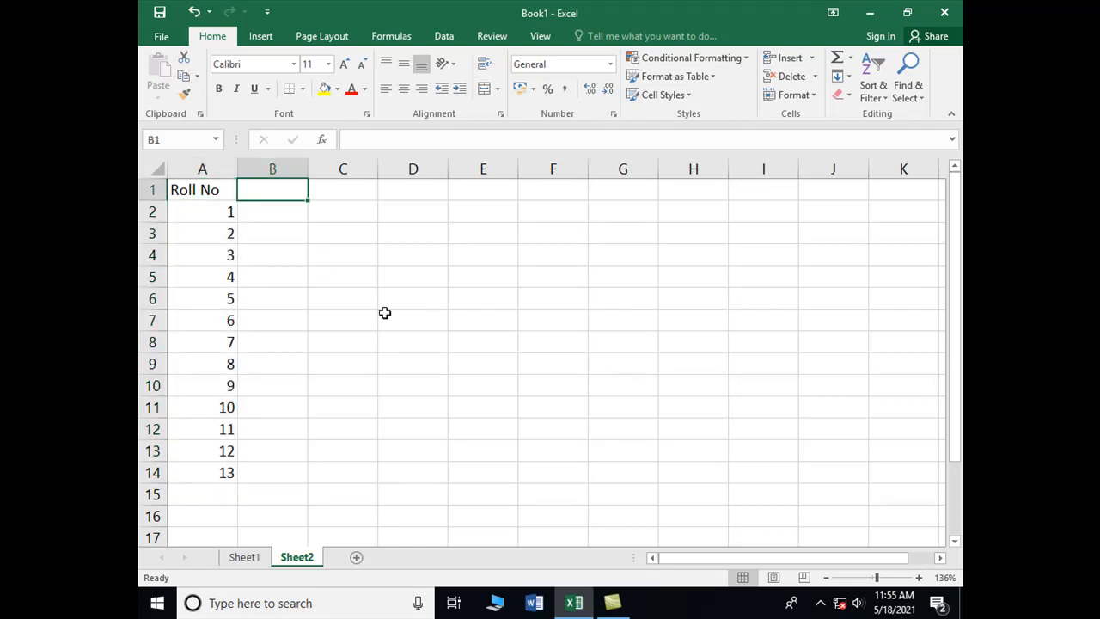
{"action": "type", "text": "Rol"}
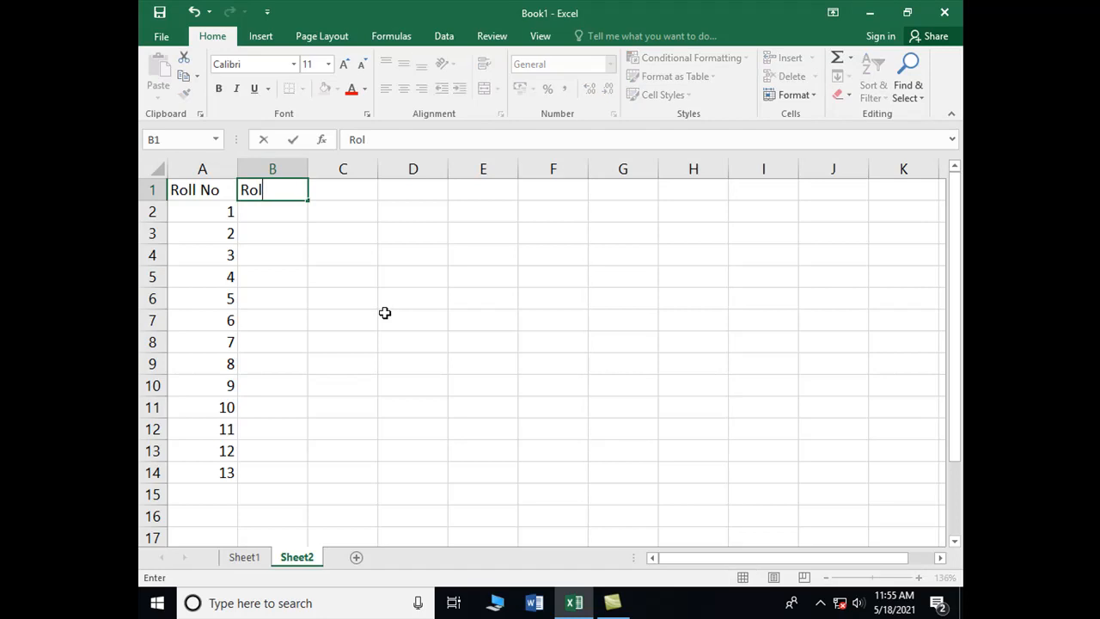
{"action": "type", "text": "l No"}
{"action": "key", "text": "Return"}
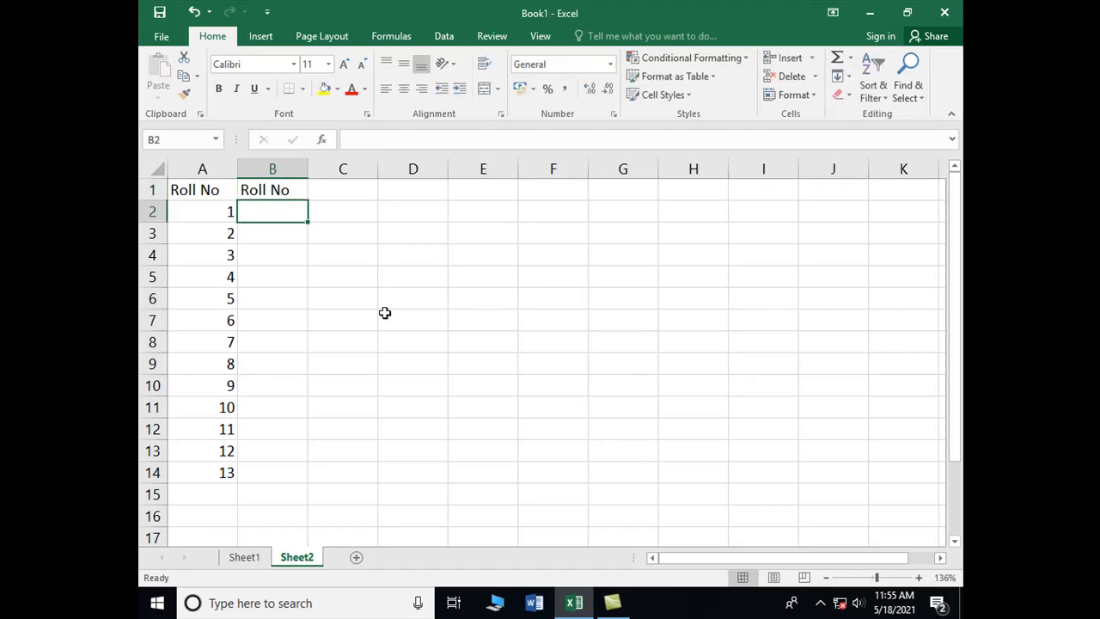
{"action": "type", "text": "10"}
{"action": "key", "text": "Left"}
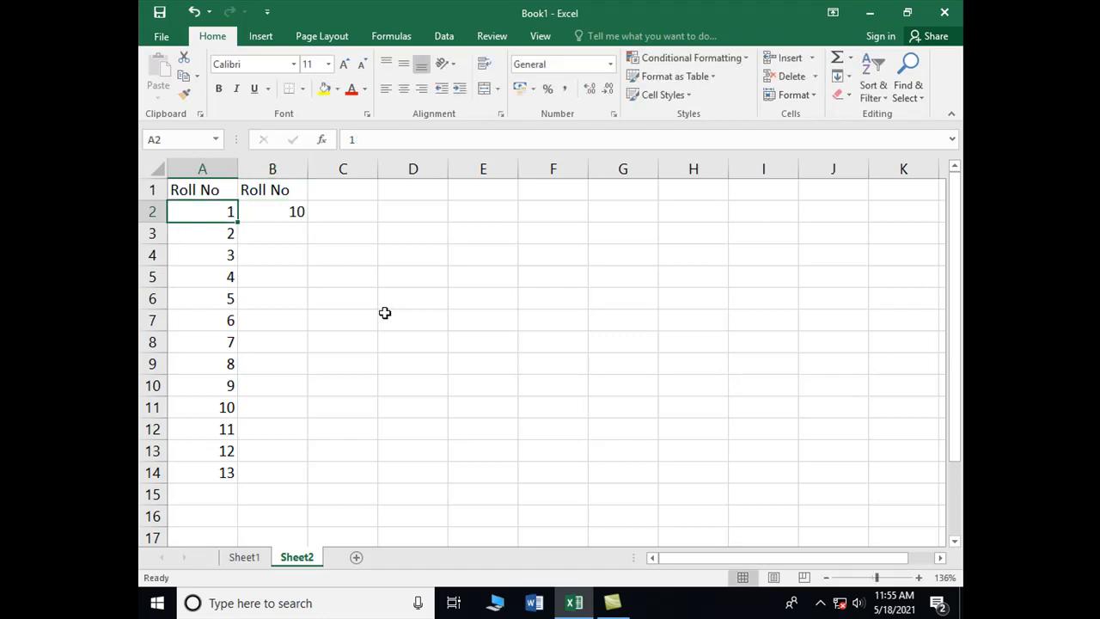
{"action": "key", "text": "Right"}
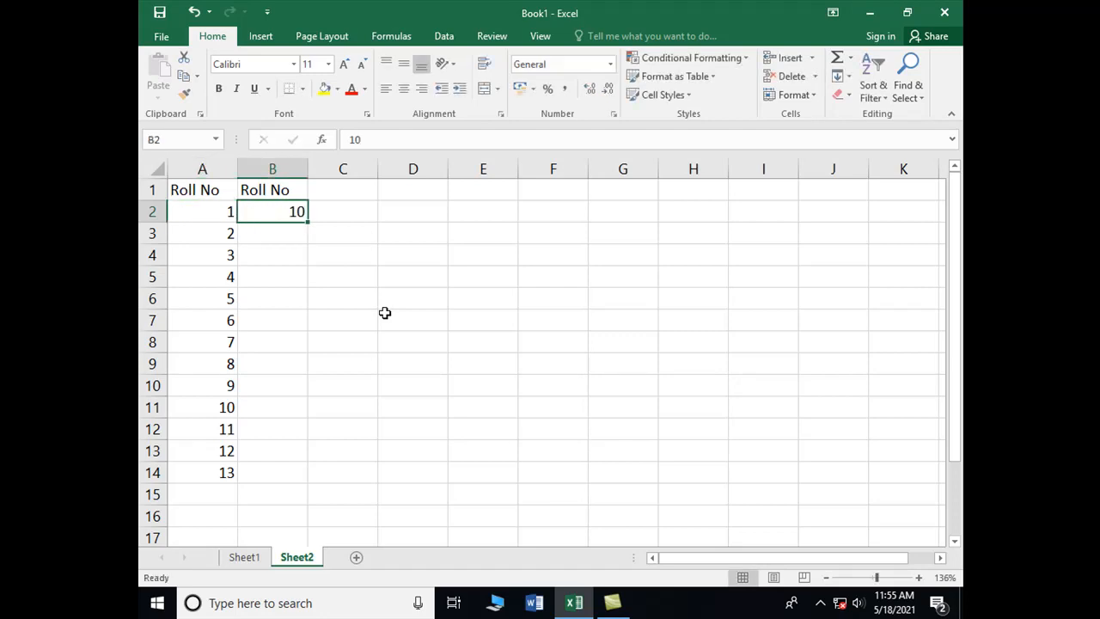
{"action": "key", "text": "shift+Down"}
{"action": "key", "text": "shift+Down"}
{"action": "key", "text": "shift+Down"}
{"action": "key", "text": "shift+Down"}
{"action": "key", "text": "shift+Down"}
{"action": "key", "text": "shift+Down"}
{"action": "key", "text": "shift+Down"}
{"action": "key", "text": "shift+Down"}
{"action": "key", "text": "shift+Down"}
{"action": "key", "text": "shift+Down"}
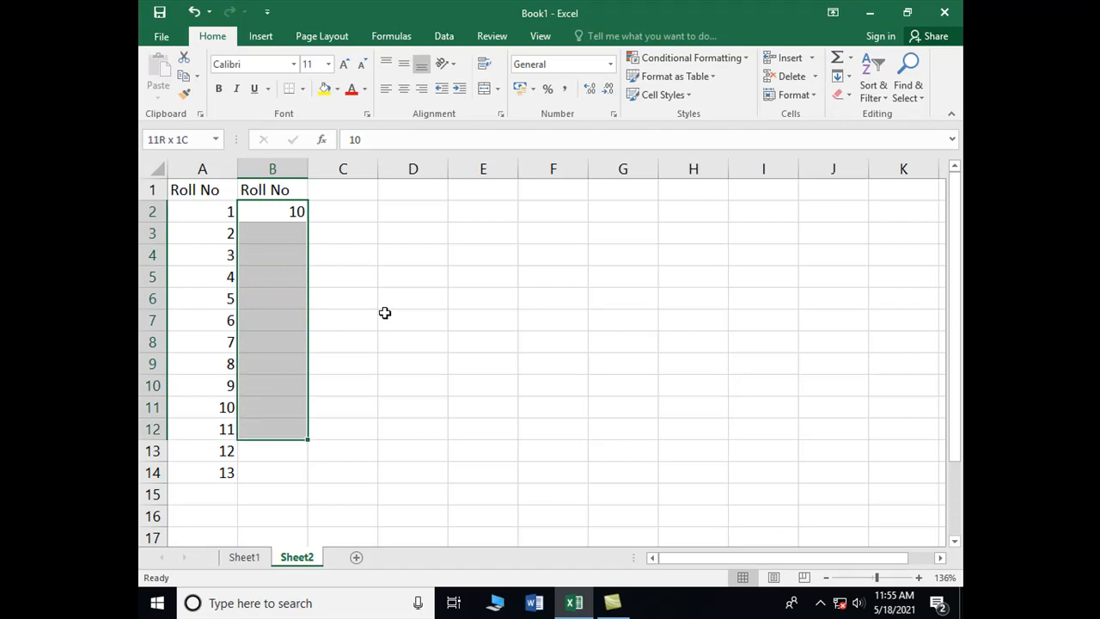
{"action": "key", "text": "shift+Up"}
{"action": "key", "text": "shift+Up"}
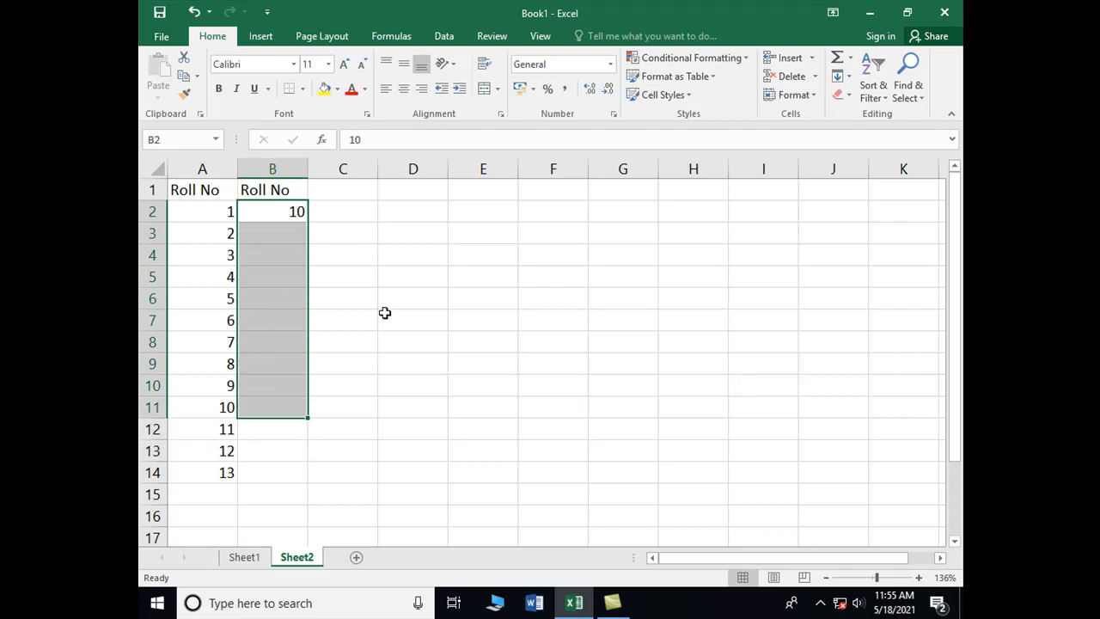
{"action": "key", "text": "shift+Up"}
{"action": "key", "text": "shift+Up"}
{"action": "key", "text": "shift+Up"}
{"action": "key", "text": "shift+Up"}
{"action": "key", "text": "shift+Up"}
{"action": "key", "text": "shift+Up"}
{"action": "key", "text": "shift+Up"}
{"action": "key", "text": "shift+Up"}
{"action": "key", "text": "shift+Up"}
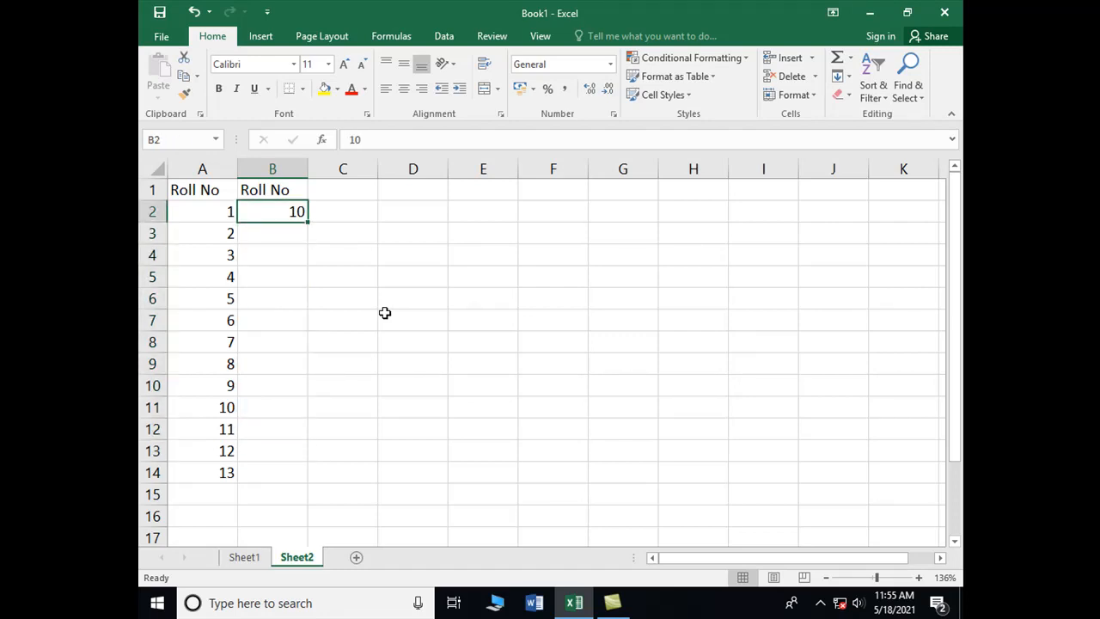
Step: Enter 13 in cell B2 as the starting number of the second column
{"action": "type", "text": "13"}
{"action": "key", "text": "Return"}
{"action": "key", "text": "Up"}
Step: Fill B2 through B14 with a linear series in columns using a step value of -1
{"action": "key", "text": "shift+Down"}
{"action": "key", "text": "shift+Down"}
{"action": "key", "text": "shift+Down"}
{"action": "key", "text": "shift+Down"}
{"action": "key", "text": "shift+Down"}
{"action": "key", "text": "shift+Down"}
{"action": "key", "text": "shift+Down"}
{"action": "key", "text": "shift+Down"}
{"action": "key", "text": "shift+Down"}
{"action": "key", "text": "shift+Down"}
{"action": "key", "text": "shift+Down"}
{"action": "key", "text": "shift+Down"}
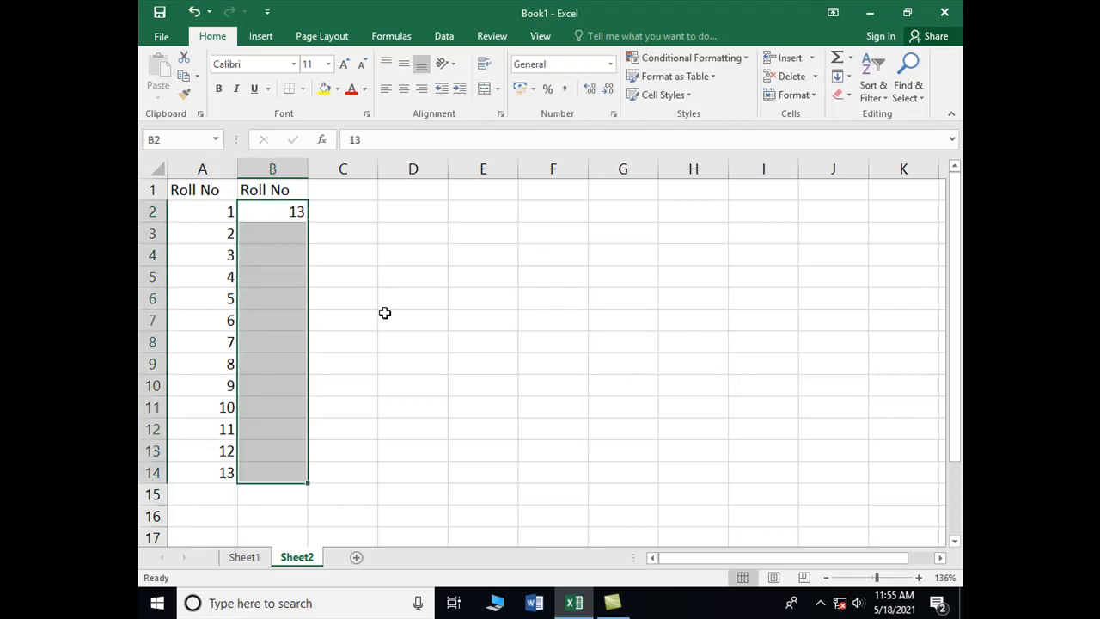
{"action": "left_click", "coordinate": [848, 79]}
{"action": "left_click", "coordinate": [869, 187]}
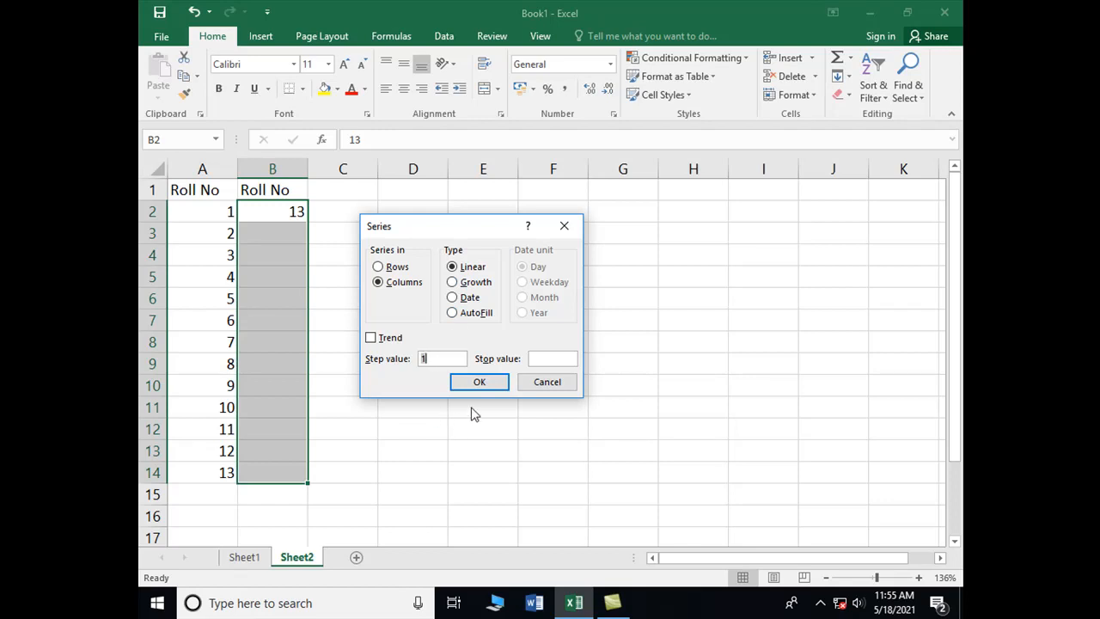
{"action": "type", "text": "-1"}
{"action": "left_click", "coordinate": [479, 386]}
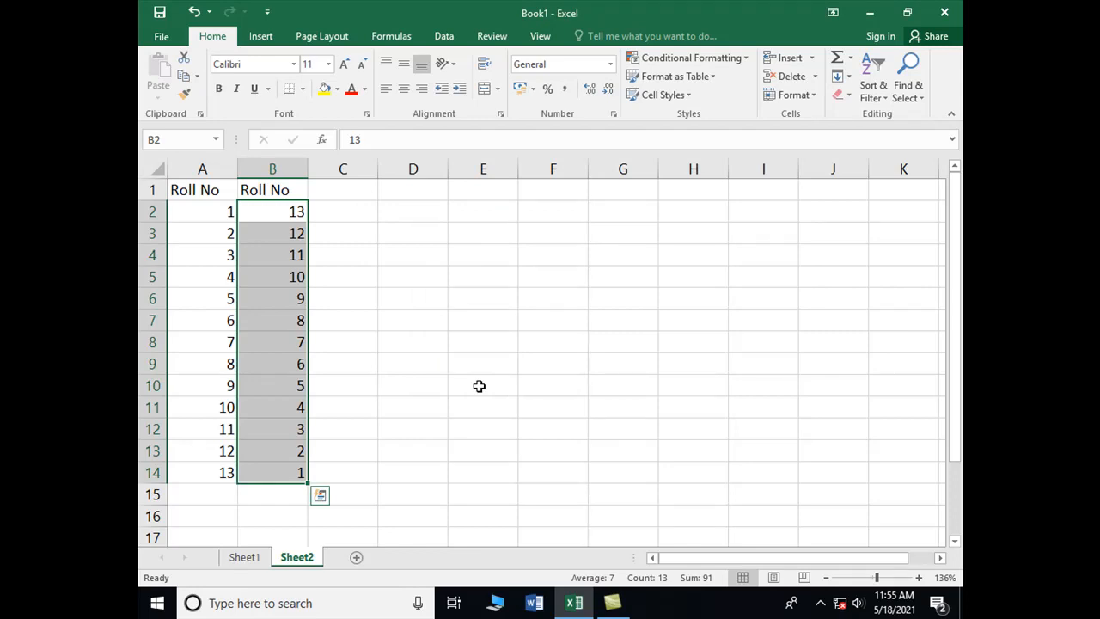
Step: Enter the heading Roll No in cell C1 and the number 2 in cell C2
{"action": "key", "text": "Right"}
{"action": "key", "text": "Up"}
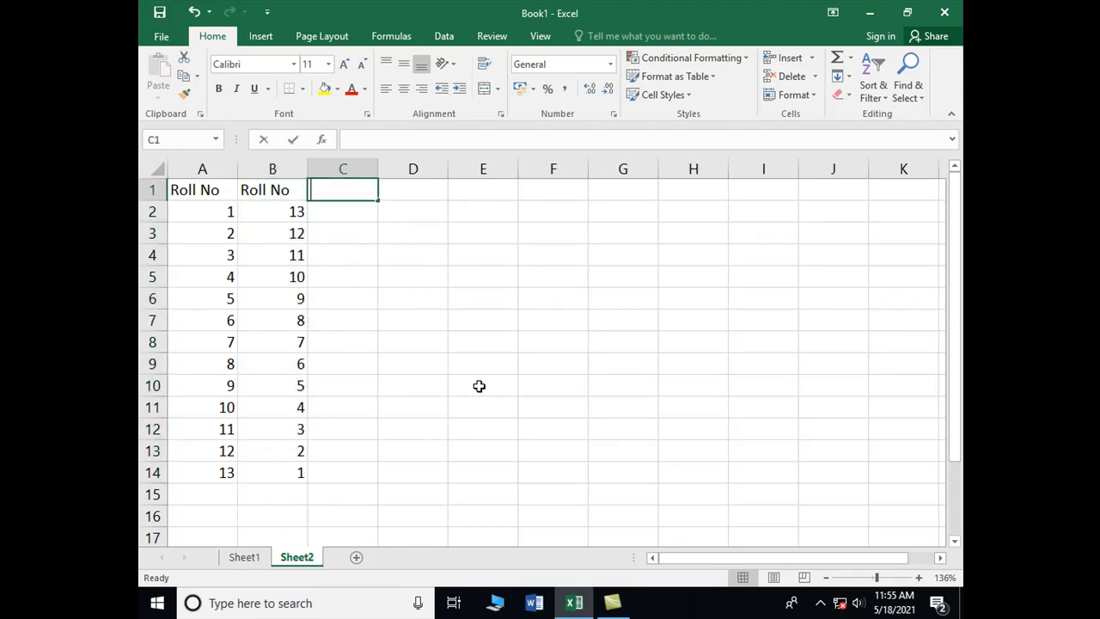
{"action": "type", "text": "Roll No"}
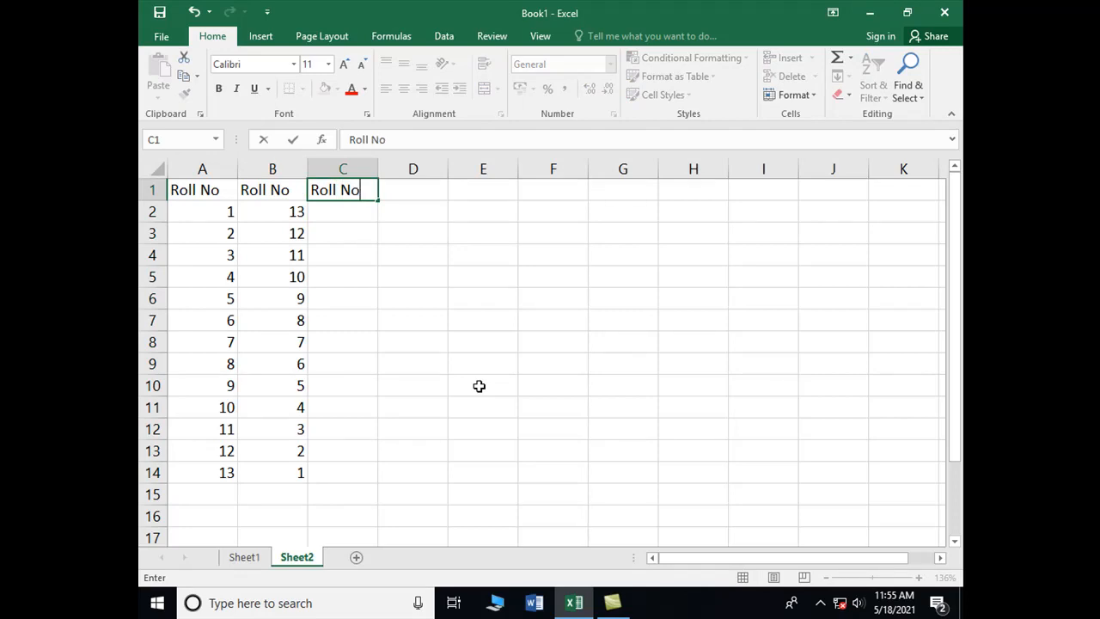
{"action": "key", "text": "Return"}
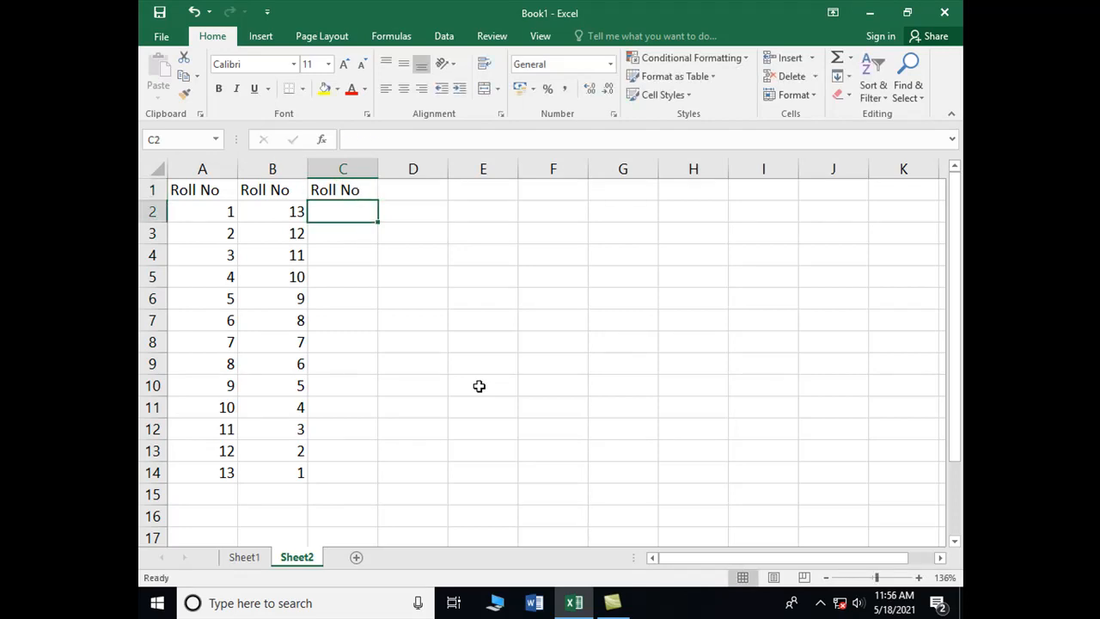
{"action": "type", "text": "2"}
{"action": "key", "text": "Return"}
{"action": "key", "text": "Up"}
Step: Fill C2 through C14 with a linear series in columns using a step value of 2
{"action": "key", "text": "shift+Down"}
{"action": "key", "text": "shift+Down"}
{"action": "key", "text": "shift+Down"}
{"action": "key", "text": "shift+Down"}
{"action": "key", "text": "shift+Down"}
{"action": "key", "text": "shift+Down"}
{"action": "key", "text": "shift+Down"}
{"action": "key", "text": "shift+Down"}
{"action": "key", "text": "shift+Down"}
{"action": "key", "text": "shift+Down"}
{"action": "key", "text": "shift+Down"}
{"action": "key", "text": "shift+Down"}
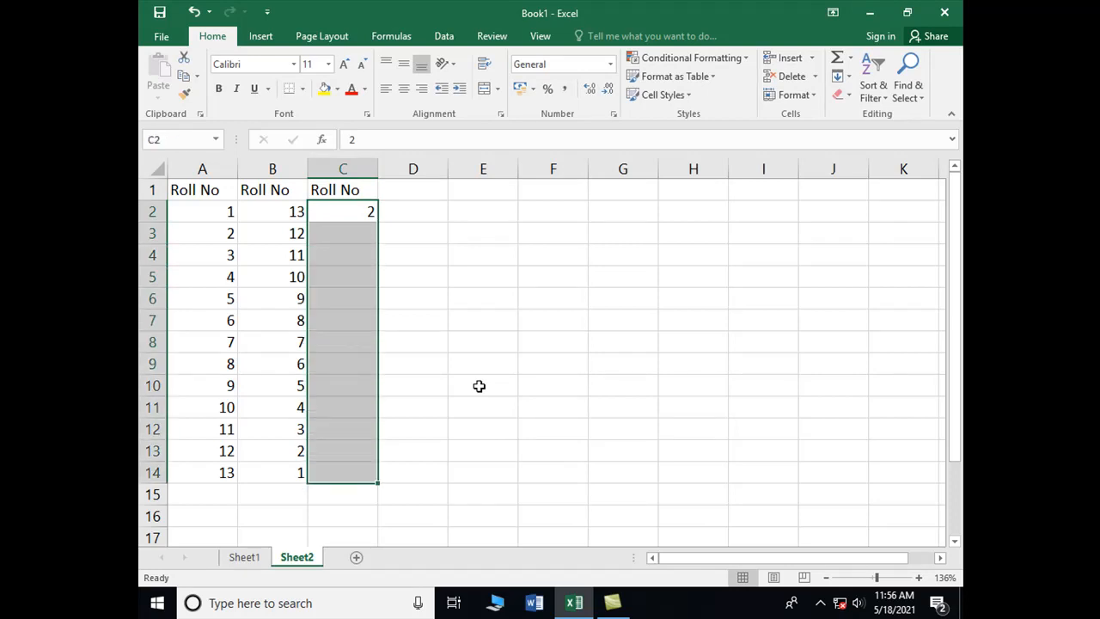
{"action": "left_click", "coordinate": [850, 77]}
{"action": "left_click", "coordinate": [862, 194]}
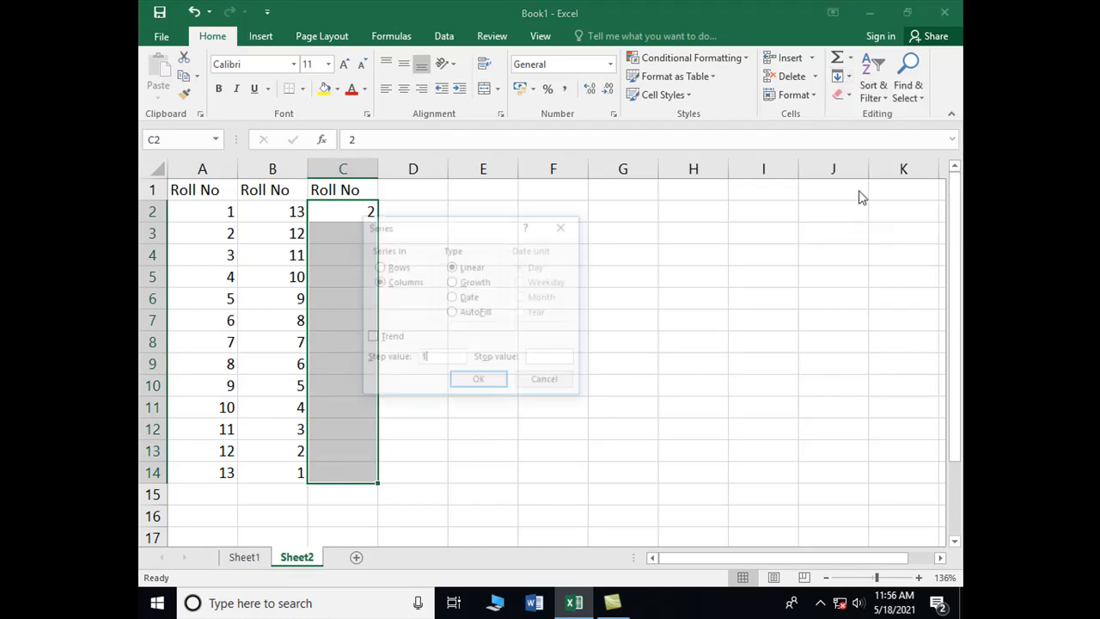
{"action": "left_click_drag", "start_coordinate": [434, 232], "coordinate": [498, 246]}
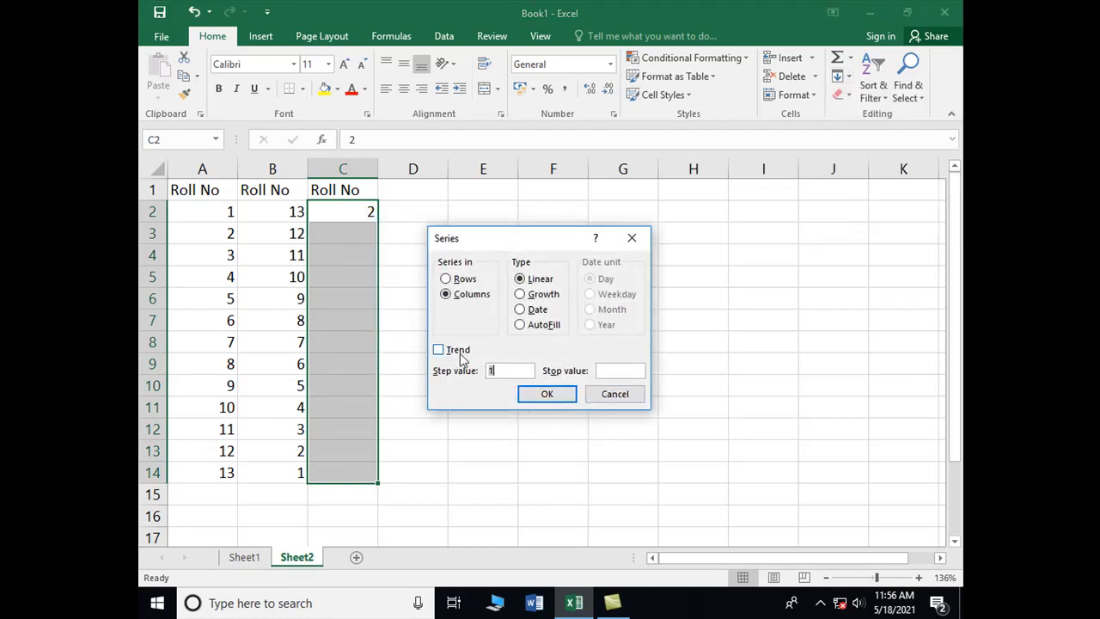
{"action": "type", "text": "2"}
{"action": "left_click", "coordinate": [533, 397]}
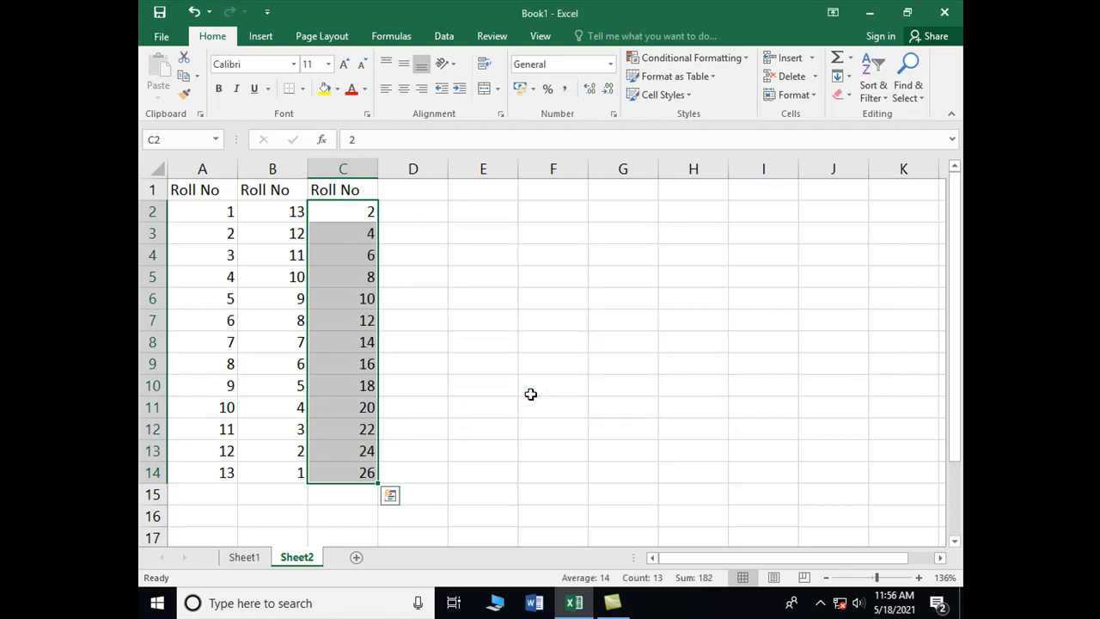
Step: Enter the heading Roll No in cell D1 and the number 1 in cell D2
{"action": "left_click", "coordinate": [412, 189]}
{"action": "type", "text": "R"}
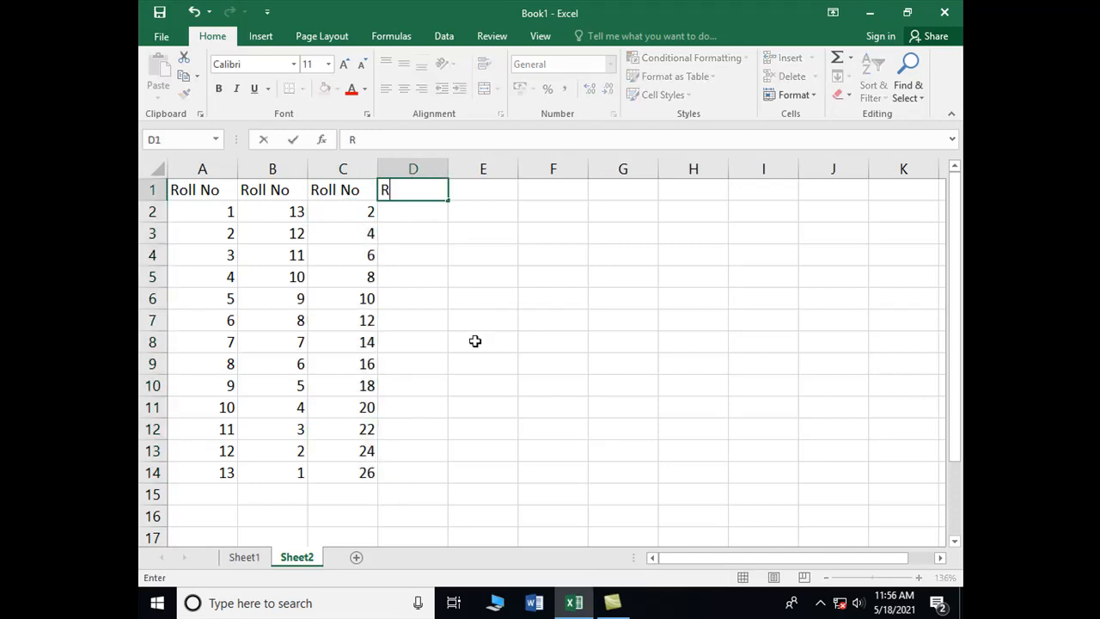
{"action": "type", "text": "oll No"}
{"action": "key", "text": "Return"}
{"action": "type", "text": "1"}
{"action": "key", "text": "ctrl+Return"}
Step: Fill D2 through D14 with a linear series in columns using a step value of 2
{"action": "key", "text": "shift+Down"}
{"action": "key", "text": "shift+Down"}
{"action": "key", "text": "shift+Down"}
{"action": "key", "text": "shift+Down"}
{"action": "key", "text": "shift+Down"}
{"action": "key", "text": "shift+Down"}
{"action": "key", "text": "shift+Down"}
{"action": "key", "text": "shift+Down"}
{"action": "key", "text": "shift+Down"}
{"action": "key", "text": "shift+Down"}
{"action": "key", "text": "shift+Down"}
{"action": "key", "text": "shift+Down"}
{"action": "key", "text": "shift+Down"}
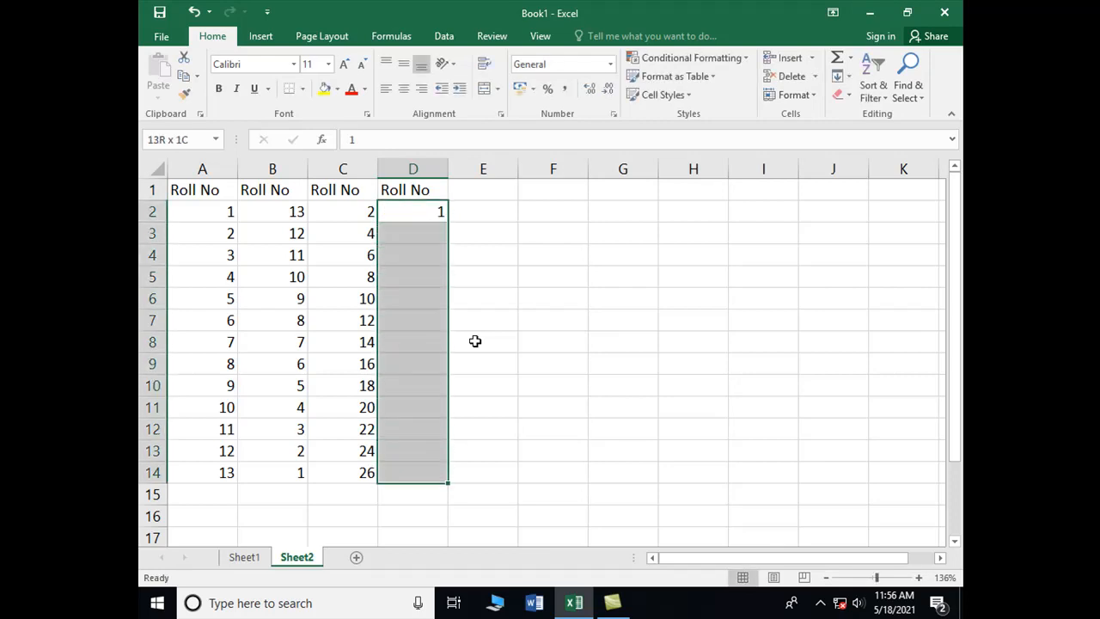
{"action": "key", "text": "shift+Up"}
{"action": "left_click", "coordinate": [847, 76]}
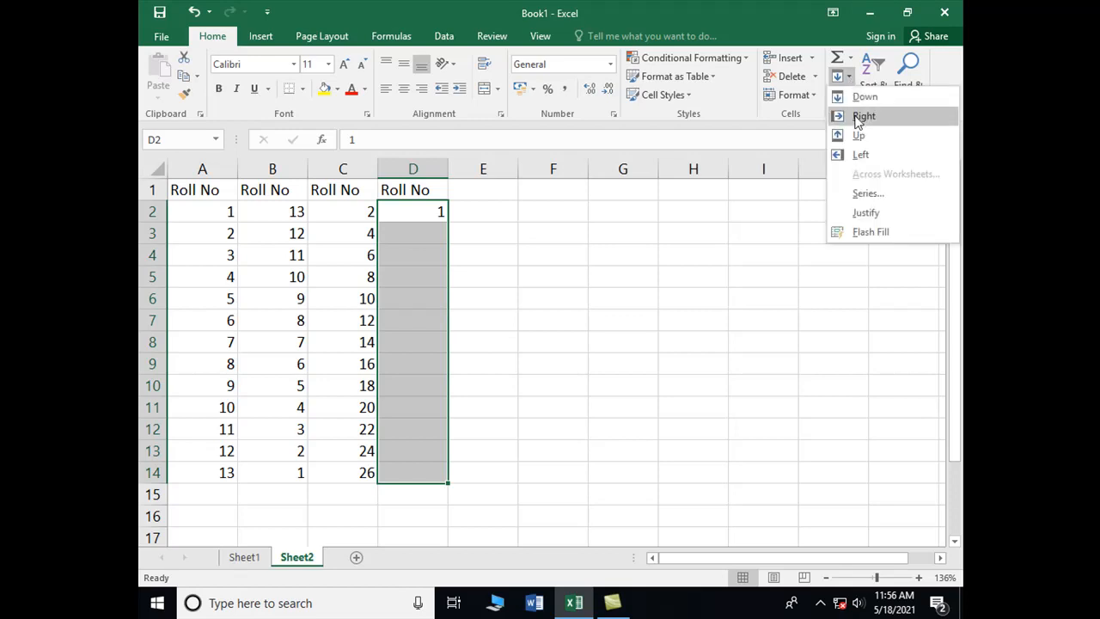
{"action": "left_click", "coordinate": [866, 193]}
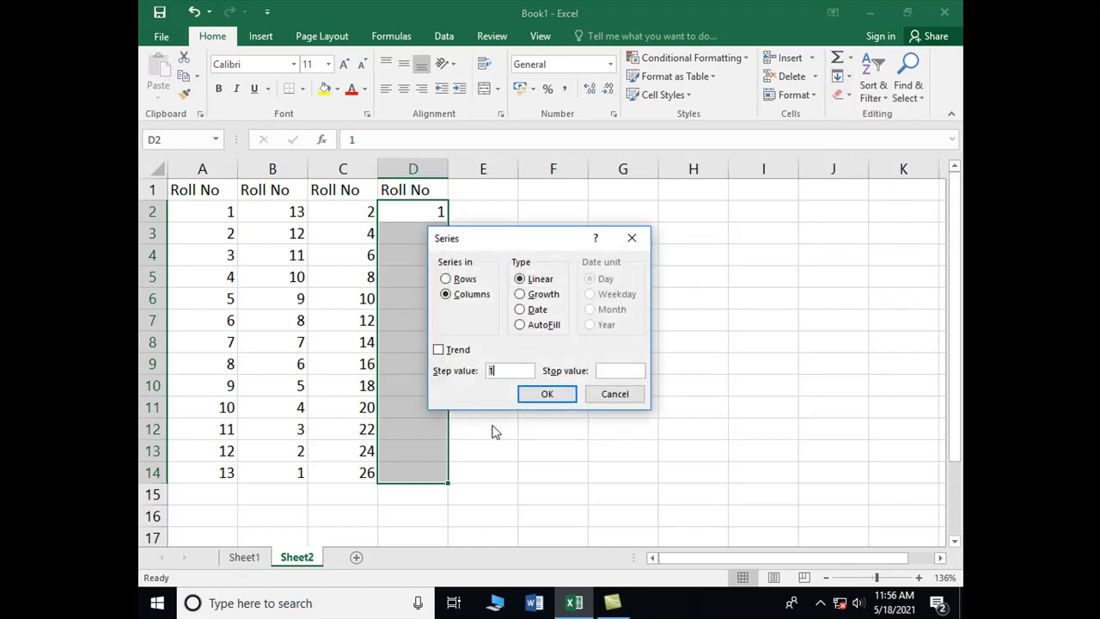
{"action": "type", "text": "2"}
{"action": "left_click", "coordinate": [559, 397]}
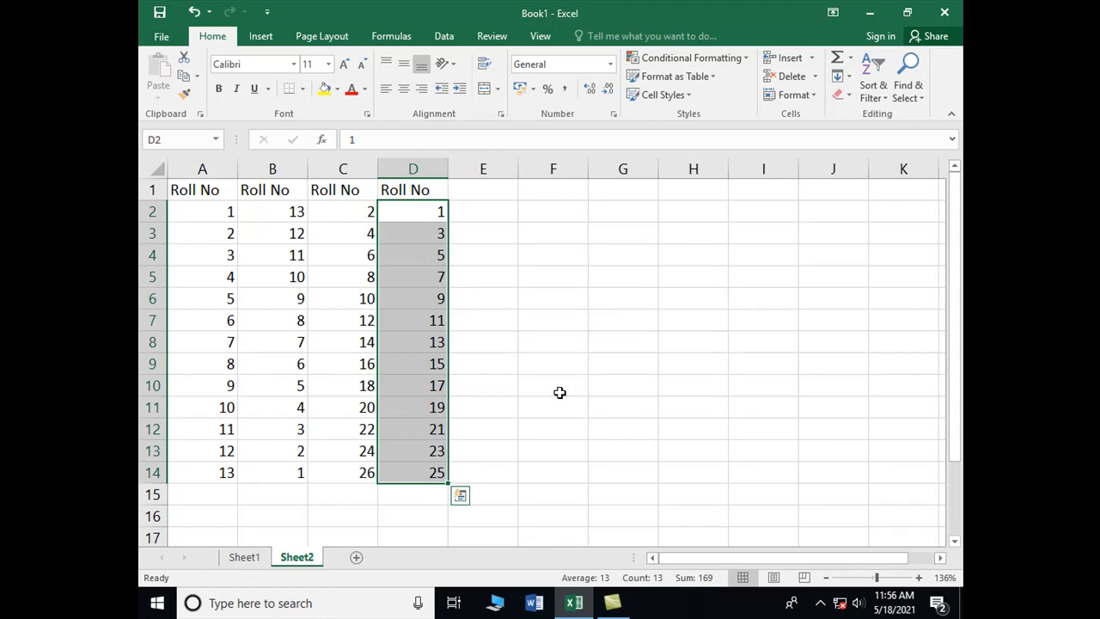
Step: Enter the heading Roll No in cell E1 and the number 2 in cell E2
{"action": "left_click", "coordinate": [482, 196]}
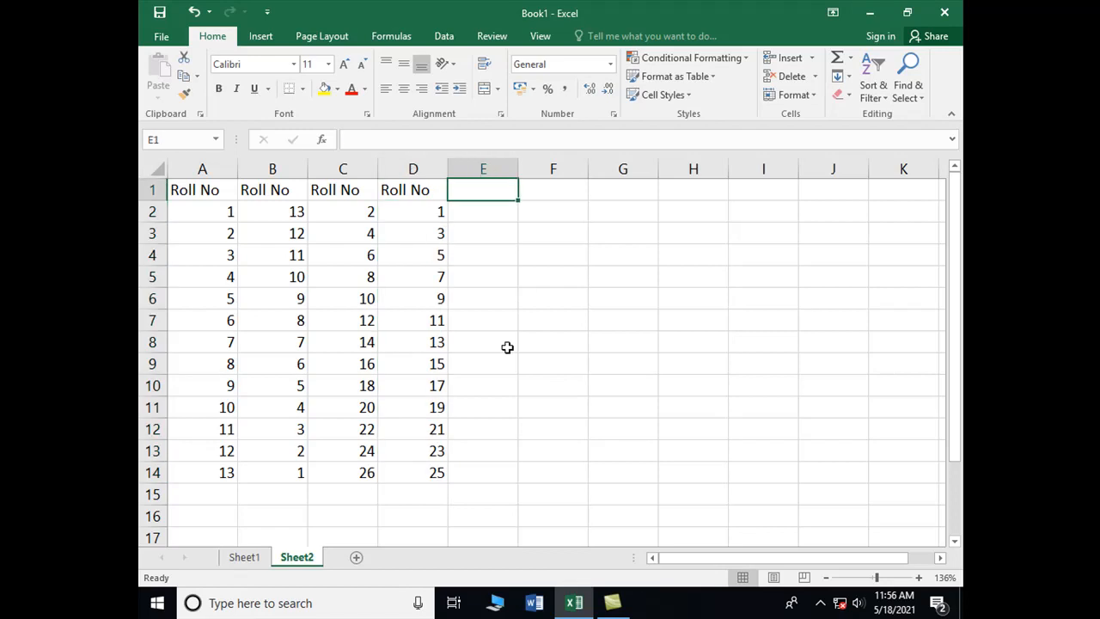
{"action": "type", "text": "Roll No"}
{"action": "key", "text": "Return"}
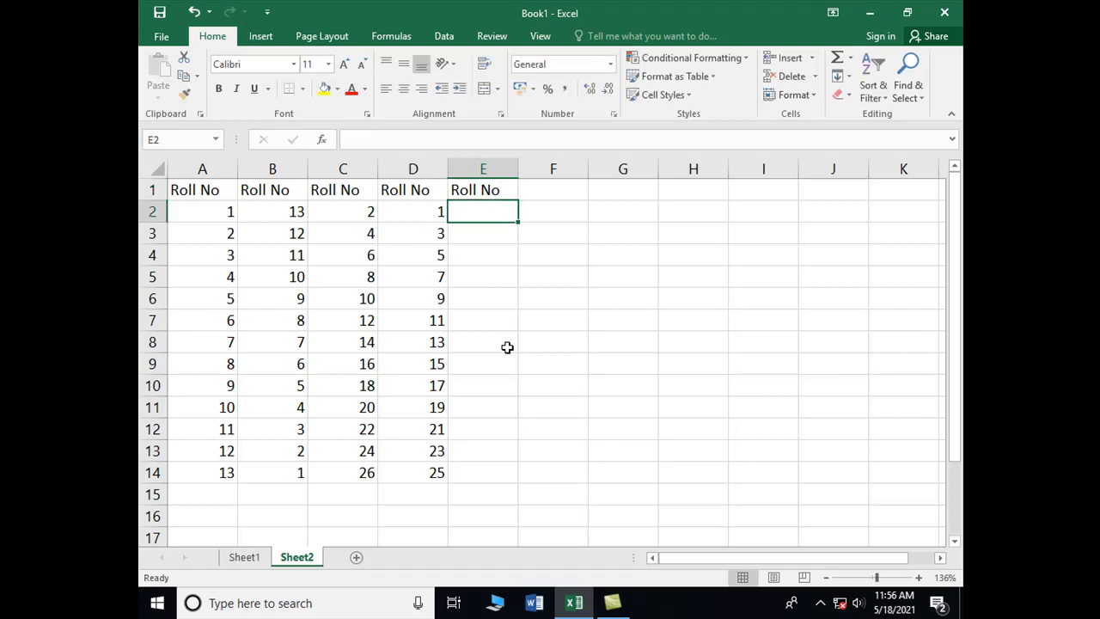
{"action": "type", "text": "2"}
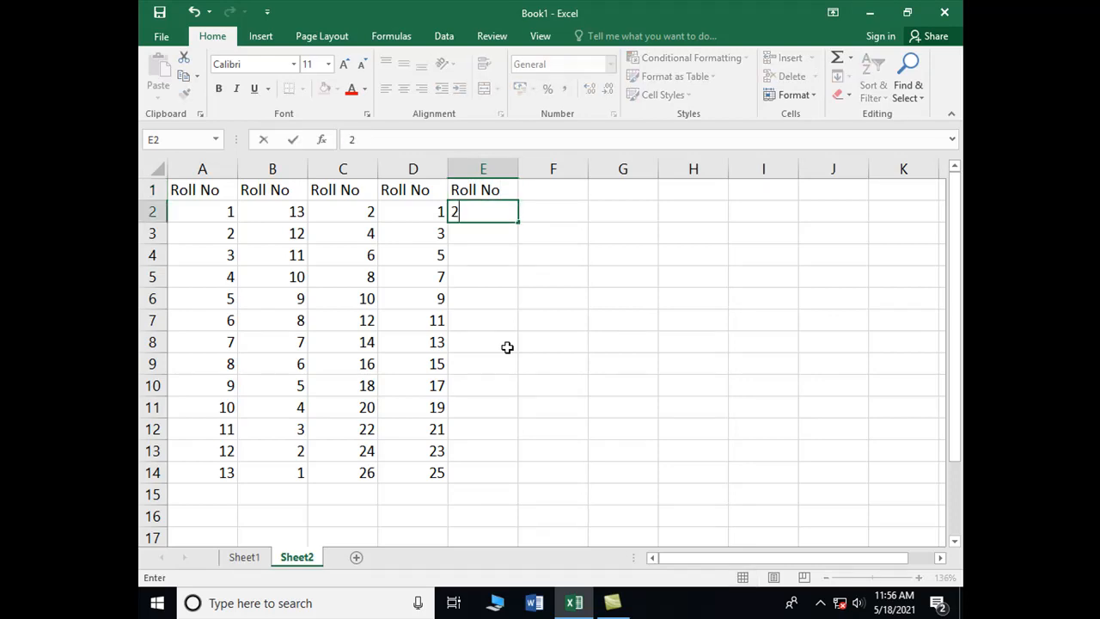
{"action": "key", "text": "Return"}
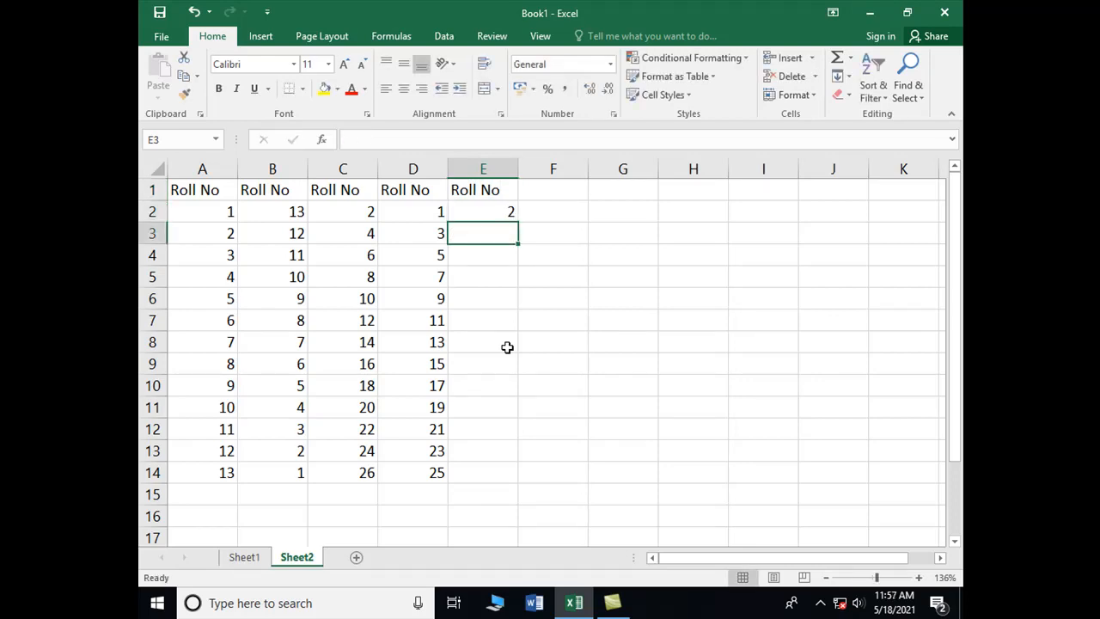
Step: Fill E2 through E14 with a growth series in columns using a step value of 2
{"action": "key", "text": "Up"}
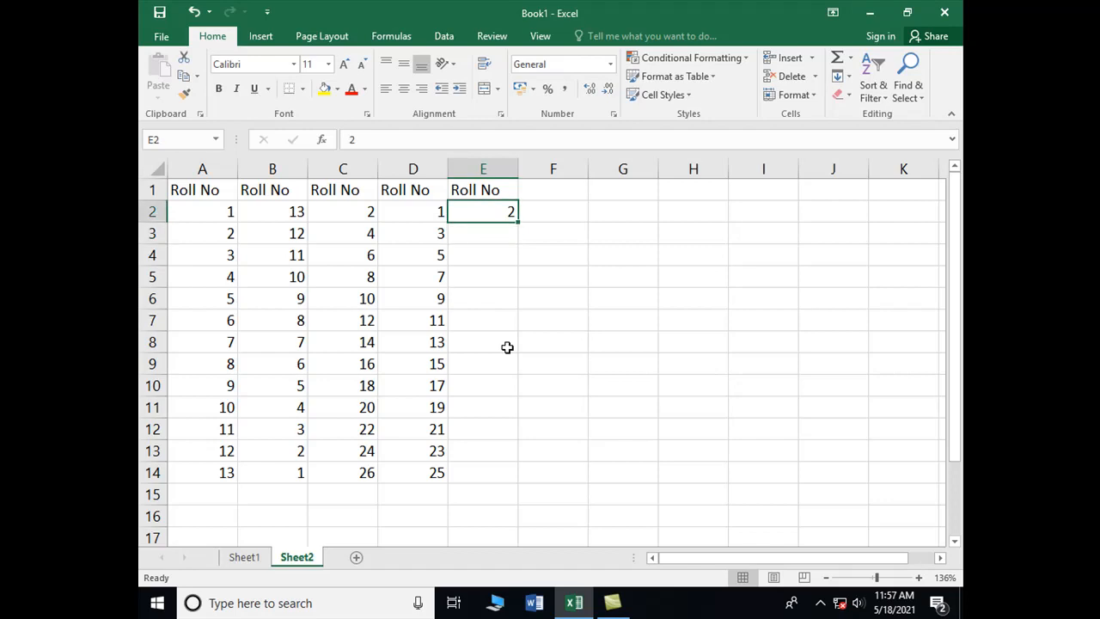
{"action": "key", "text": "shift+Down"}
{"action": "key", "text": "shift+Down"}
{"action": "key", "text": "shift+Down"}
{"action": "key", "text": "shift+Down"}
{"action": "key", "text": "shift+Down"}
{"action": "key", "text": "shift+Down"}
{"action": "key", "text": "shift+Down"}
{"action": "key", "text": "shift+Down"}
{"action": "key", "text": "shift+Down"}
{"action": "key", "text": "shift+Down"}
{"action": "key", "text": "shift+Down"}
{"action": "key", "text": "shift+Down"}
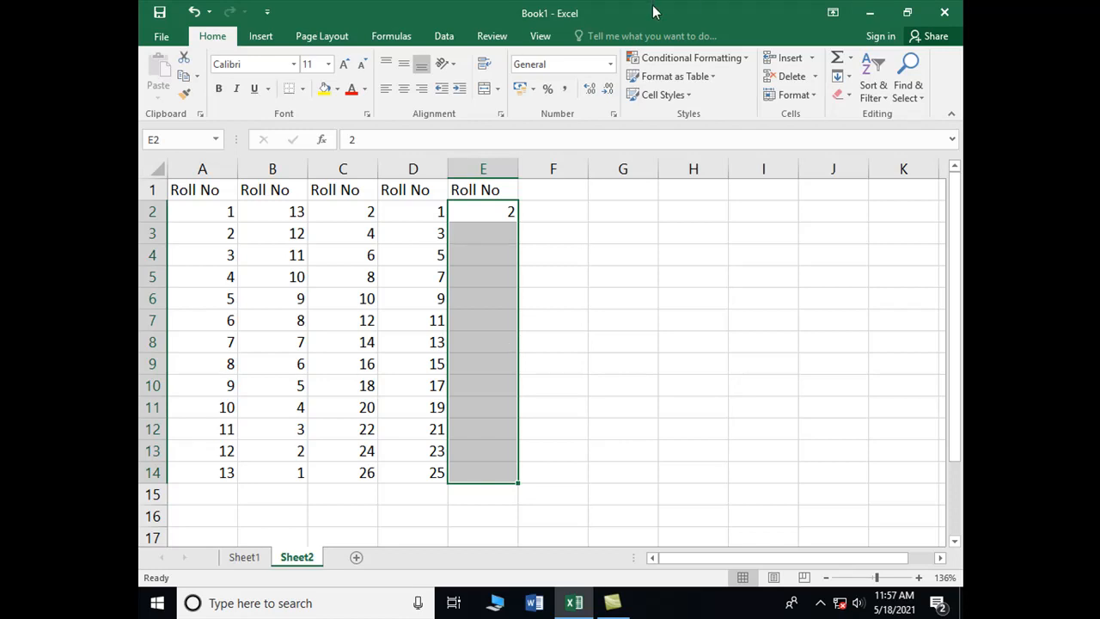
{"action": "left_click", "coordinate": [849, 77]}
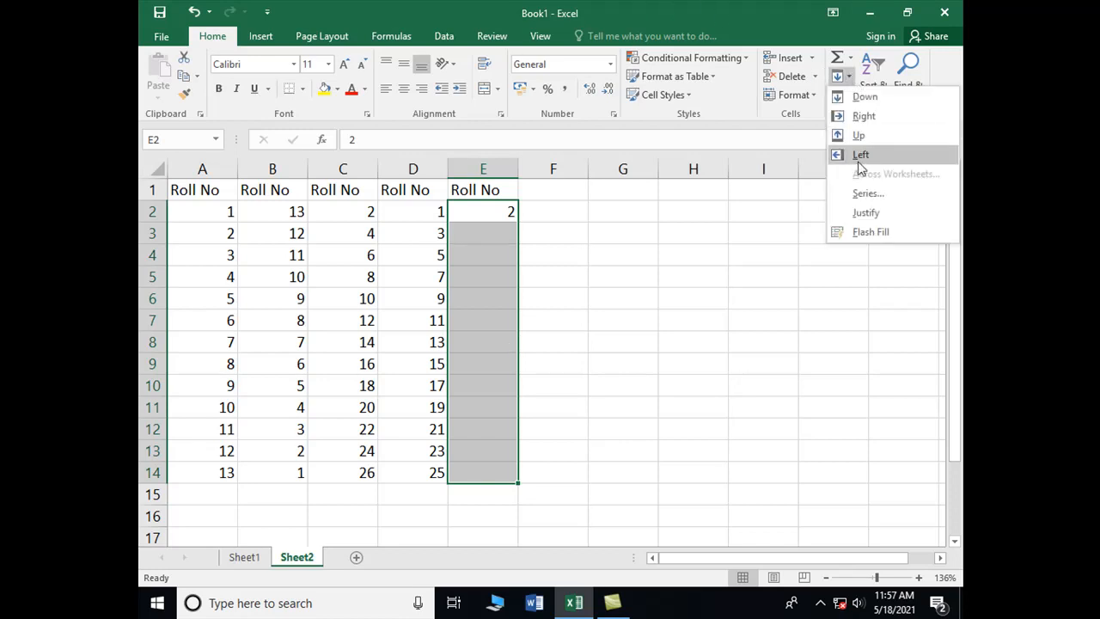
{"action": "left_click", "coordinate": [867, 193]}
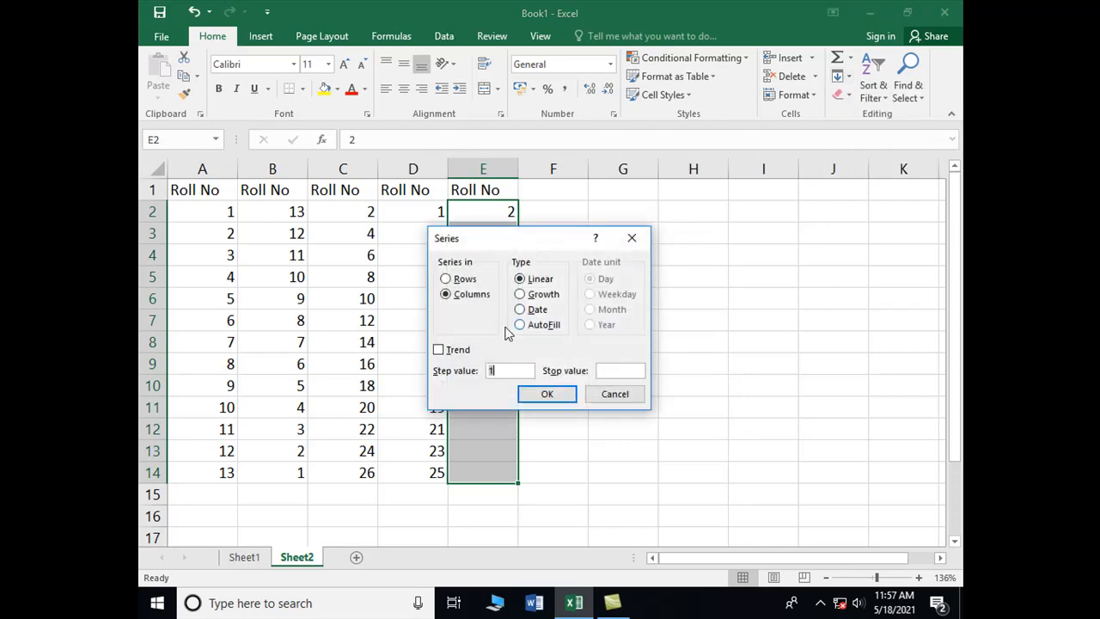
{"action": "left_click_drag", "start_coordinate": [525, 251], "coordinate": [613, 219]}
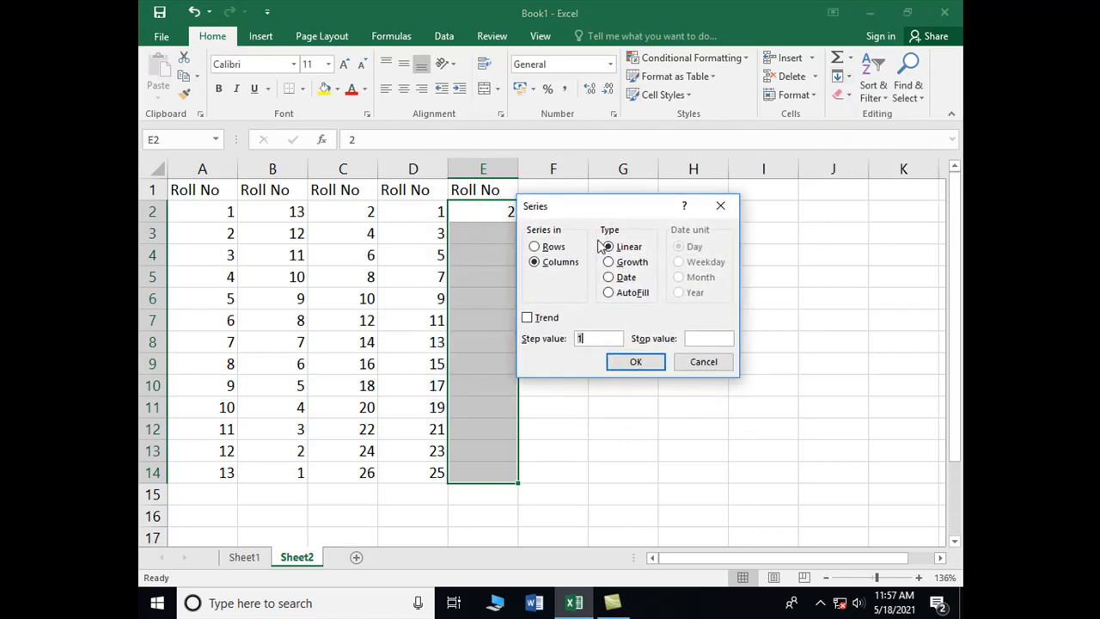
{"action": "left_click", "coordinate": [609, 262]}
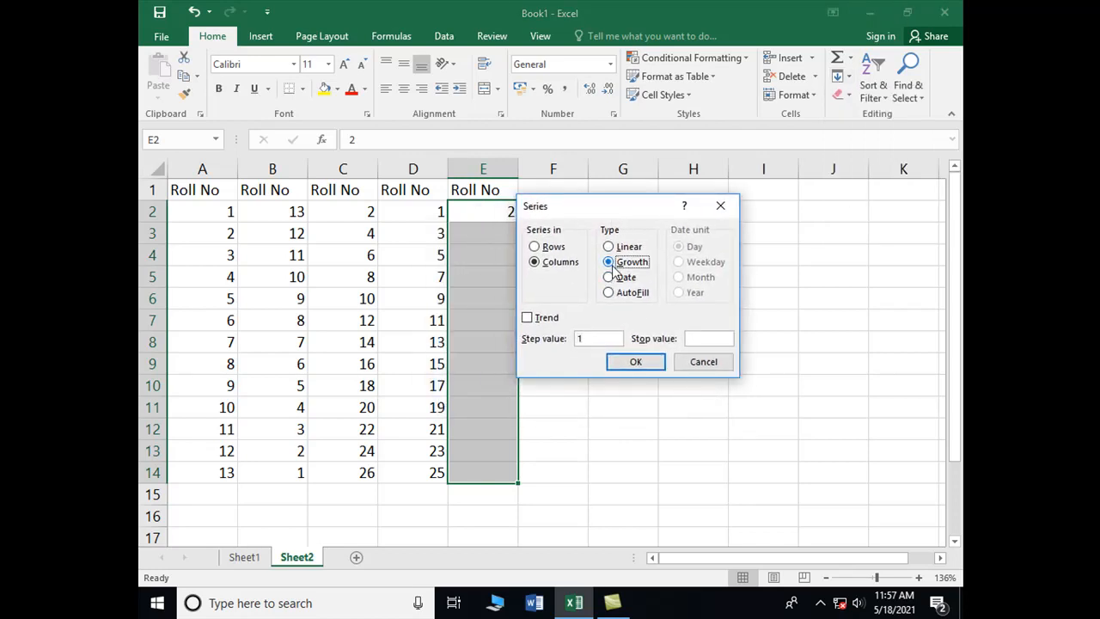
{"action": "left_click", "coordinate": [583, 340]}
{"action": "key", "text": "BackSpace"}
{"action": "type", "text": "2"}
{"action": "left_click", "coordinate": [640, 362]}
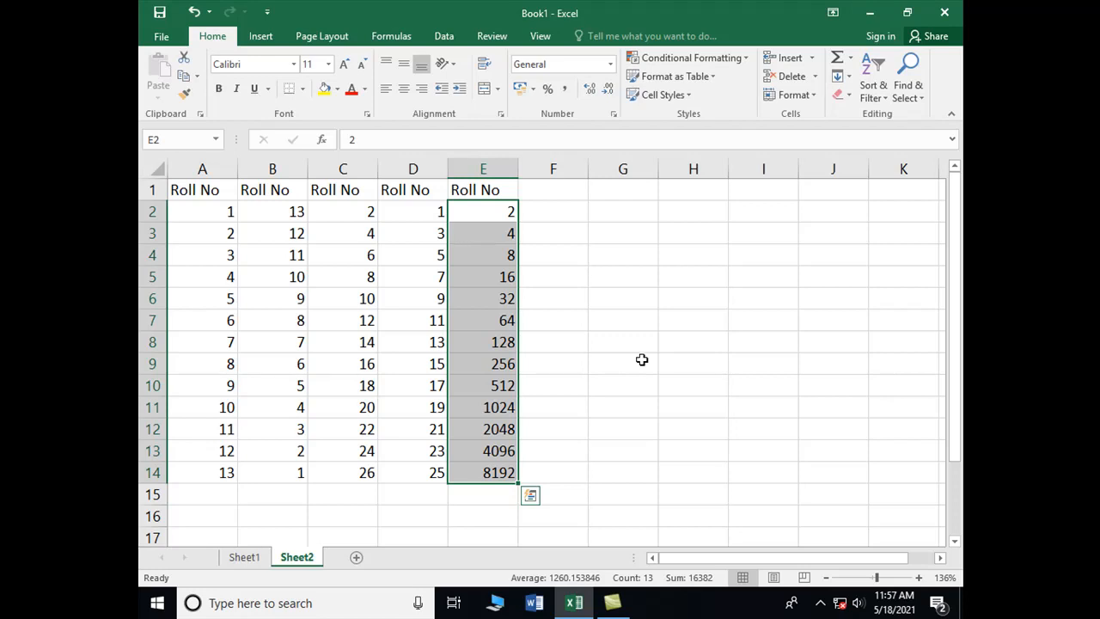
Step: Enter the heading Date in cell F1 and the date 05/17/2021 in cell F2
{"action": "key", "text": "Right"}
{"action": "key", "text": "Up"}
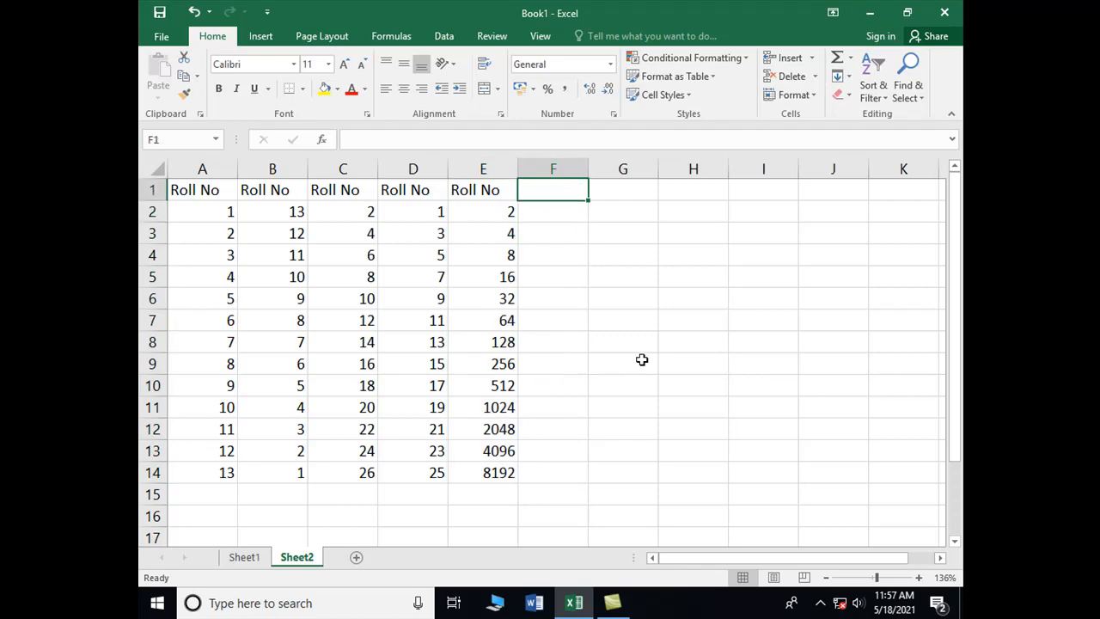
{"action": "type", "text": "Da"}
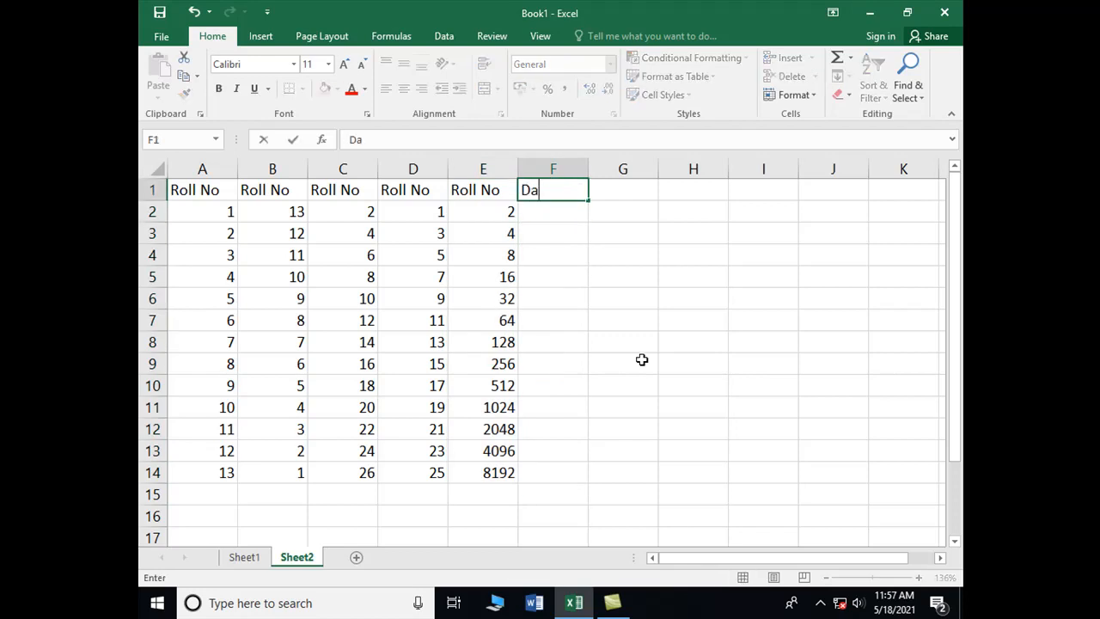
{"action": "type", "text": "te"}
{"action": "key", "text": "Return"}
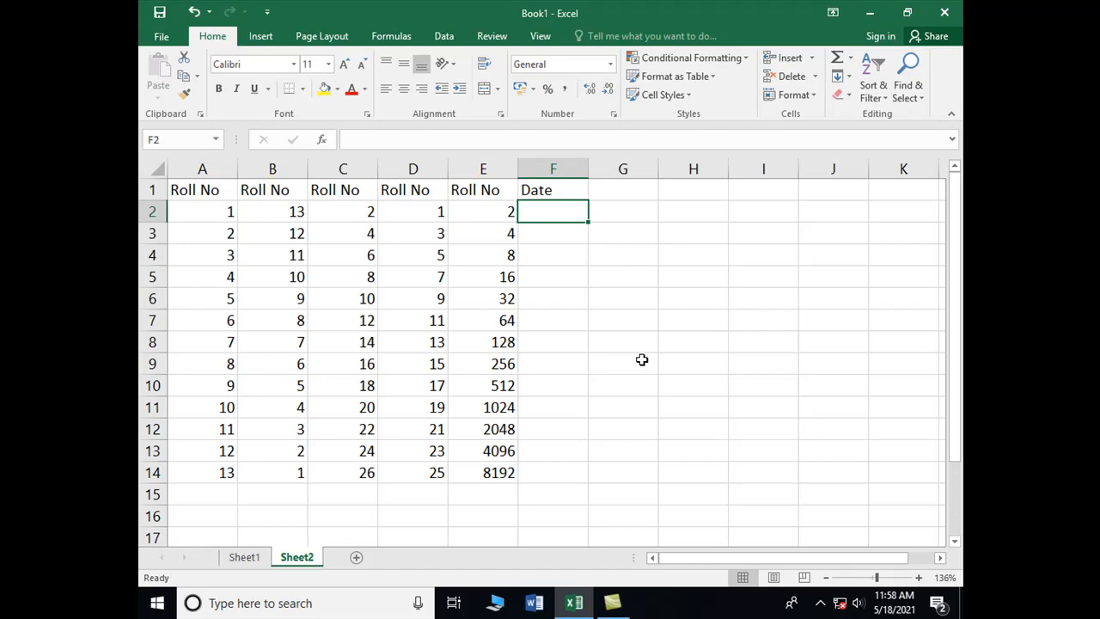
{"action": "type", "text": "05/17/2021"}
{"action": "key", "text": "Return"}
Step: Fill F2 through F14 with a date series in columns, using the Day unit and a step value of 1
{"action": "key", "text": "Up"}
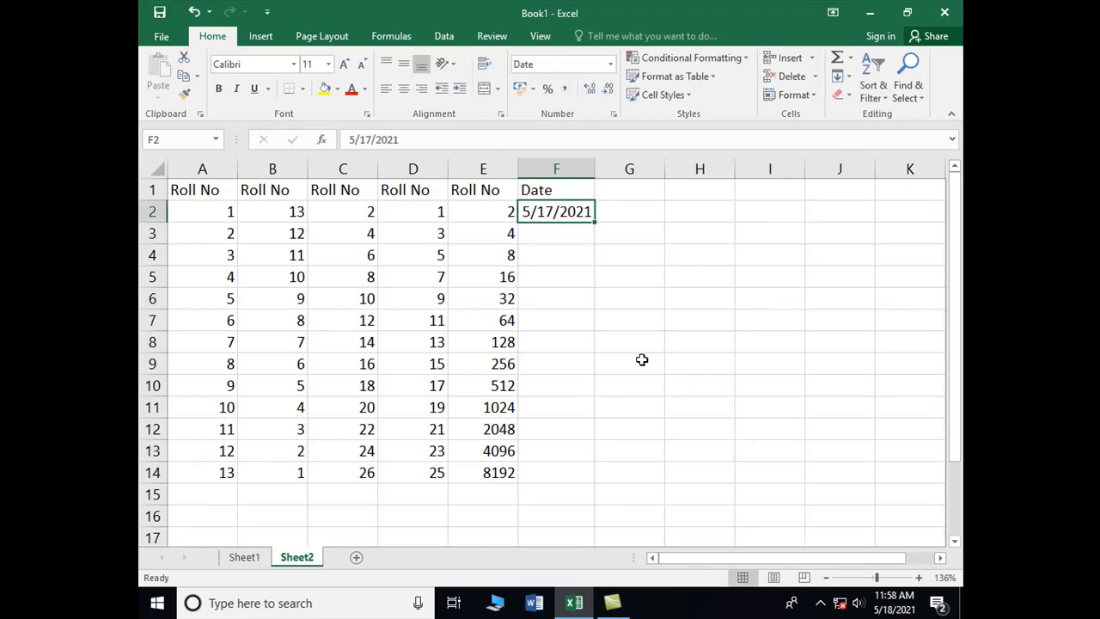
{"action": "key", "text": "shift+Down"}
{"action": "key", "text": "shift+Down"}
{"action": "key", "text": "shift+Down"}
{"action": "key", "text": "shift+Down"}
{"action": "key", "text": "shift+Down"}
{"action": "key", "text": "shift+Down"}
{"action": "key", "text": "shift+Down"}
{"action": "key", "text": "shift+Down"}
{"action": "key", "text": "shift+Down"}
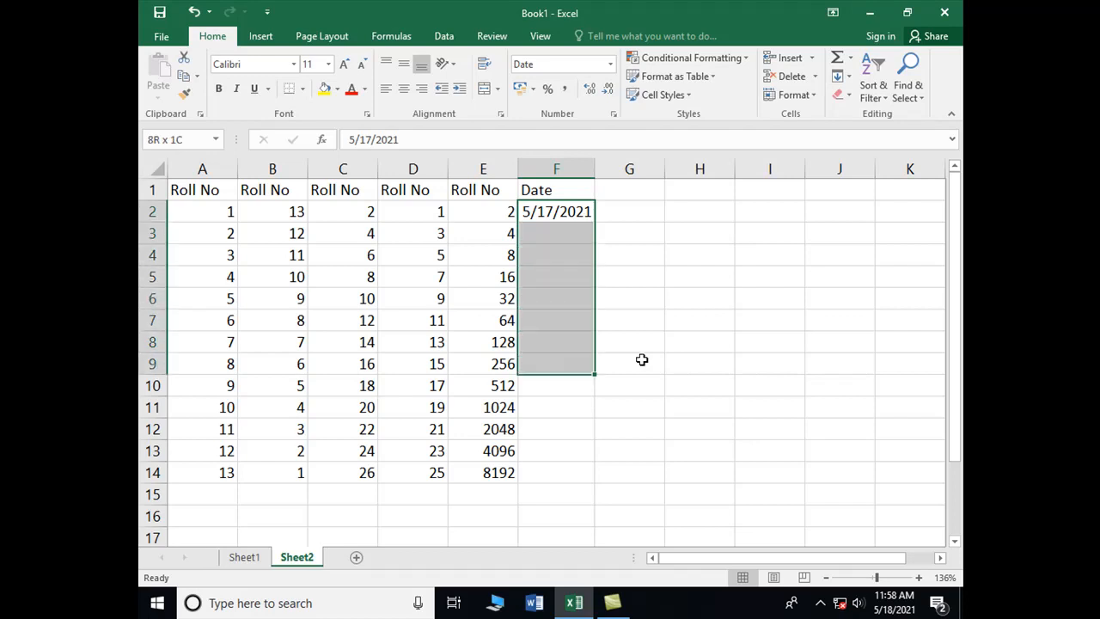
{"action": "key", "text": "shift+Down"}
{"action": "key", "text": "shift+Down"}
{"action": "key", "text": "shift+Down"}
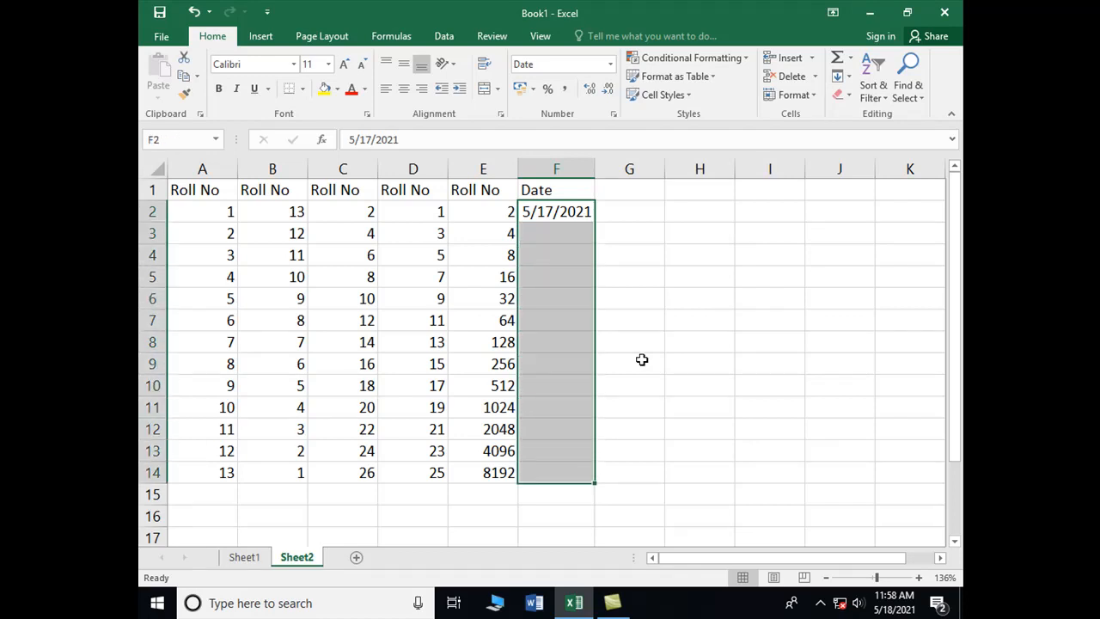
{"action": "left_click", "coordinate": [848, 77]}
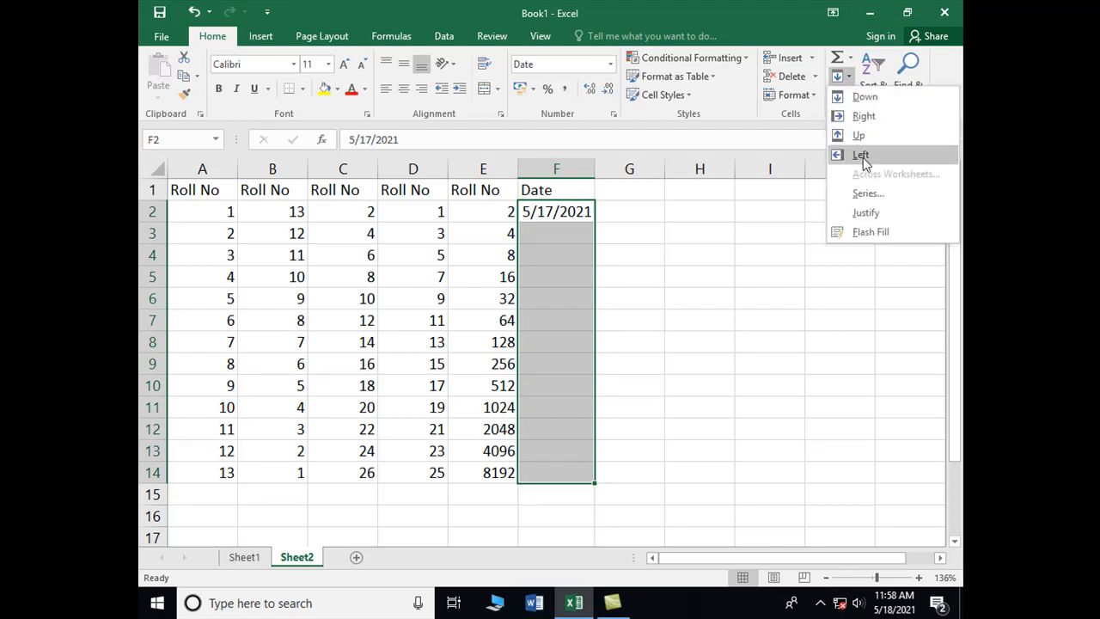
{"action": "left_click", "coordinate": [866, 193]}
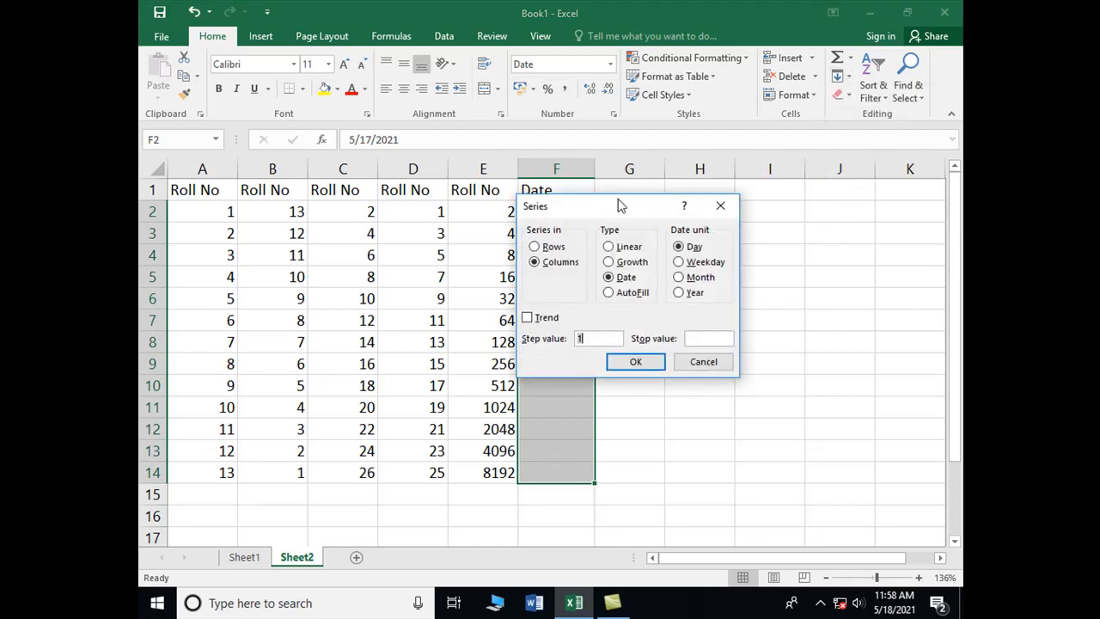
{"action": "left_click_drag", "start_coordinate": [622, 208], "coordinate": [747, 219]}
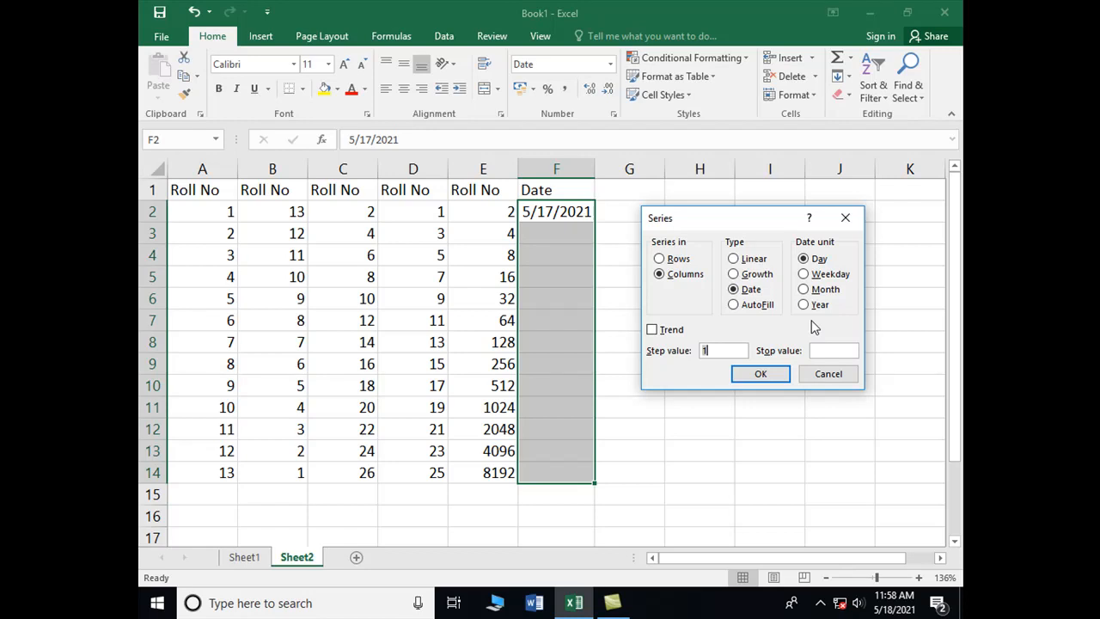
{"action": "left_click", "coordinate": [761, 376]}
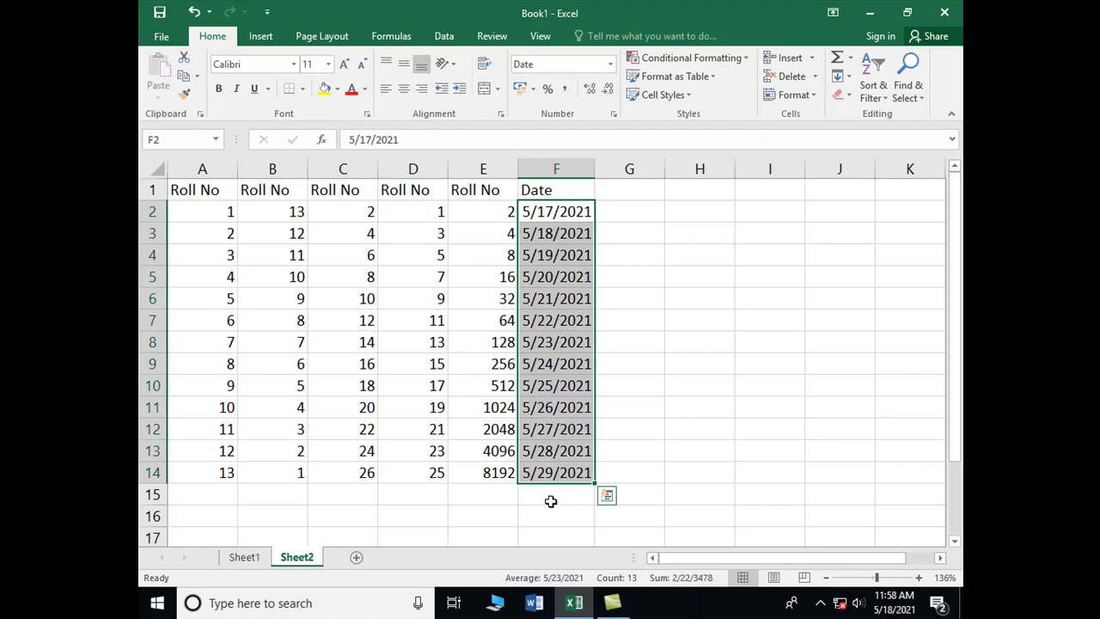
Step: Enter the heading Date in cell G1 and the date 05/17/2021 in cell G2
{"action": "left_click", "coordinate": [618, 193]}
{"action": "type", "text": "Date"}
{"action": "key", "text": "Return"}
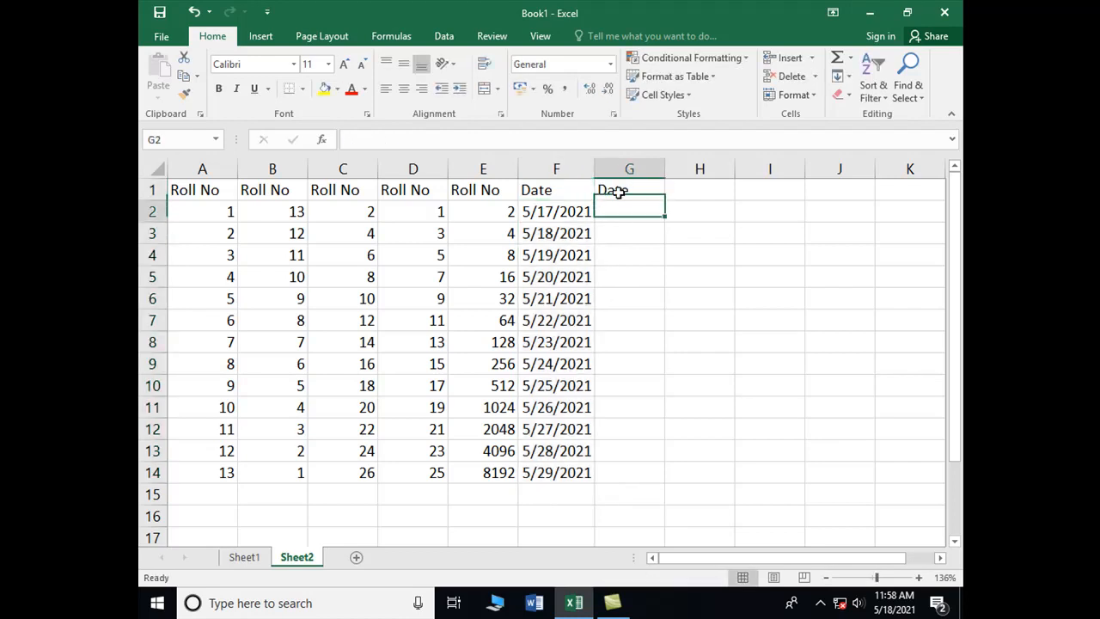
{"action": "type", "text": "0"}
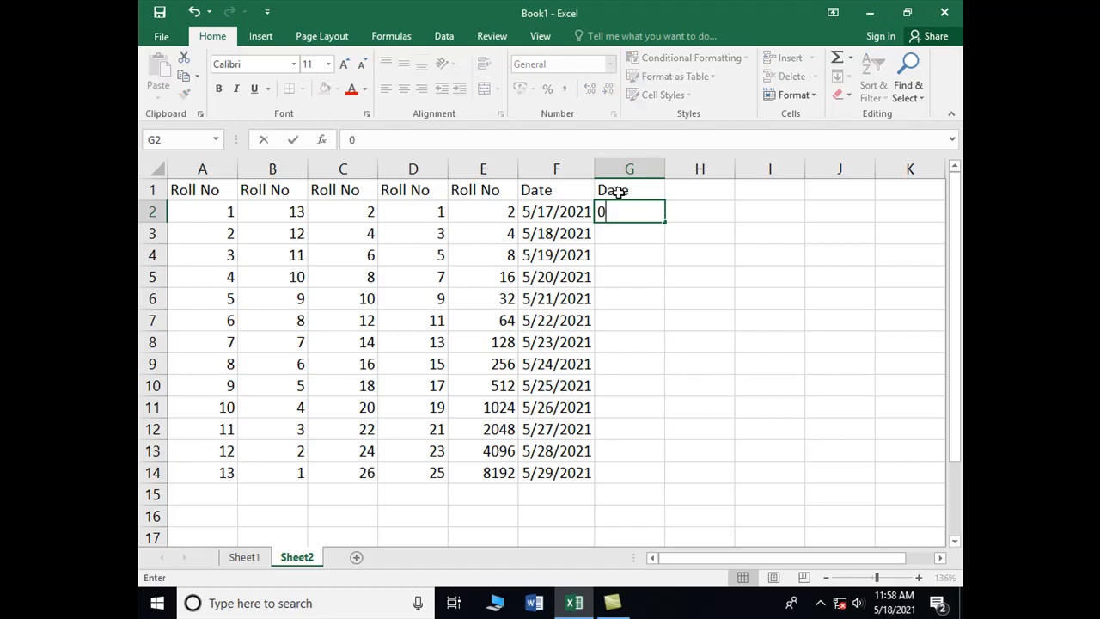
{"action": "type", "text": "5/17"}
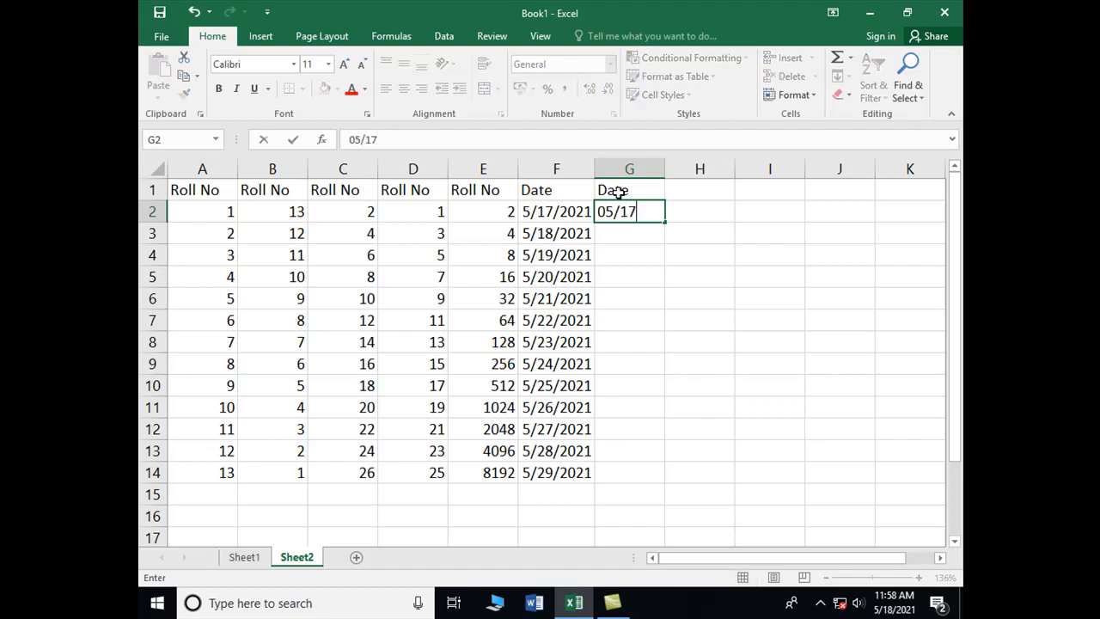
{"action": "type", "text": "/2021"}
{"action": "key", "text": "Return"}
Step: Fill G2 through G14 with a date series in columns, using the Weekday unit and a step value of 1
{"action": "key", "text": "Up"}
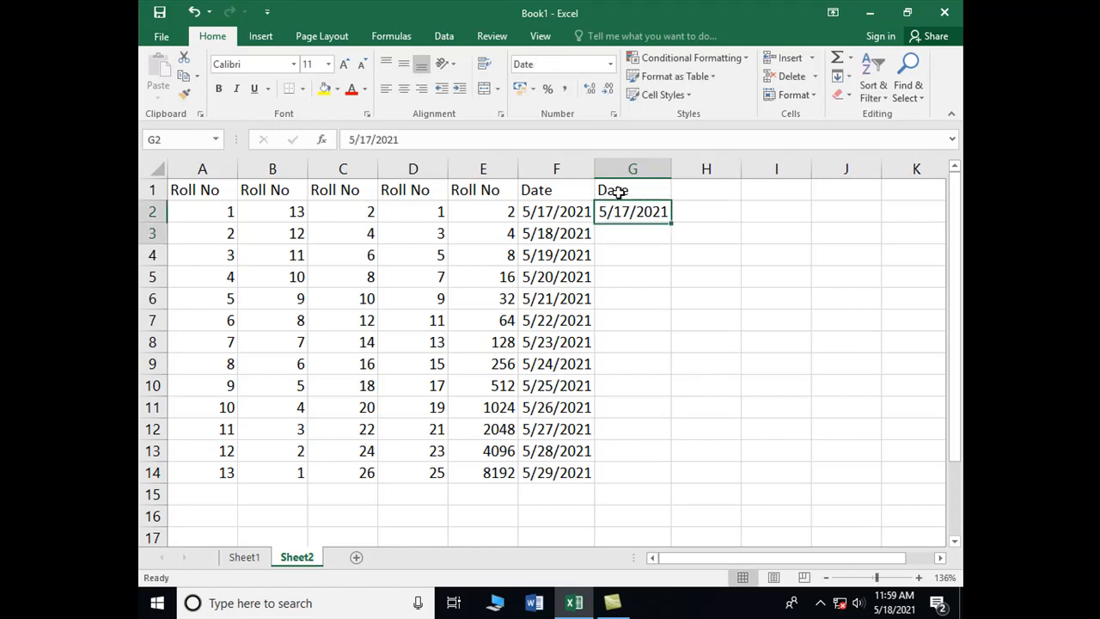
{"action": "key", "text": "shift+Down"}
{"action": "key", "text": "shift+Down"}
{"action": "key", "text": "shift+Down"}
{"action": "key", "text": "shift+Down"}
{"action": "key", "text": "shift+Down"}
{"action": "key", "text": "shift+Down"}
{"action": "key", "text": "shift+Down"}
{"action": "key", "text": "shift+Down"}
{"action": "key", "text": "shift+Down"}
{"action": "key", "text": "shift+Down"}
{"action": "key", "text": "shift+Down"}
{"action": "key", "text": "shift+Down"}
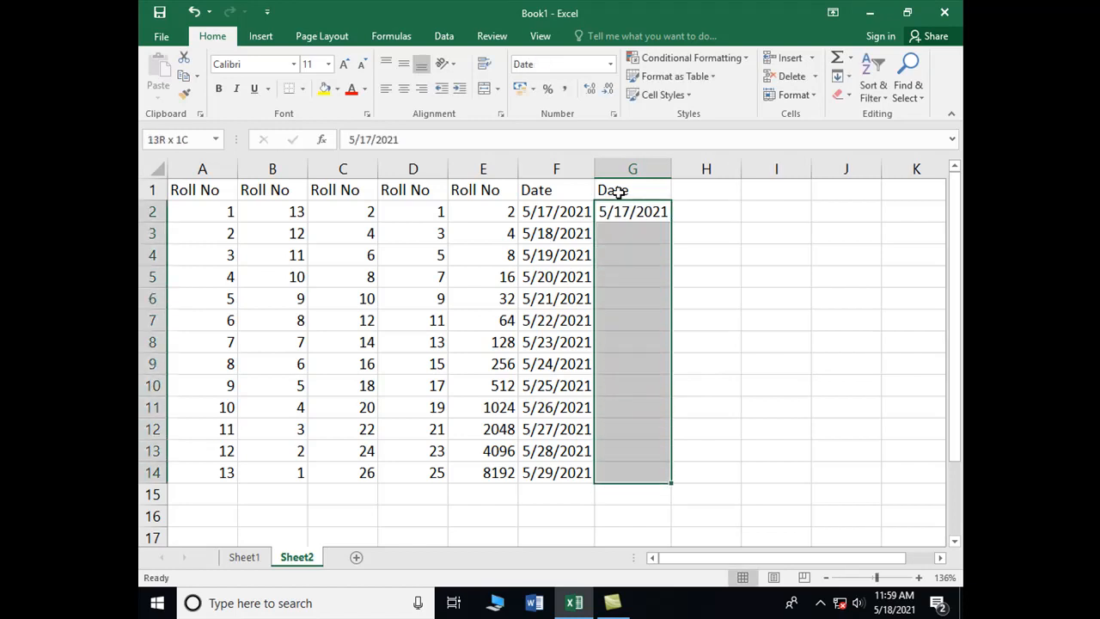
{"action": "left_click", "coordinate": [846, 76]}
{"action": "left_click", "coordinate": [868, 195]}
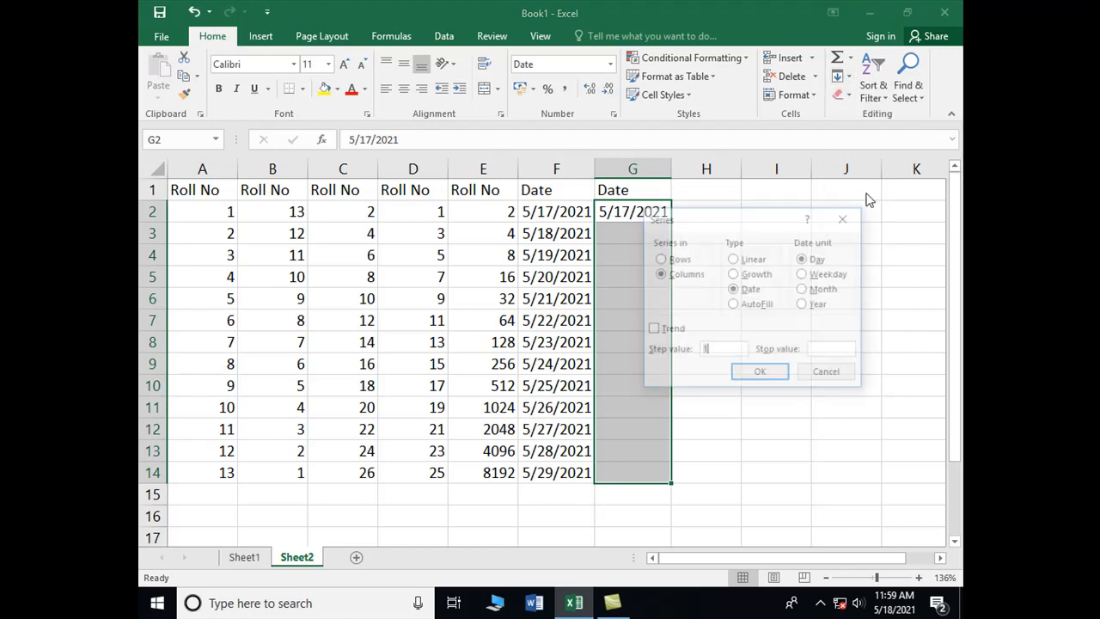
{"action": "left_click_drag", "start_coordinate": [751, 227], "coordinate": [806, 177]}
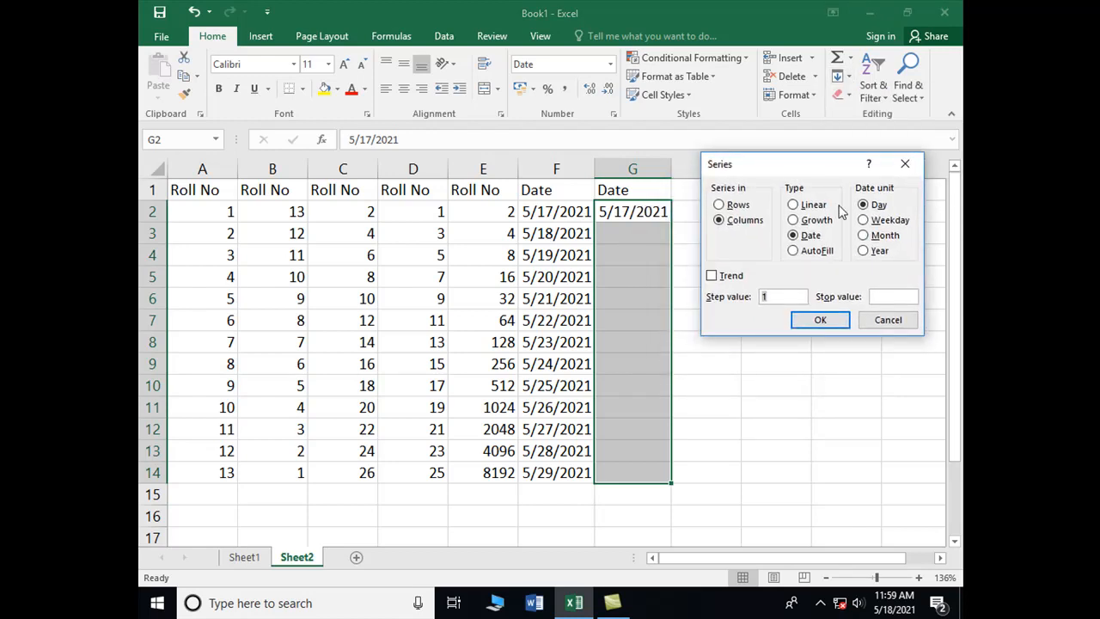
{"action": "left_click", "coordinate": [873, 222]}
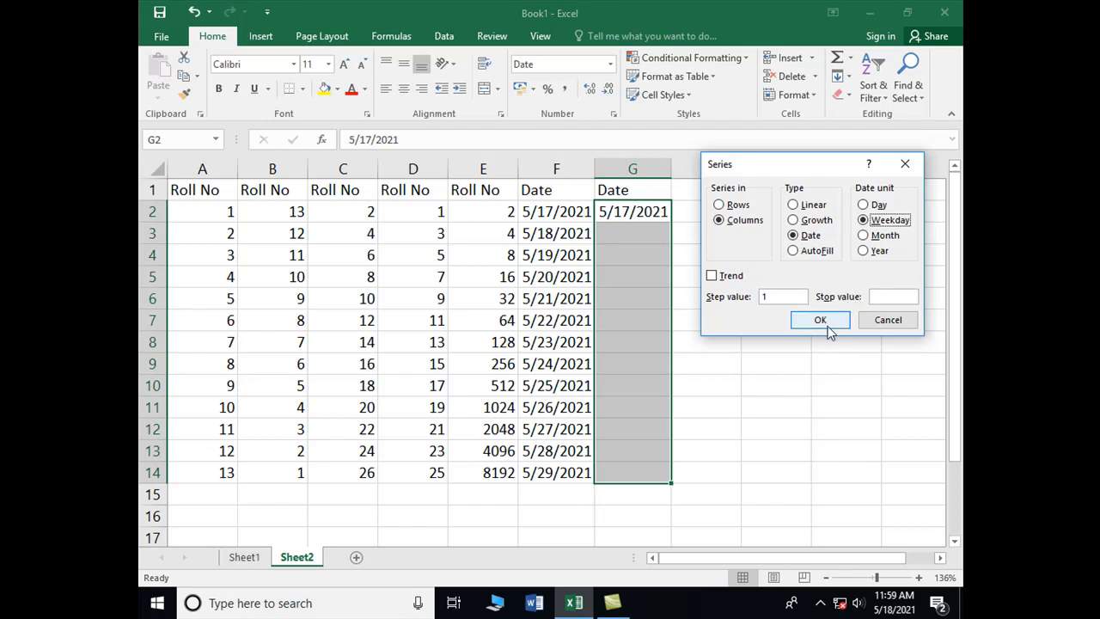
{"action": "left_click", "coordinate": [826, 323]}
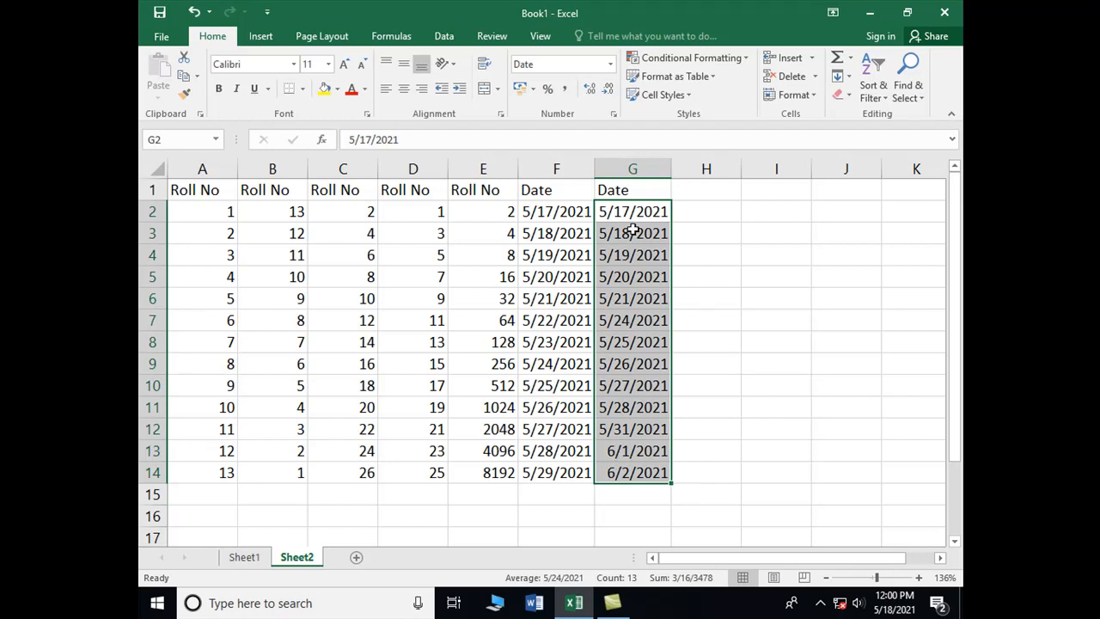
Step: Enter the heading Date in cell H1 and the date 05/17/2021 in cell H2
{"action": "left_click", "coordinate": [685, 197]}
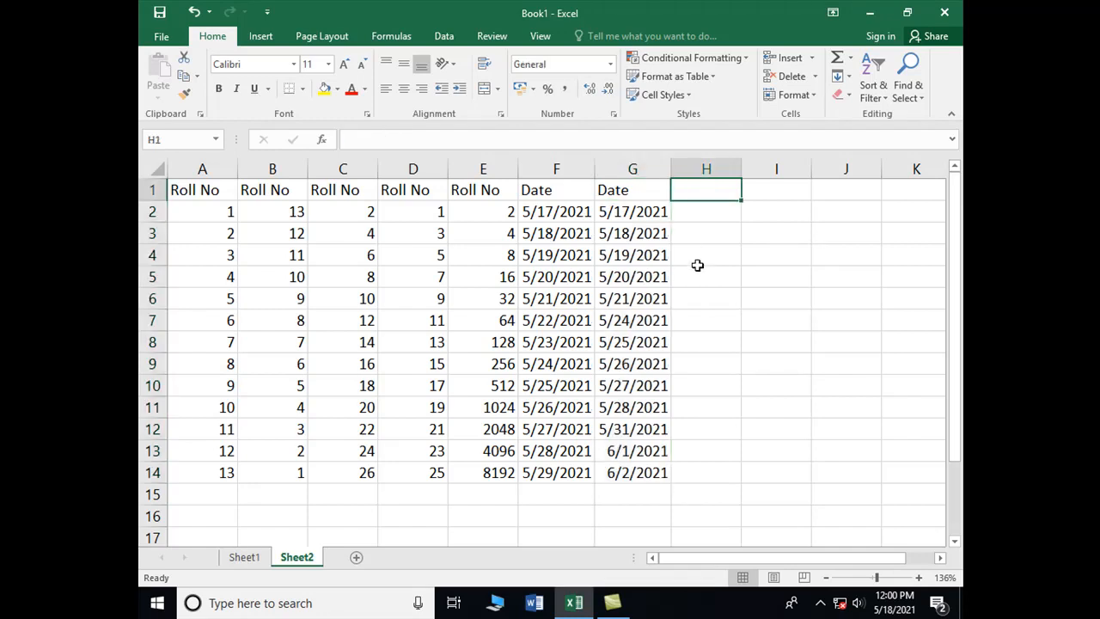
{"action": "type", "text": "Date"}
{"action": "key", "text": "Return"}
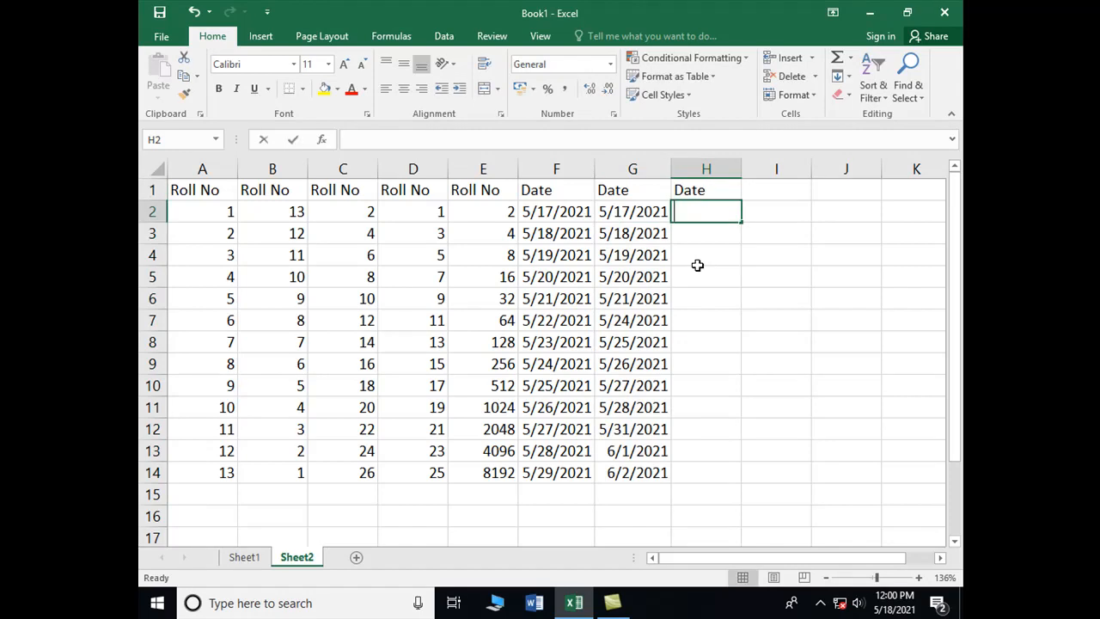
{"action": "type", "text": "05/17/2021"}
{"action": "key", "text": "ctrl+Return"}
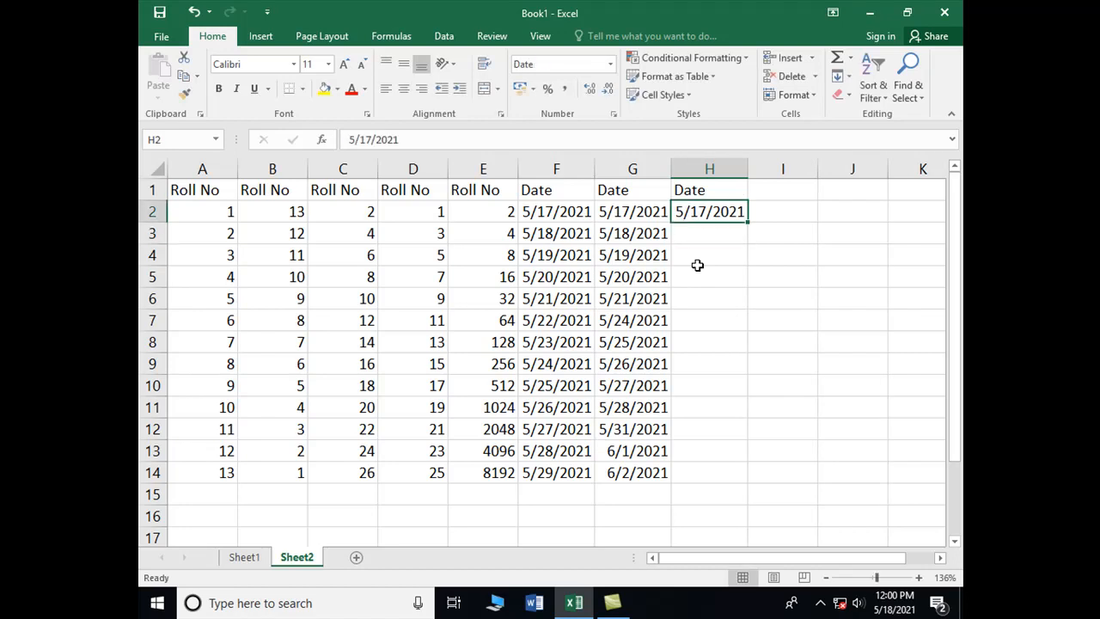
Step: Fill H2 through H14 with a date series in columns, using the Month unit and step value 1, and widen column H to fit the dates
{"action": "key", "text": "shift+Down"}
{"action": "key", "text": "shift+Down"}
{"action": "key", "text": "shift+Down"}
{"action": "key", "text": "shift+Down"}
{"action": "key", "text": "shift+Down"}
{"action": "key", "text": "shift+Down"}
{"action": "key", "text": "shift+Down"}
{"action": "key", "text": "shift+Down"}
{"action": "key", "text": "shift+Down"}
{"action": "key", "text": "shift+Down"}
{"action": "key", "text": "shift+Down"}
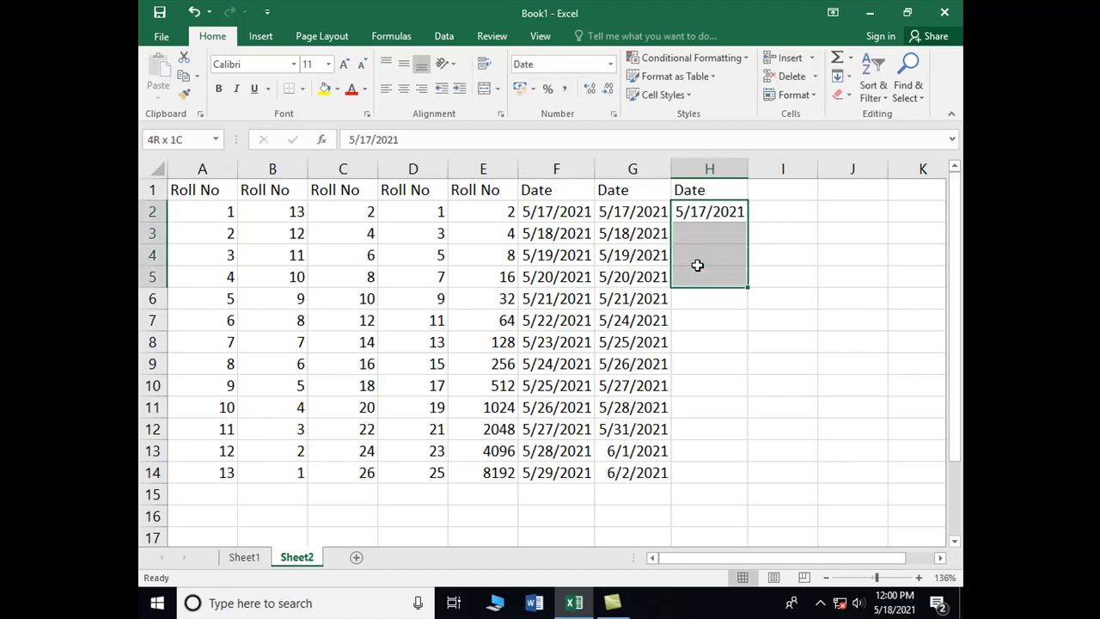
{"action": "key", "text": "shift+Down"}
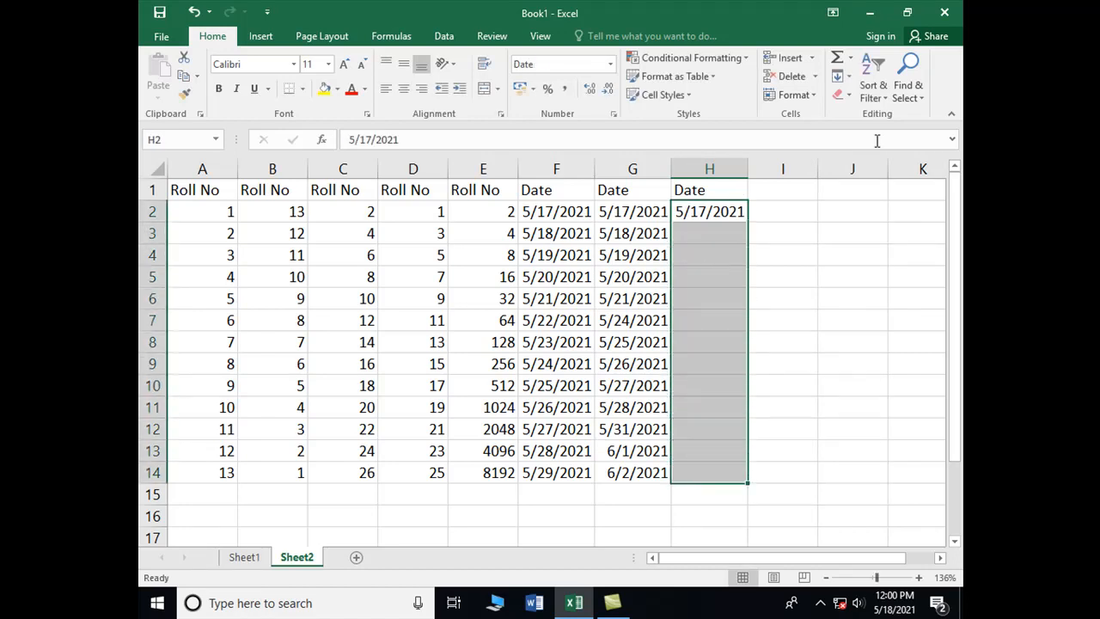
{"action": "left_click", "coordinate": [849, 76]}
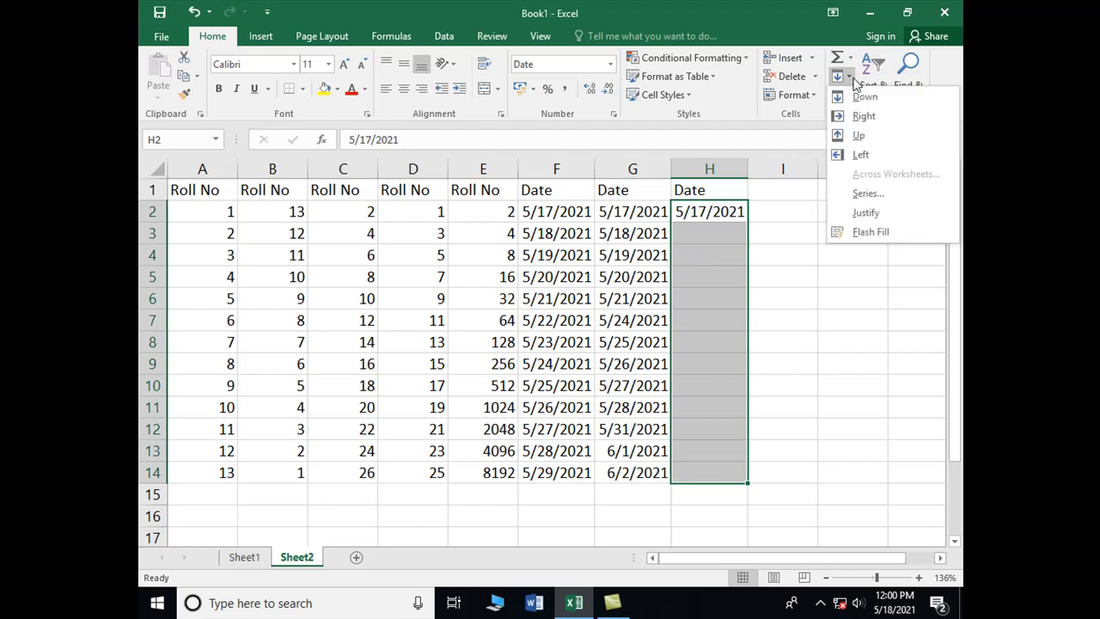
{"action": "left_click", "coordinate": [867, 193]}
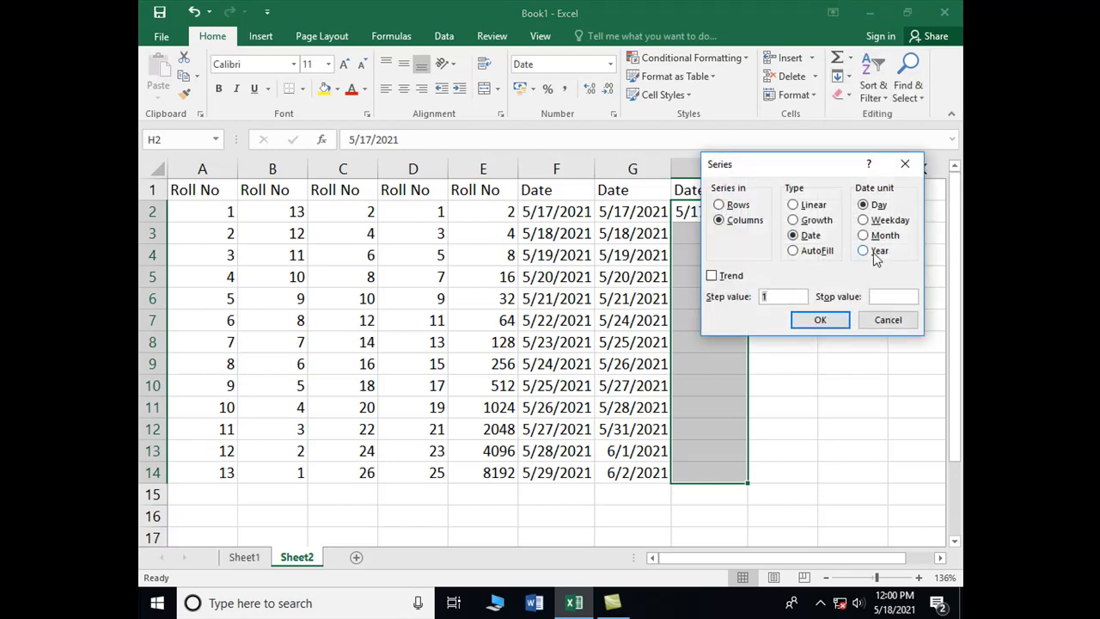
{"action": "left_click", "coordinate": [864, 236]}
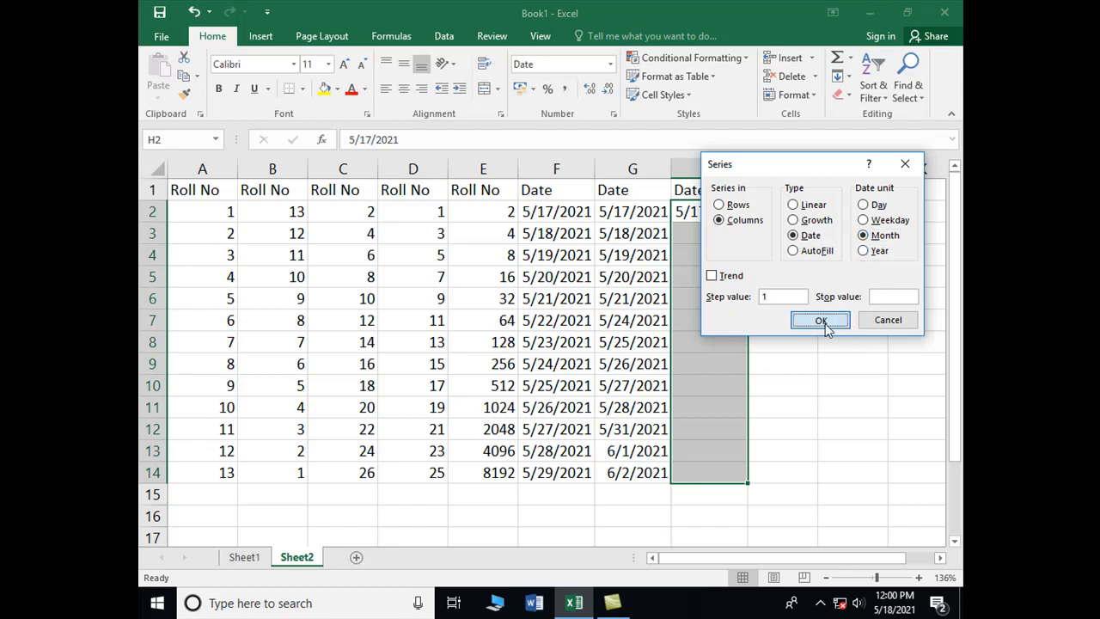
{"action": "left_click", "coordinate": [821, 321]}
{"action": "left_click_drag", "start_coordinate": [752, 162], "coordinate": [763, 163]}
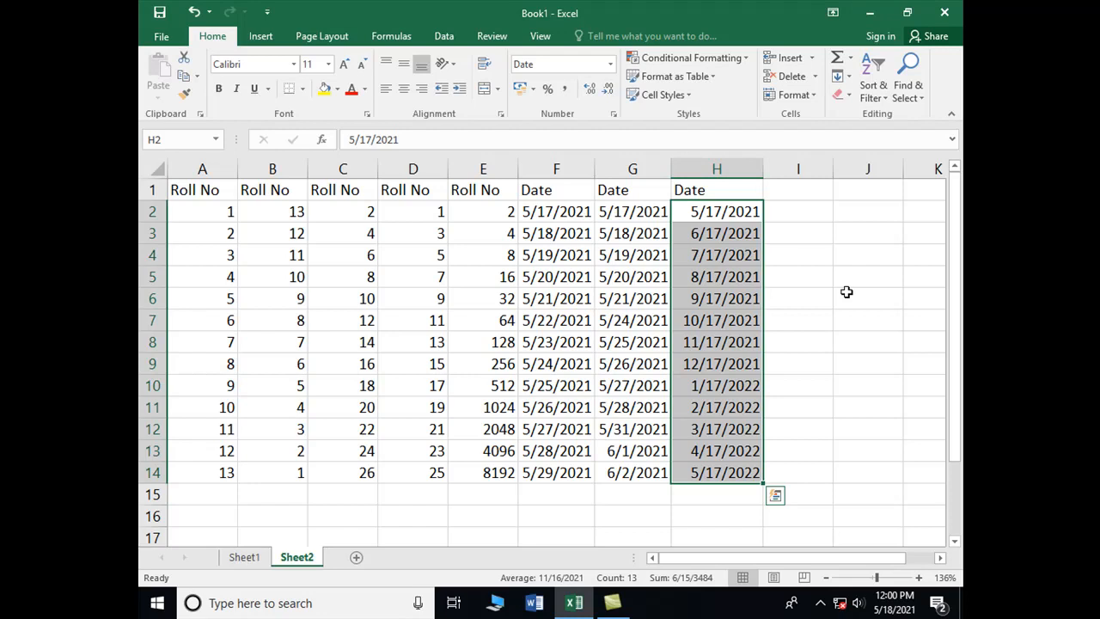
Step: Enter the heading Date in cell I1 and the date 05/17/2021 in cell I2
{"action": "key", "text": "Right"}
{"action": "key", "text": "Up"}
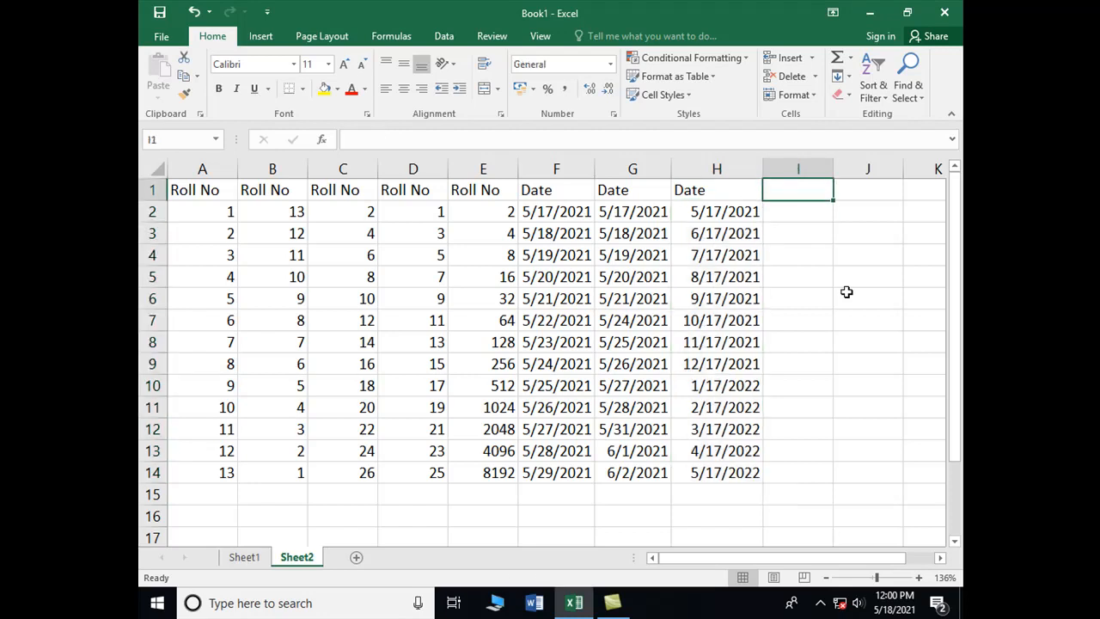
{"action": "type", "text": "Datye"}
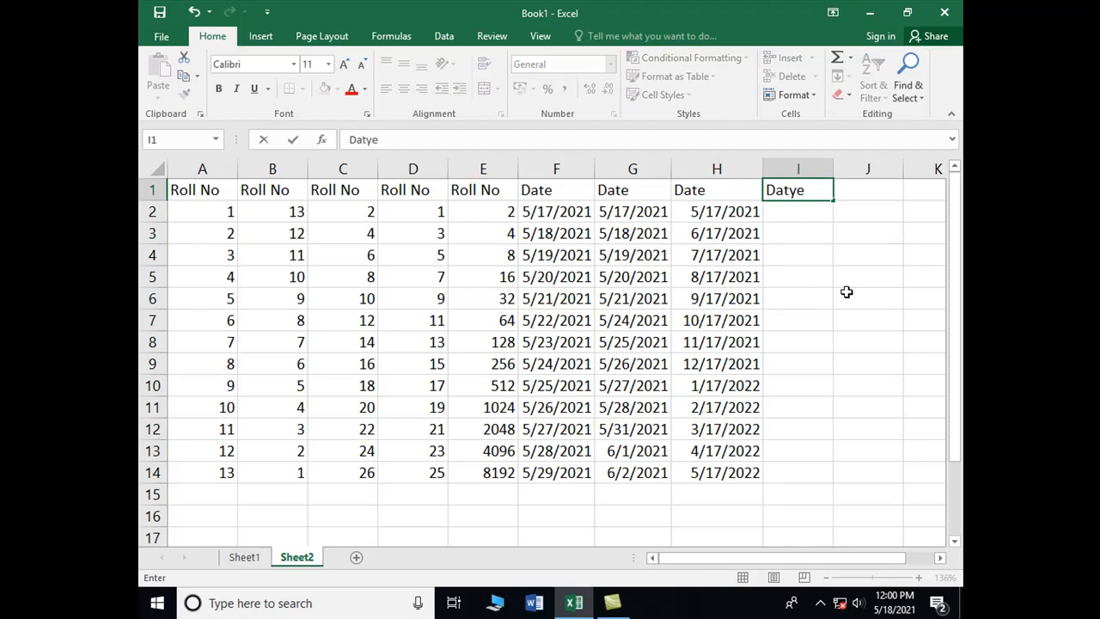
{"action": "key", "text": "BackSpace"}
{"action": "key", "text": "BackSpace"}
{"action": "type", "text": "e"}
{"action": "key", "text": "Return"}
{"action": "type", "text": "0"}
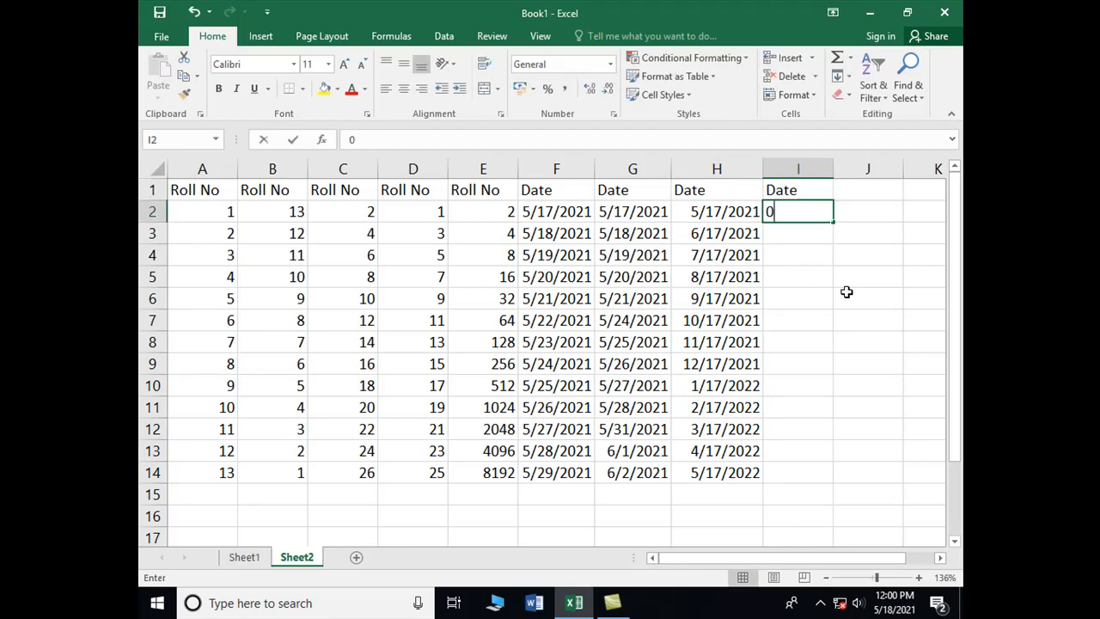
{"action": "type", "text": "5/"}
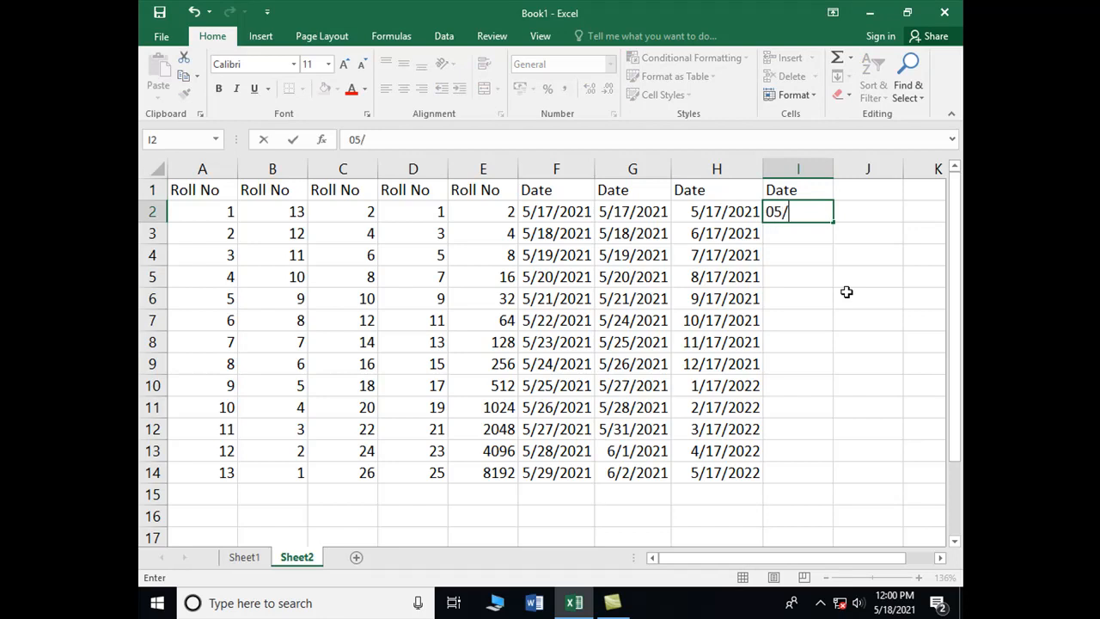
{"action": "type", "text": "17/2021"}
{"action": "key", "text": "Return"}
Step: Fill I2 through I14 with a date series in columns, using the Year unit and a step value of 1
{"action": "key", "text": "Up"}
{"action": "key", "text": "shift+Down"}
{"action": "key", "text": "shift+Down"}
{"action": "key", "text": "shift+Down"}
{"action": "key", "text": "shift+Down"}
{"action": "key", "text": "shift+Down"}
{"action": "key", "text": "shift+Down"}
{"action": "key", "text": "shift+Down"}
{"action": "key", "text": "shift+Down"}
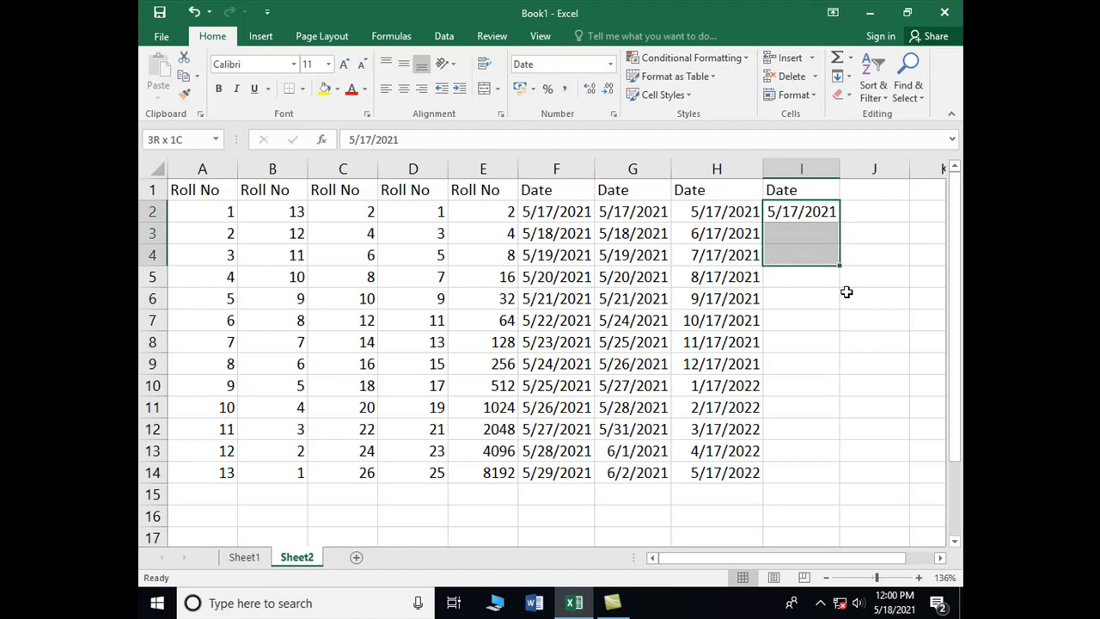
{"action": "key", "text": "shift+Down"}
{"action": "key", "text": "shift+Down"}
{"action": "key", "text": "shift+Down"}
{"action": "key", "text": "shift+Down"}
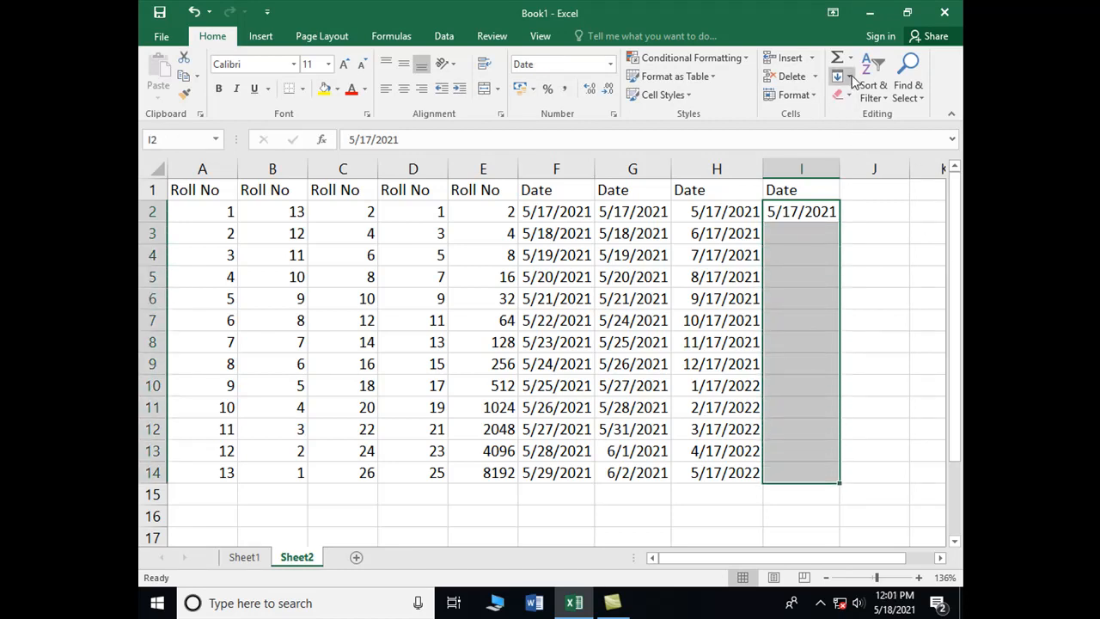
{"action": "left_click", "coordinate": [850, 78]}
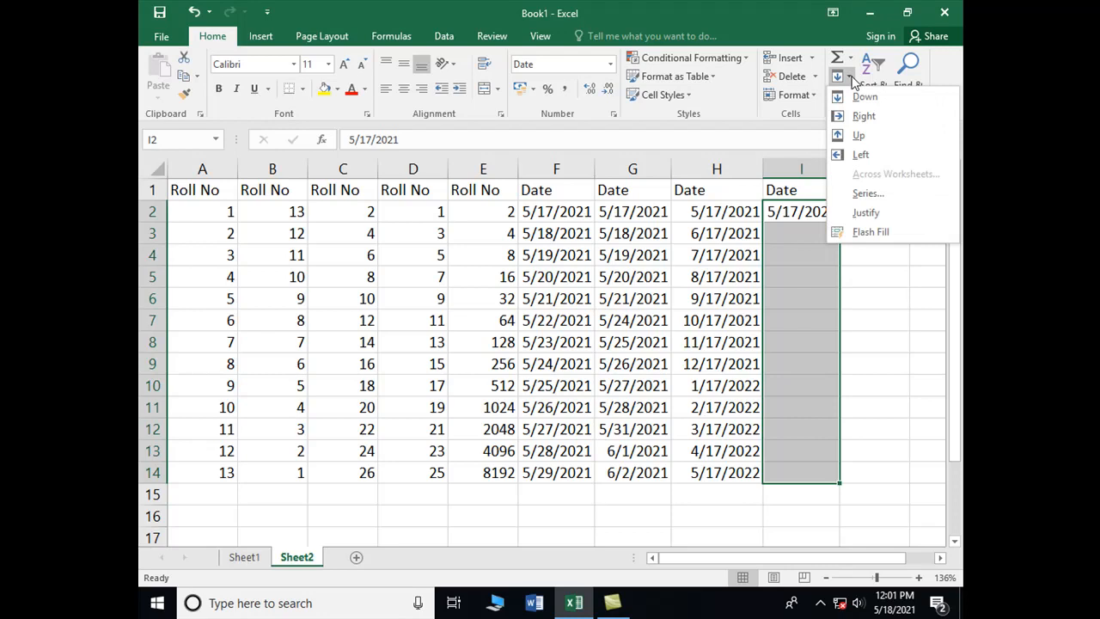
{"action": "left_click", "coordinate": [866, 196]}
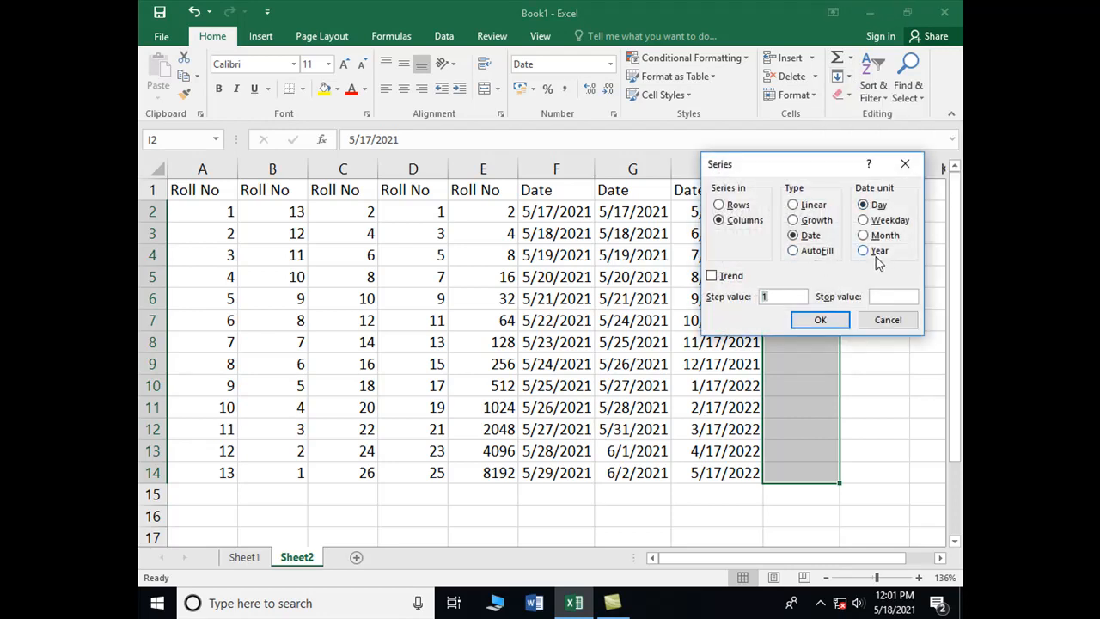
{"action": "left_click", "coordinate": [873, 251]}
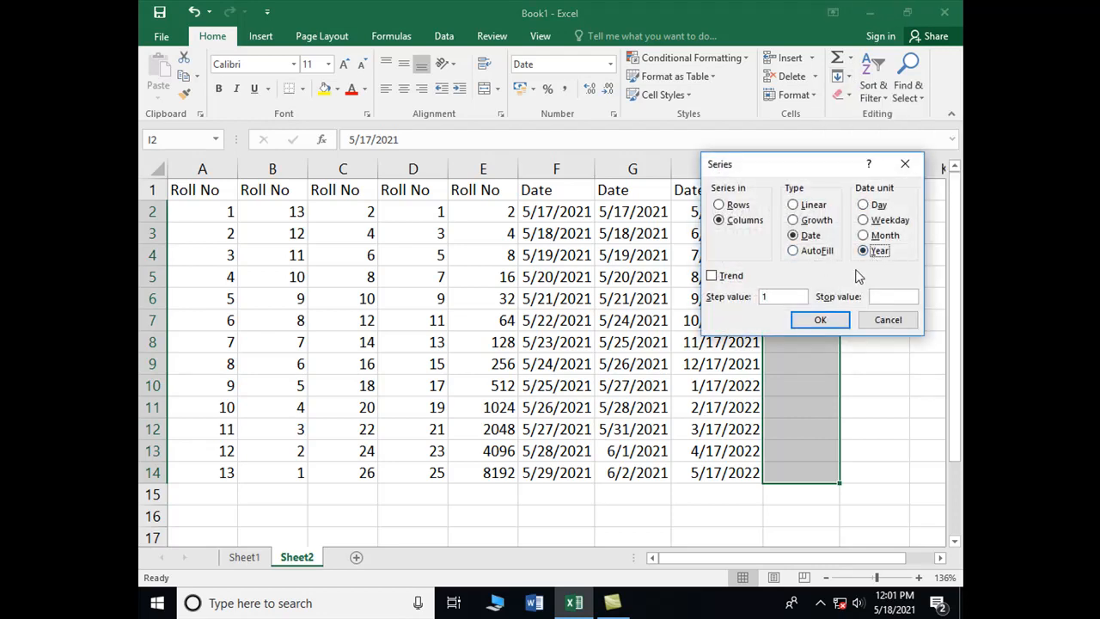
{"action": "left_click", "coordinate": [822, 321]}
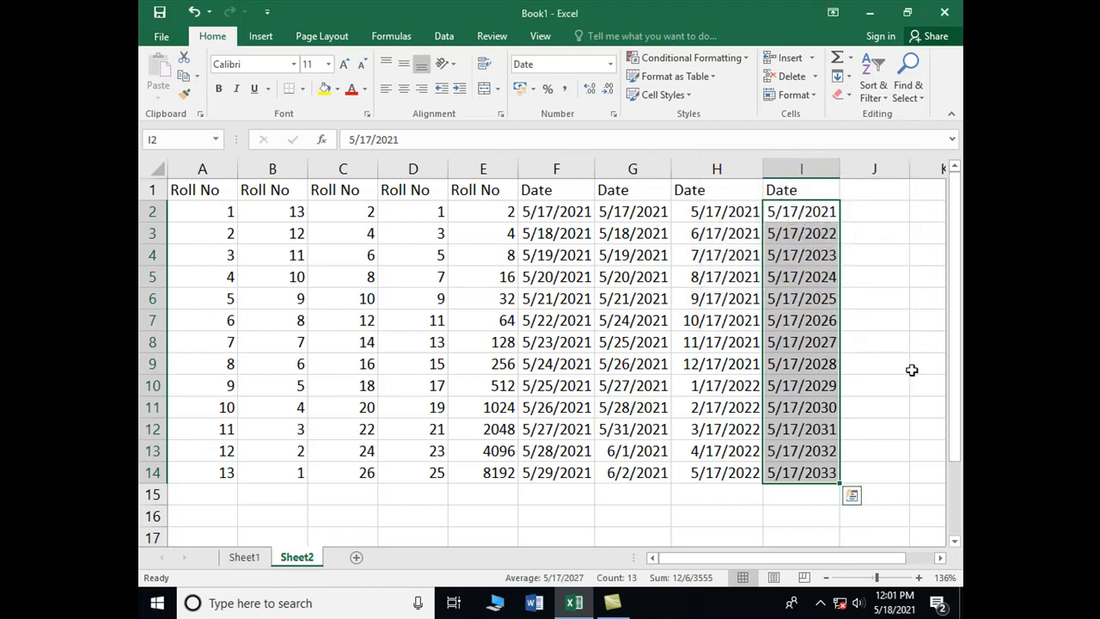